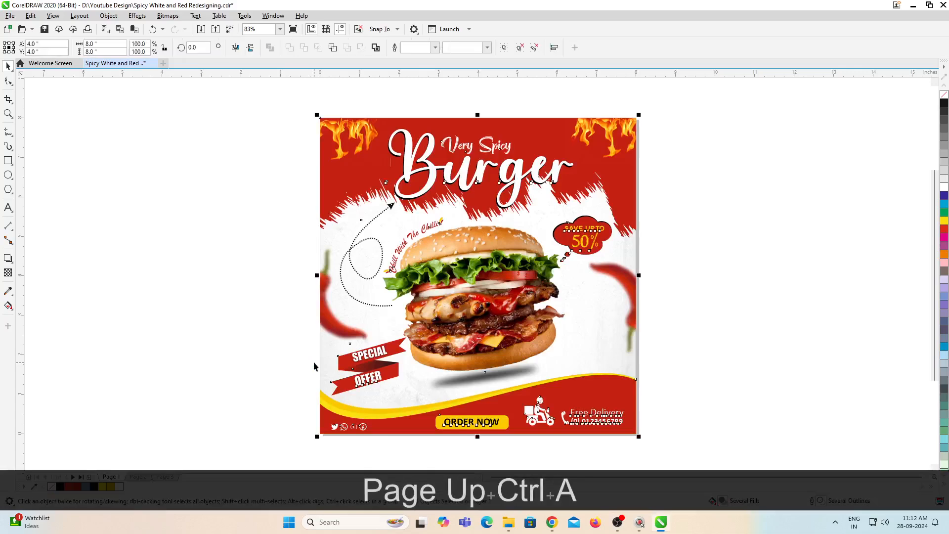
Step: Paste the copied poster onto page 2 and delete the title, burger, arrow, tagline and offer elements
{"action": "key", "text": "Page_Down"}
{"action": "key", "text": "ctrl+v"}
{"action": "left_click_drag", "start_coordinate": [180, 85], "coordinate": [725, 209]}
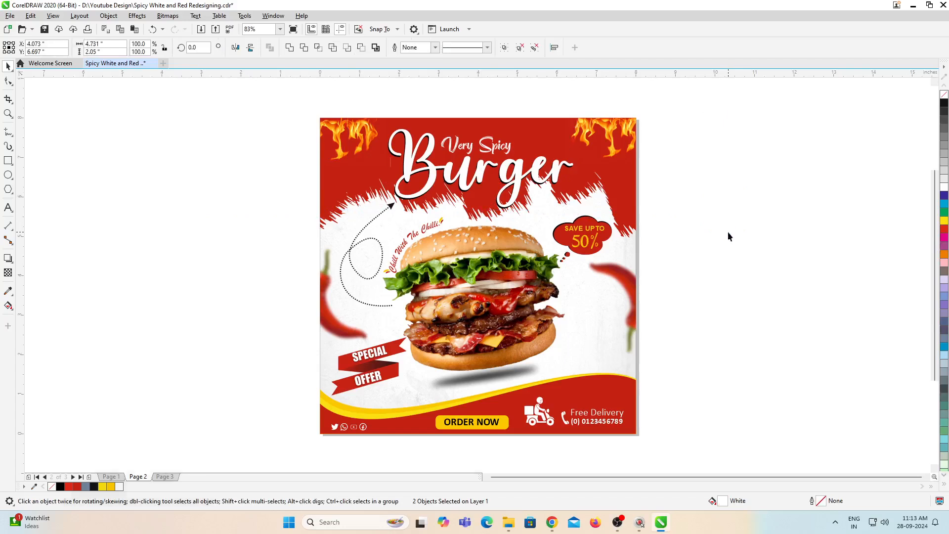
{"action": "key", "text": "Delete"}
{"action": "left_click", "coordinate": [513, 183]}
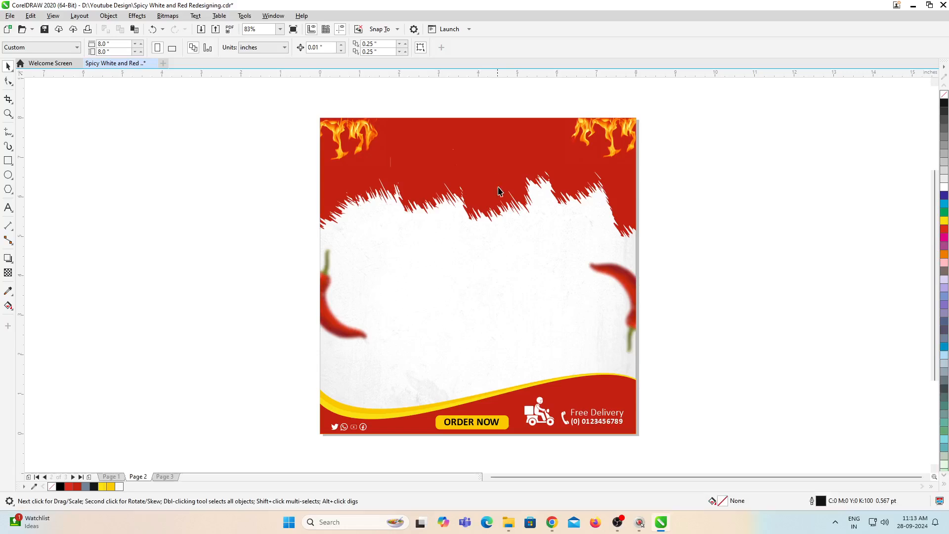
Step: Cut both chillies out of the page 2 background PowerClip and remove the wavy footer with its contact items
{"action": "left_click", "coordinate": [556, 289], "text": "ctrl"}
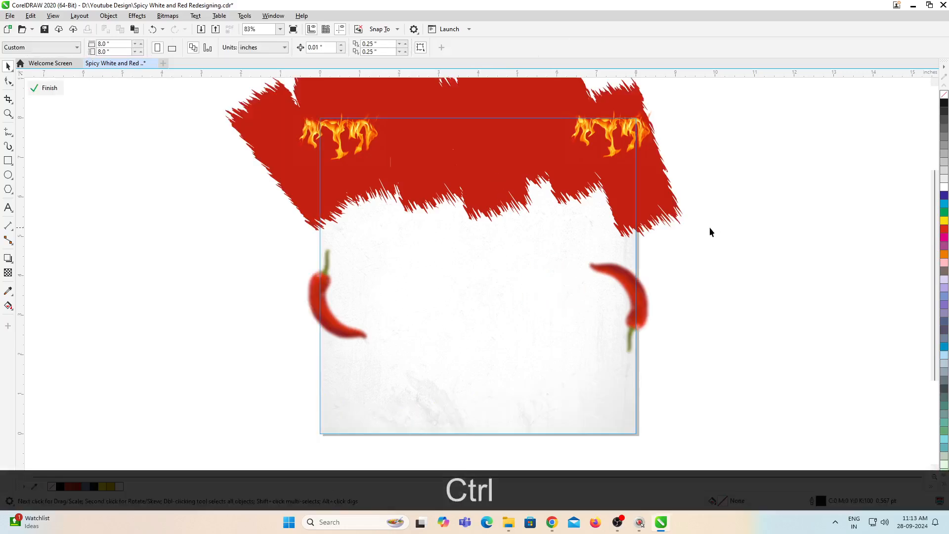
{"action": "left_click_drag", "start_coordinate": [788, 187], "coordinate": [236, 394]}
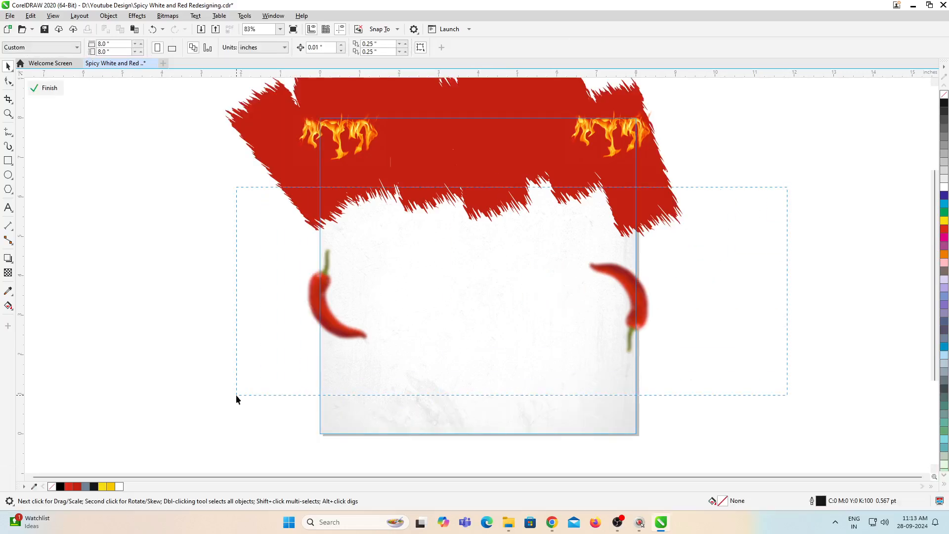
{"action": "key", "text": "ctrl+x"}
{"action": "left_click", "coordinate": [682, 308], "text": "ctrl"}
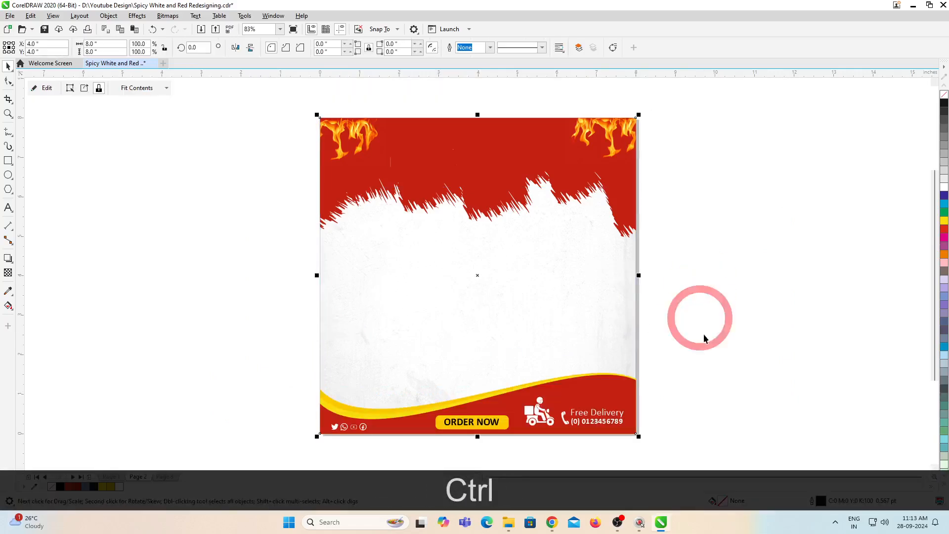
{"action": "scroll", "coordinate": [326, 469], "scroll_direction": "down", "scroll_amount": 2}
{"action": "key", "text": "ctrl+x"}
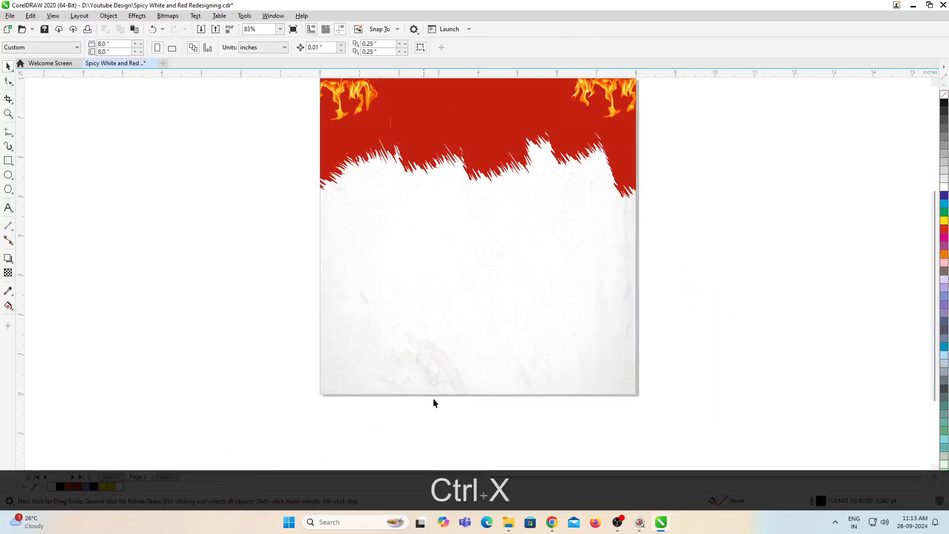
Step: Open the background PowerClip contents and move both flame images clear above the red brush shape
{"action": "scroll", "coordinate": [445, 395], "scroll_direction": "down", "scroll_amount": 4}
{"action": "scroll", "coordinate": [451, 283], "scroll_direction": "up", "scroll_amount": 1}
{"action": "left_click", "coordinate": [464, 257], "text": "ctrl"}
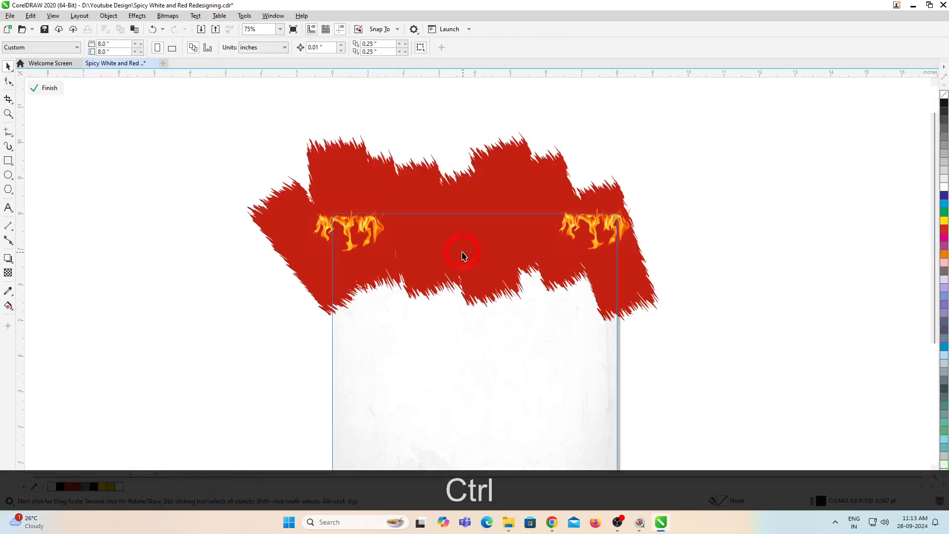
{"action": "left_click", "coordinate": [355, 229]}
{"action": "left_click", "coordinate": [587, 229], "text": "shift"}
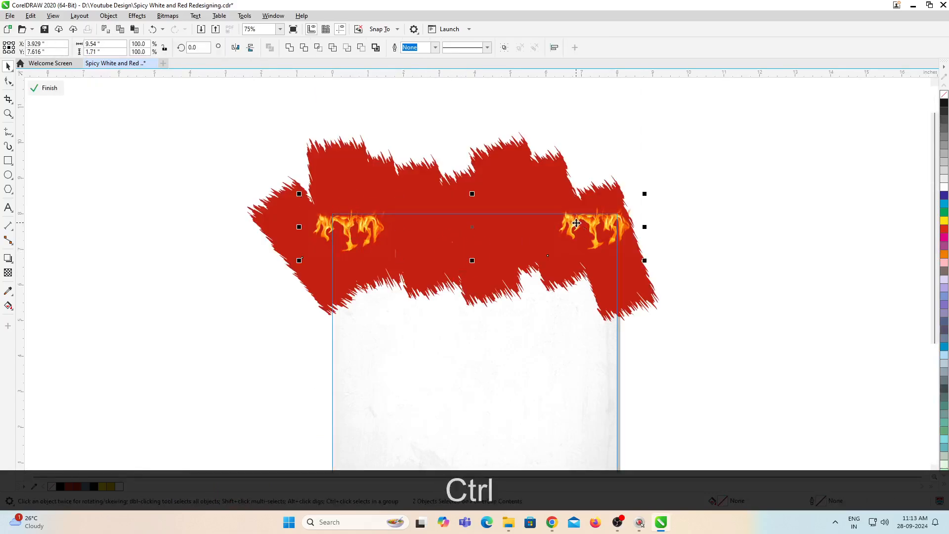
{"action": "left_click_drag", "start_coordinate": [577, 223], "coordinate": [569, 78]}
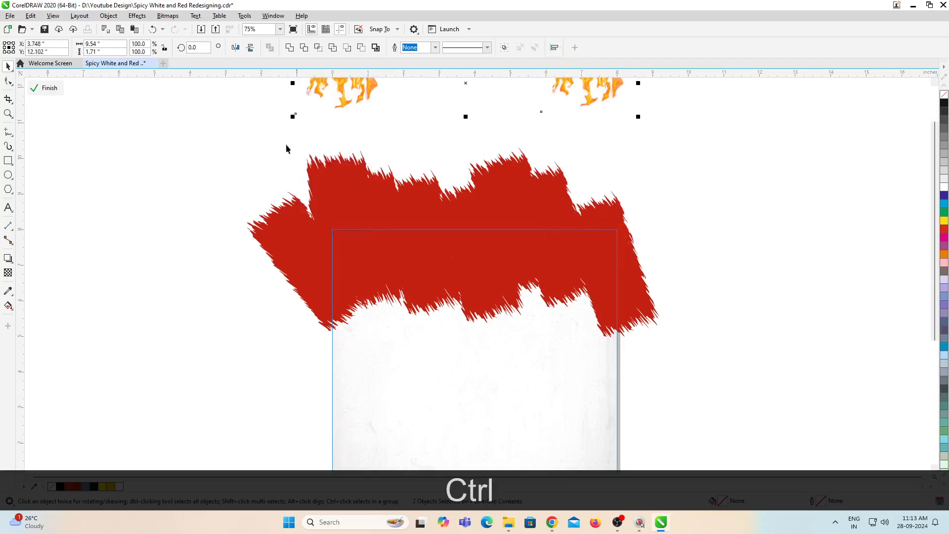
Step: Rotate the red brush shape 90 degrees inside the PowerClip
{"action": "left_click", "coordinate": [221, 123]}
{"action": "left_click_drag", "start_coordinate": [173, 133], "coordinate": [773, 417]}
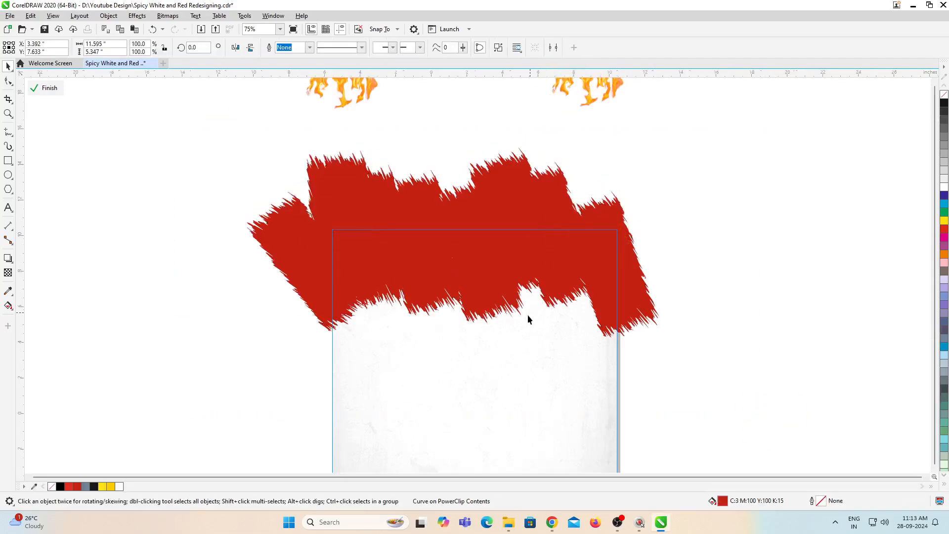
{"action": "scroll", "coordinate": [527, 318], "scroll_direction": "down", "scroll_amount": 2}
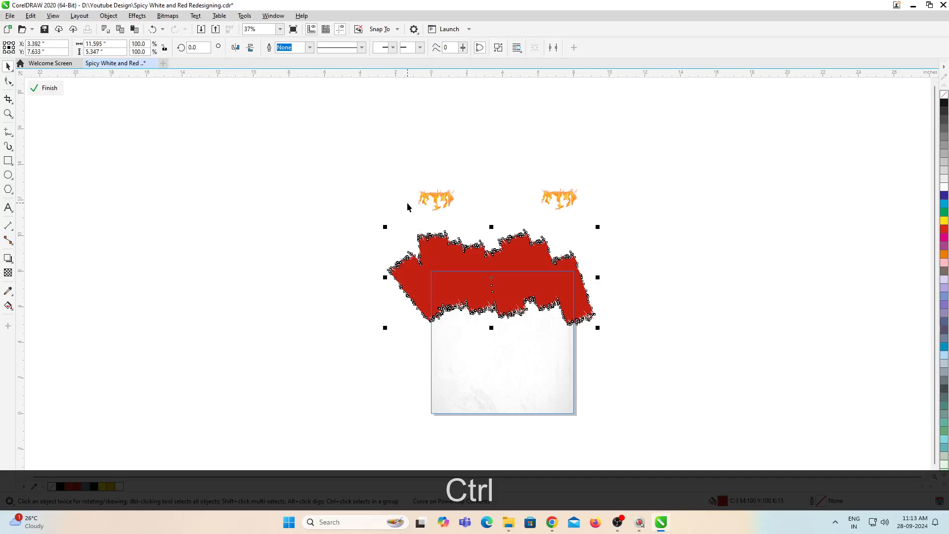
{"action": "double_click", "coordinate": [200, 48]}
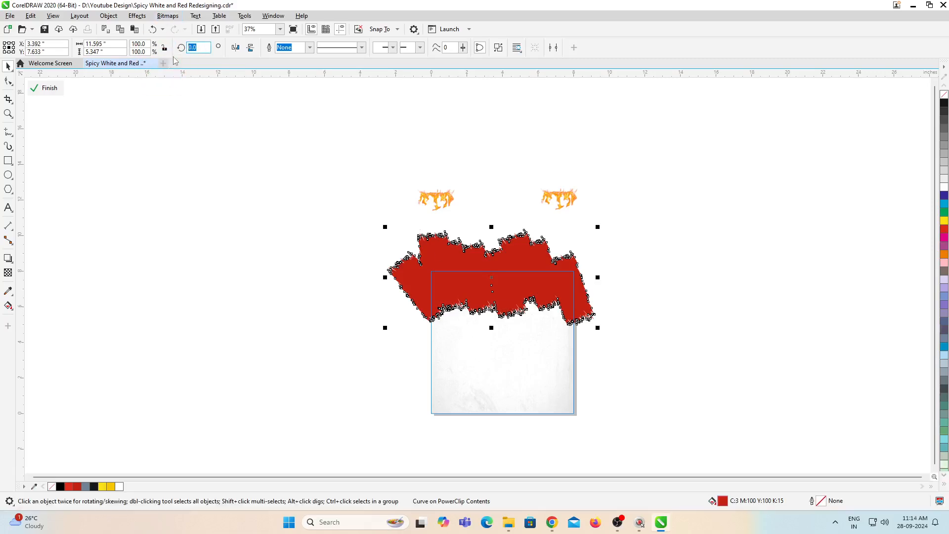
{"action": "type", "text": "90"}
{"action": "key", "text": "Return"}
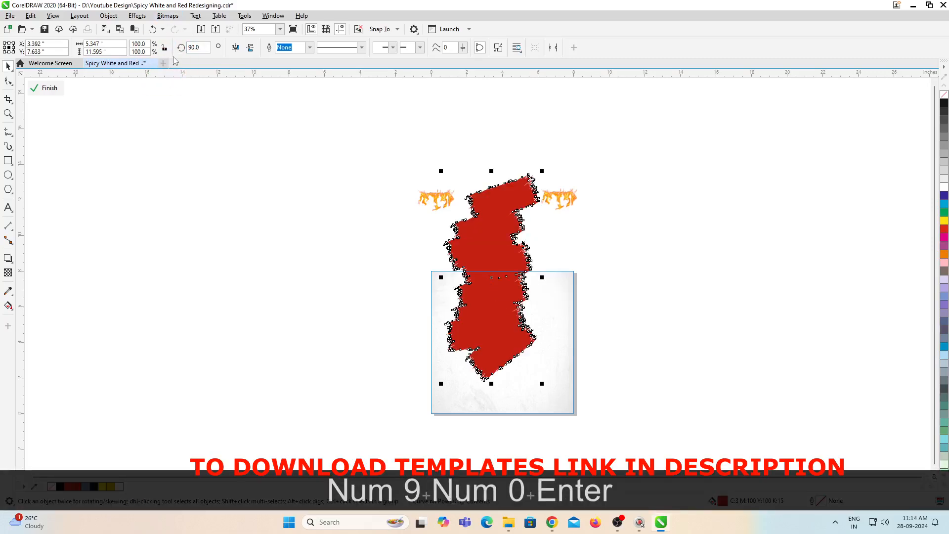
Step: Enlarge the rotated red brush shape to about 121.7% and position it over the left half of the page
{"action": "mouse_move", "coordinate": [507, 326]}
{"action": "left_mouse_down"}
{"action": "mouse_move", "coordinate": [471, 377]}
{"action": "mouse_move", "coordinate": [463, 371]}
{"action": "left_mouse_up"}
{"action": "left_click_drag", "start_coordinate": [502, 441], "coordinate": [512, 463]}
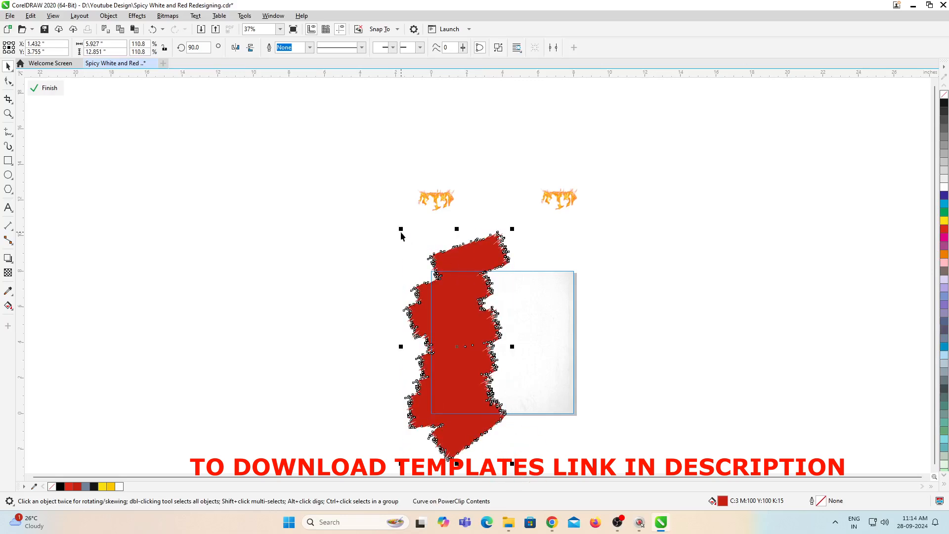
{"action": "left_click_drag", "start_coordinate": [401, 230], "coordinate": [377, 211]}
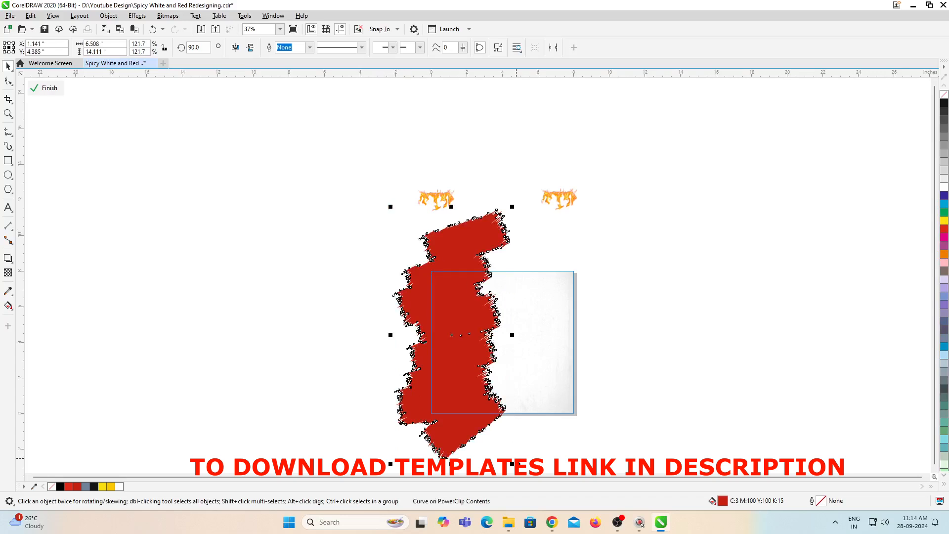
{"action": "left_click_drag", "start_coordinate": [463, 342], "coordinate": [468, 329]}
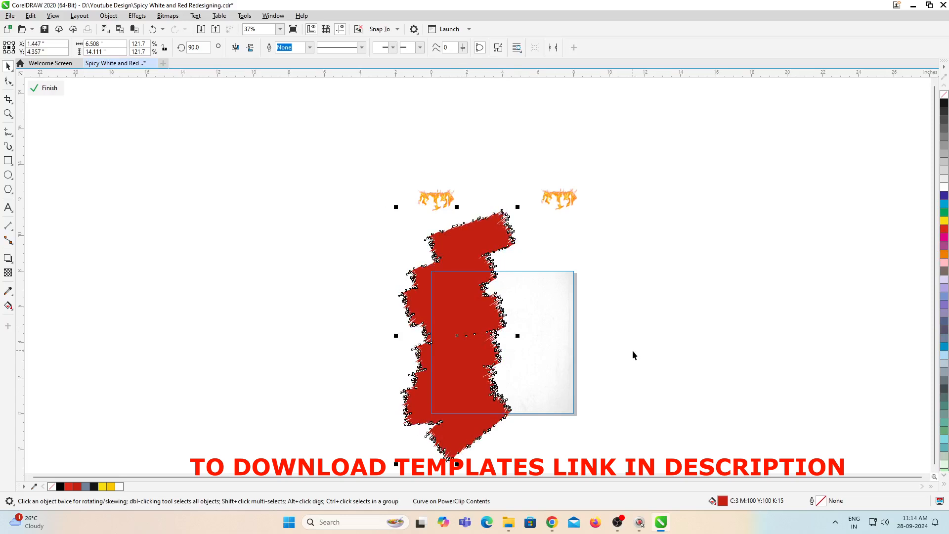
Step: Place the two flame images in the page's upper left and right corners and finish editing the PowerClip
{"action": "left_click_drag", "start_coordinate": [634, 153], "coordinate": [377, 254]}
{"action": "left_click_drag", "start_coordinate": [584, 198], "coordinate": [584, 287]}
{"action": "left_click", "coordinate": [619, 306]}
{"action": "scroll", "coordinate": [455, 287], "scroll_direction": "up", "scroll_amount": 2}
{"action": "left_click", "coordinate": [455, 290]}
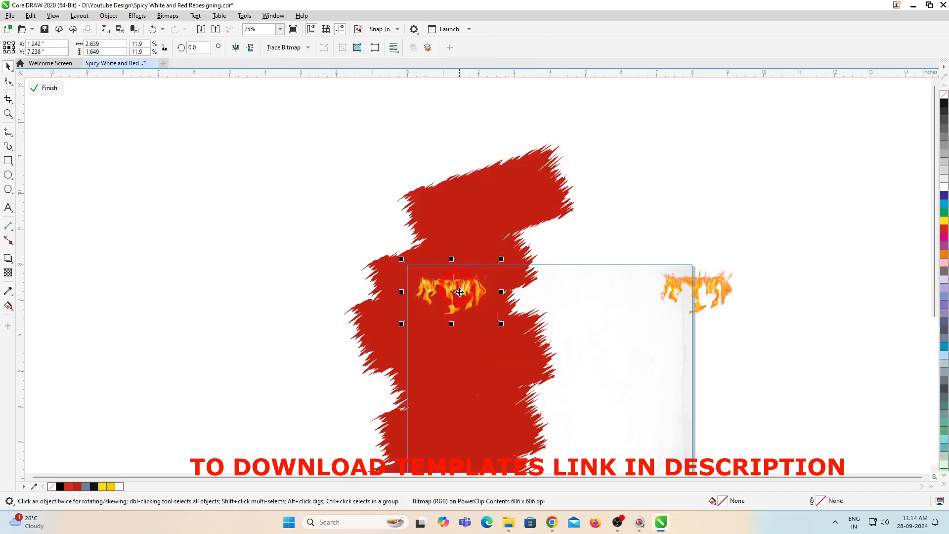
{"action": "scroll", "coordinate": [455, 289], "scroll_direction": "up", "scroll_amount": 2}
{"action": "scroll", "coordinate": [387, 288], "scroll_direction": "down", "scroll_amount": 2}
{"action": "left_click", "coordinate": [636, 273], "text": "shift"}
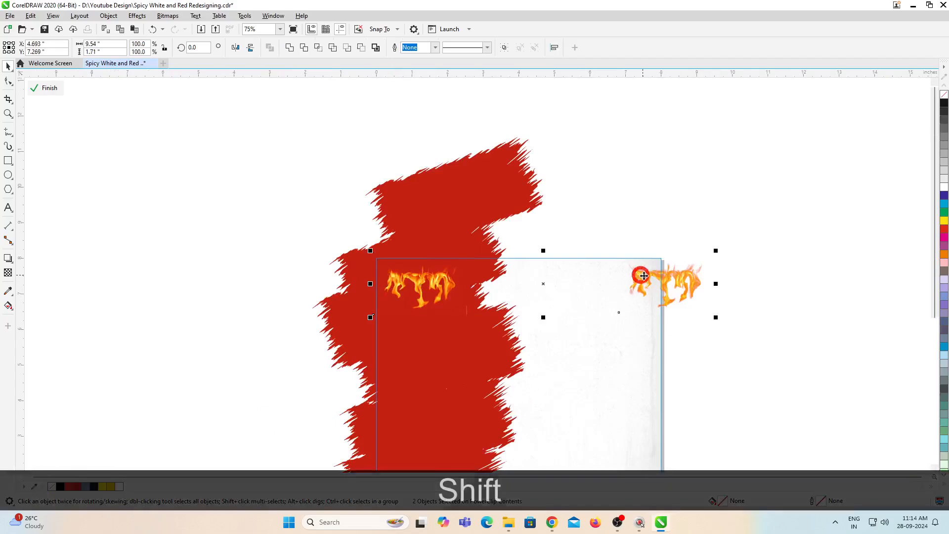
{"action": "left_click_drag", "start_coordinate": [635, 273], "coordinate": [666, 267]}
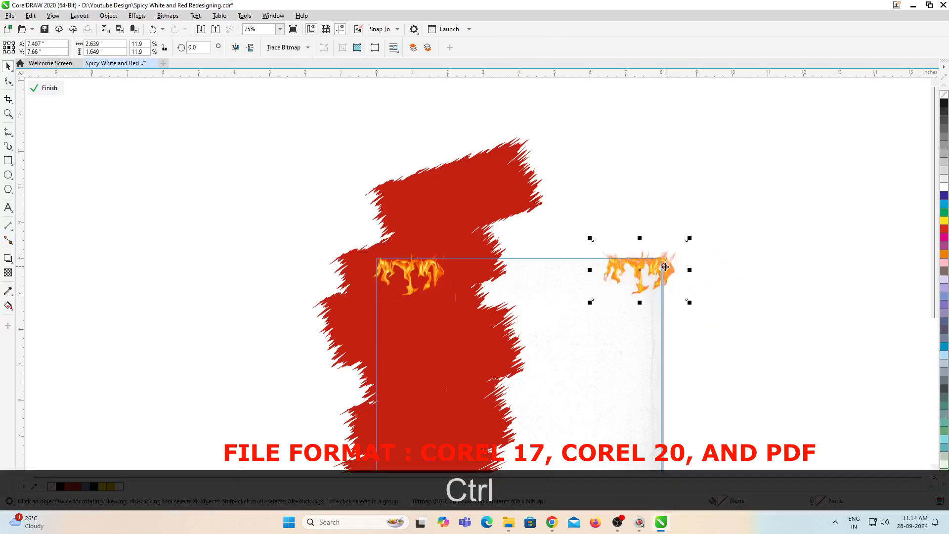
{"action": "left_click", "coordinate": [718, 281], "text": "ctrl"}
{"action": "scroll", "coordinate": [593, 258], "scroll_direction": "down", "scroll_amount": 1}
{"action": "scroll", "coordinate": [592, 306], "scroll_direction": "up", "scroll_amount": 2}
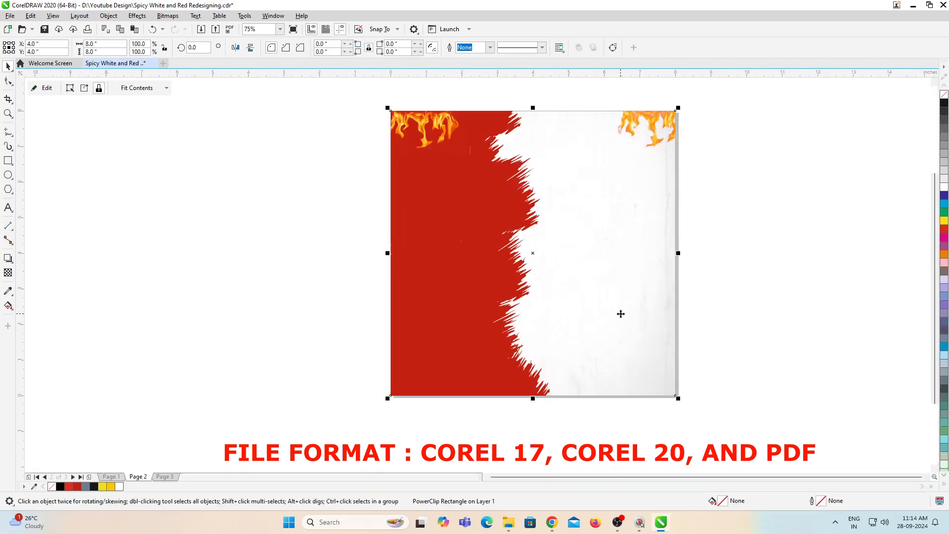
Step: Copy the dotted arrow, SPECIAL OFFER ribbons, SAVE UPTO 50% cloud and nearby elements from page 1 to page 2
{"action": "key", "text": "Page_Up"}
{"action": "left_click_drag", "start_coordinate": [311, 161], "coordinate": [778, 367]}
{"action": "key", "text": "ctrl+c"}
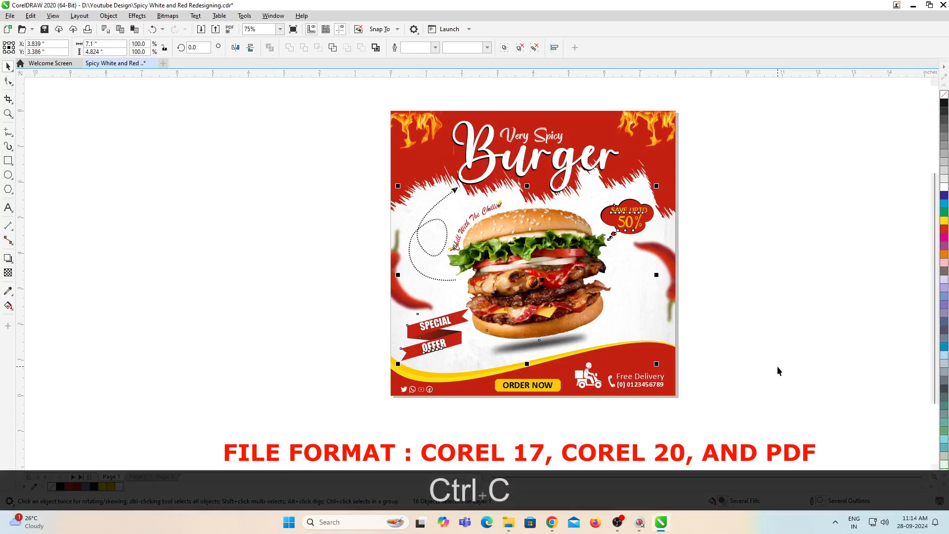
{"action": "key", "text": "Page_Down"}
{"action": "key", "text": "ctrl+v"}
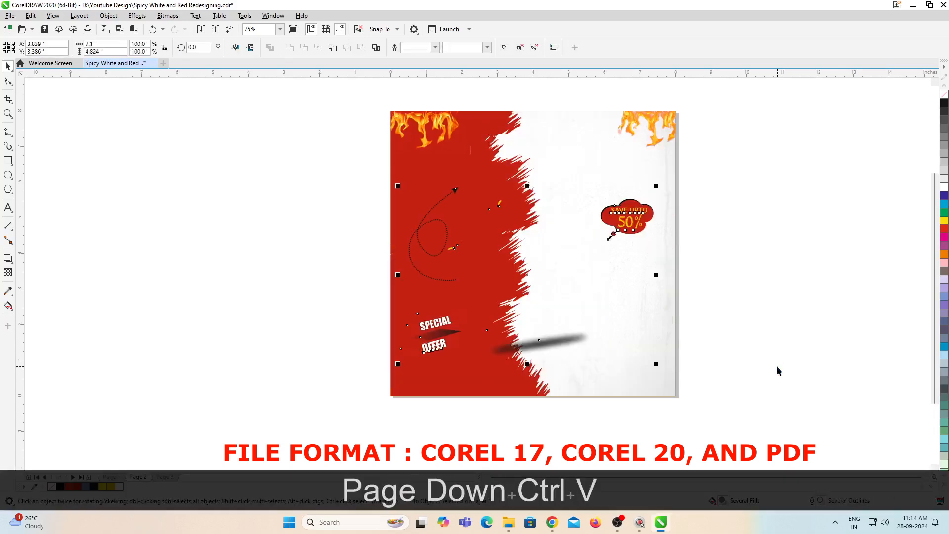
{"action": "left_click", "coordinate": [791, 190]}
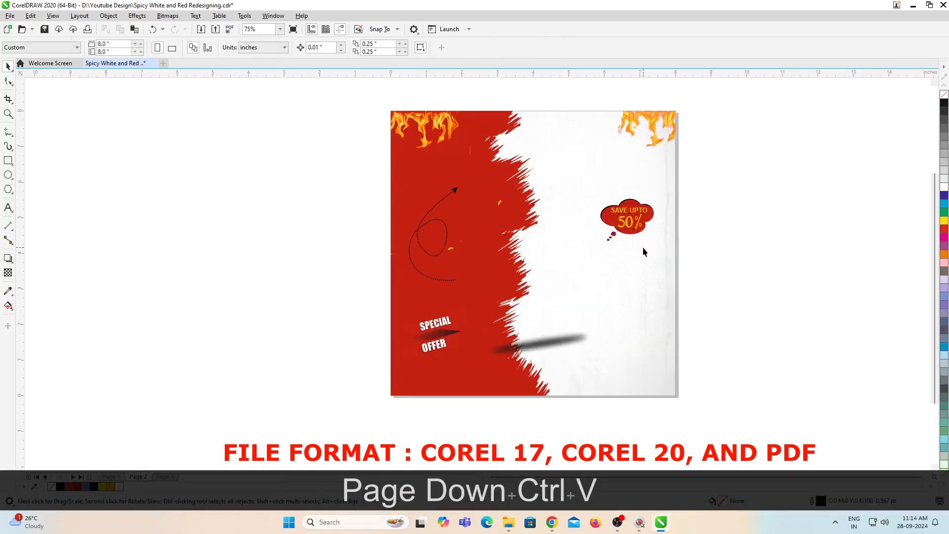
Step: Copy the burger image and its shadow from page 1 onto page 2
{"action": "key", "text": "Page_Up"}
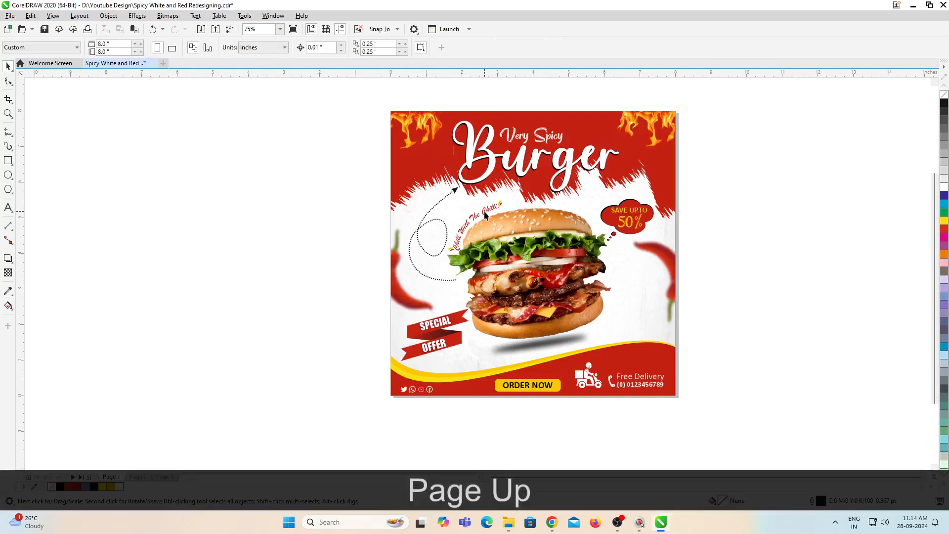
{"action": "left_click", "coordinate": [501, 235]}
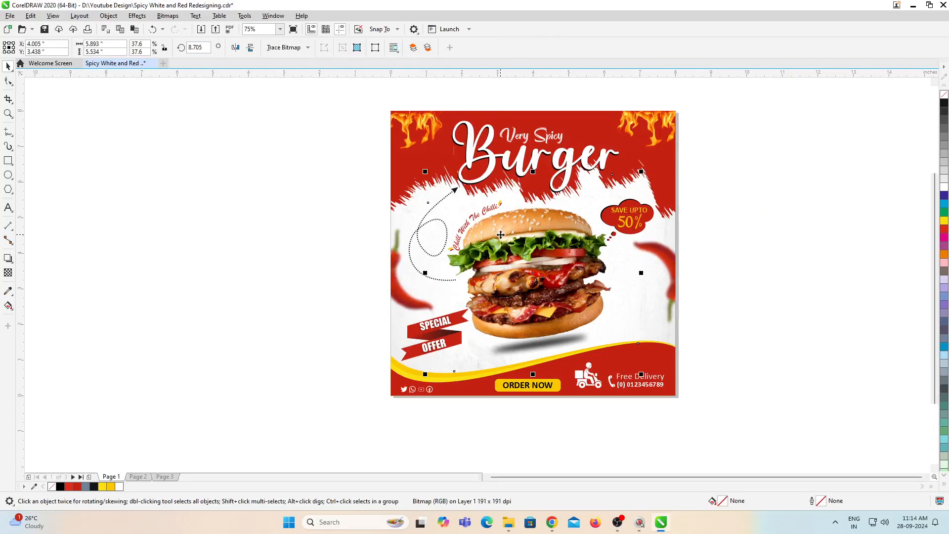
{"action": "left_click", "coordinate": [531, 347], "text": "shift"}
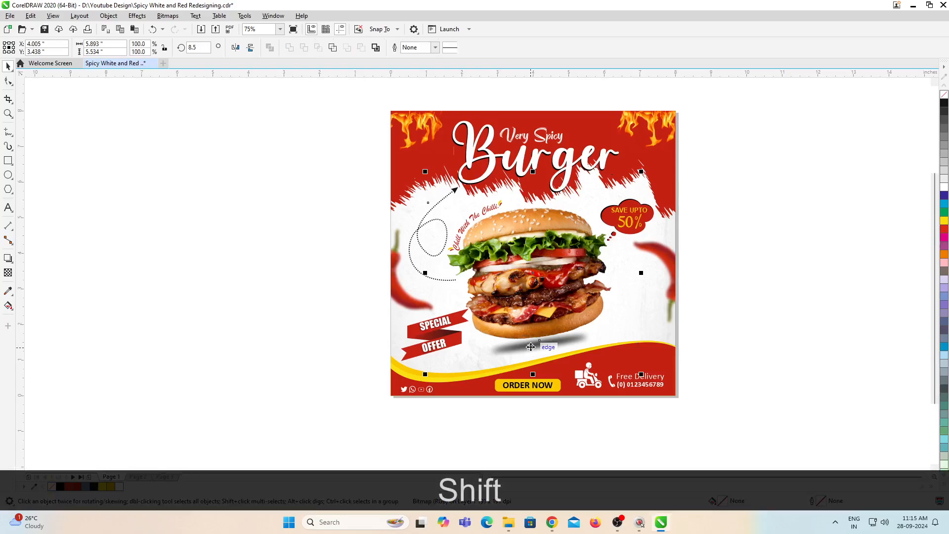
{"action": "key", "text": "ctrl+c"}
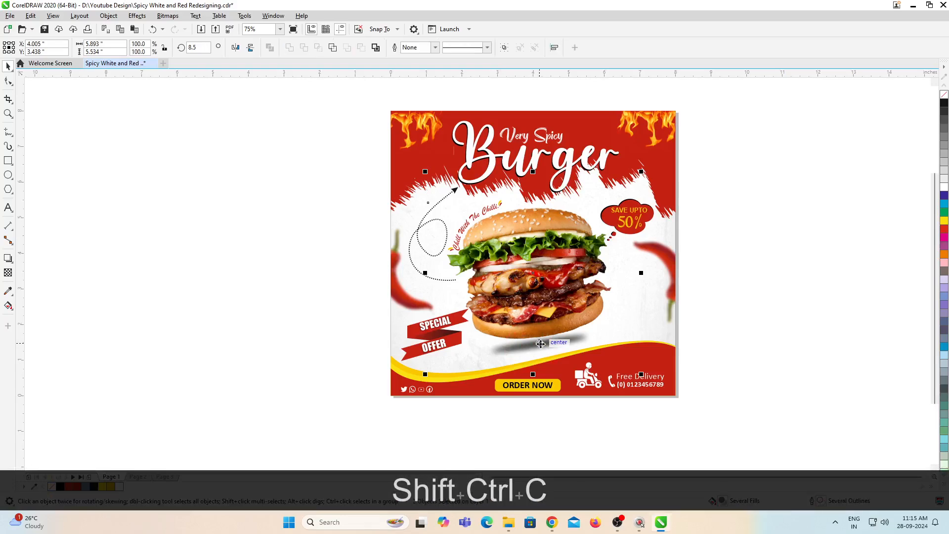
{"action": "key", "text": "Page_Down"}
{"action": "key", "text": "ctrl+v"}
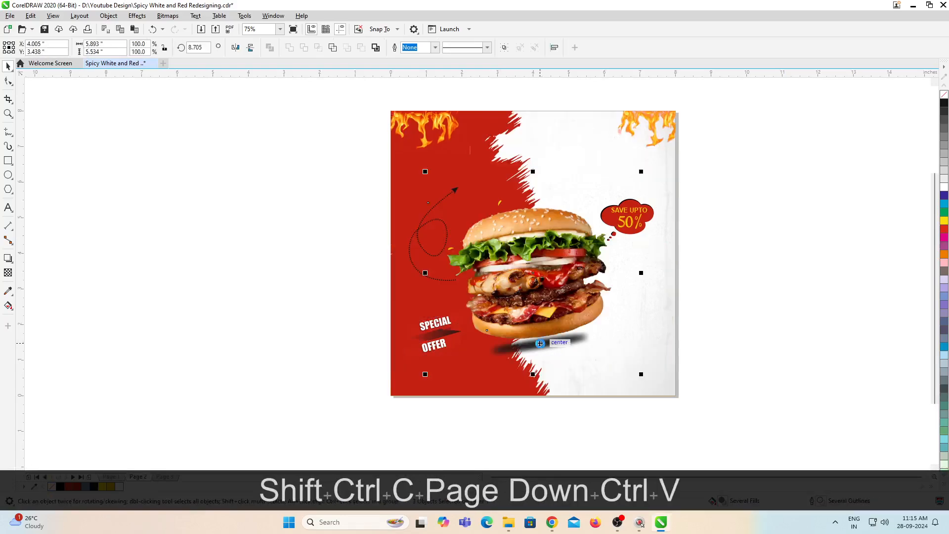
Step: Copy the curved "Chill With The Chilli!" tagline with its accent marks from page 1 to page 2
{"action": "key", "text": "Page_Up"}
{"action": "scroll", "coordinate": [493, 228], "scroll_direction": "up", "scroll_amount": 3}
{"action": "scroll", "coordinate": [502, 259], "scroll_direction": "down", "scroll_amount": 2}
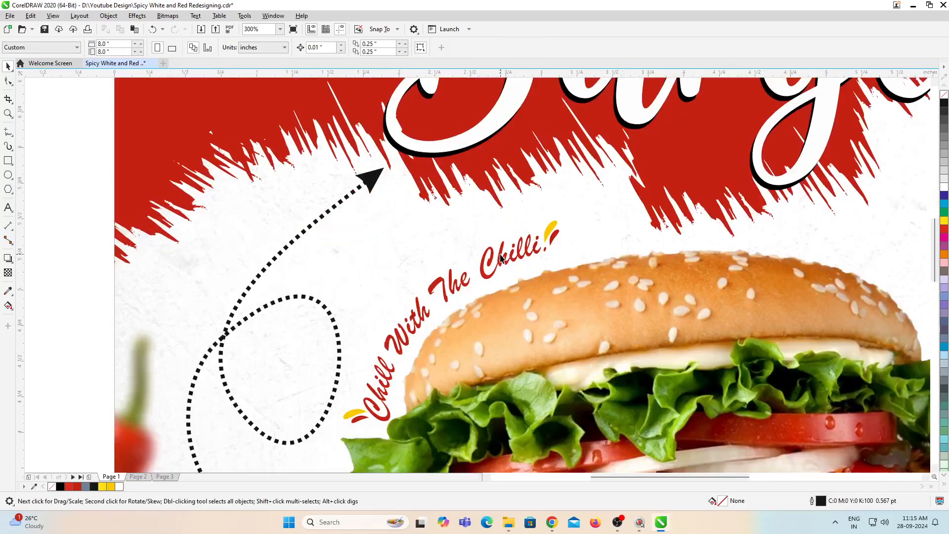
{"action": "left_click", "coordinate": [502, 256]}
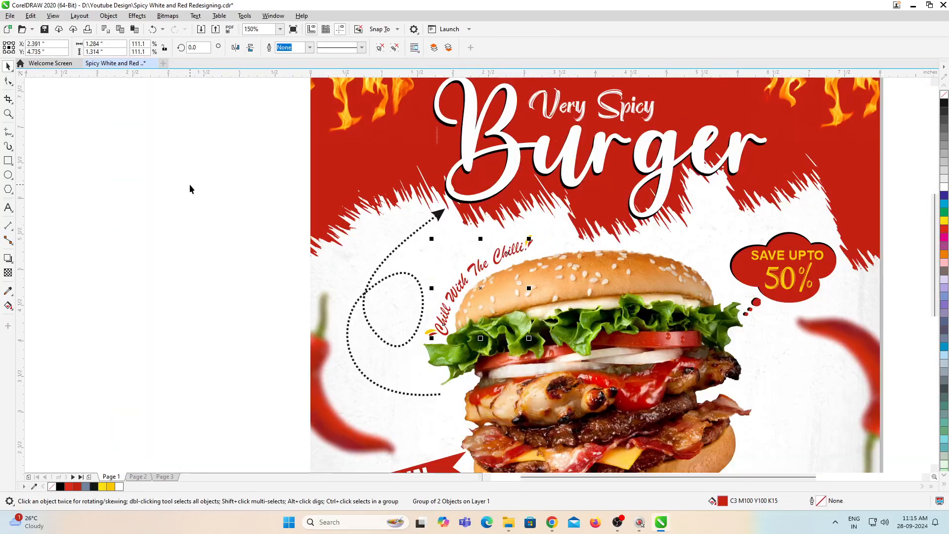
{"action": "left_click_drag", "start_coordinate": [190, 189], "coordinate": [626, 385]}
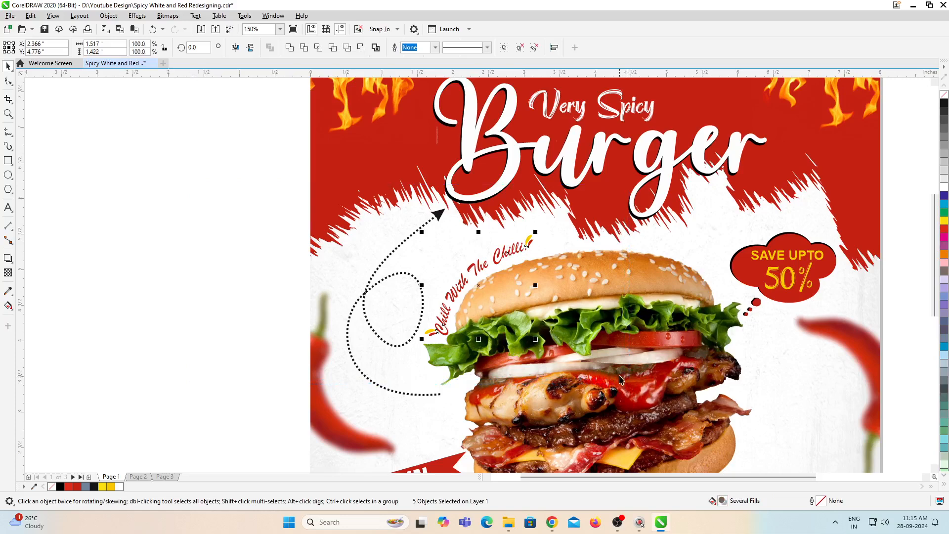
{"action": "key", "text": "ctrl+c"}
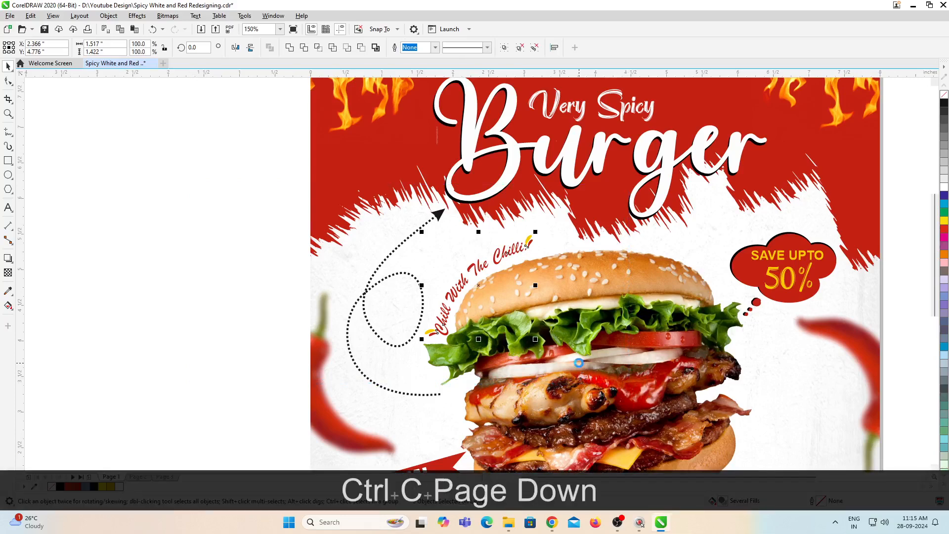
{"action": "key", "text": "Page_Down"}
{"action": "key", "text": "ctrl+v"}
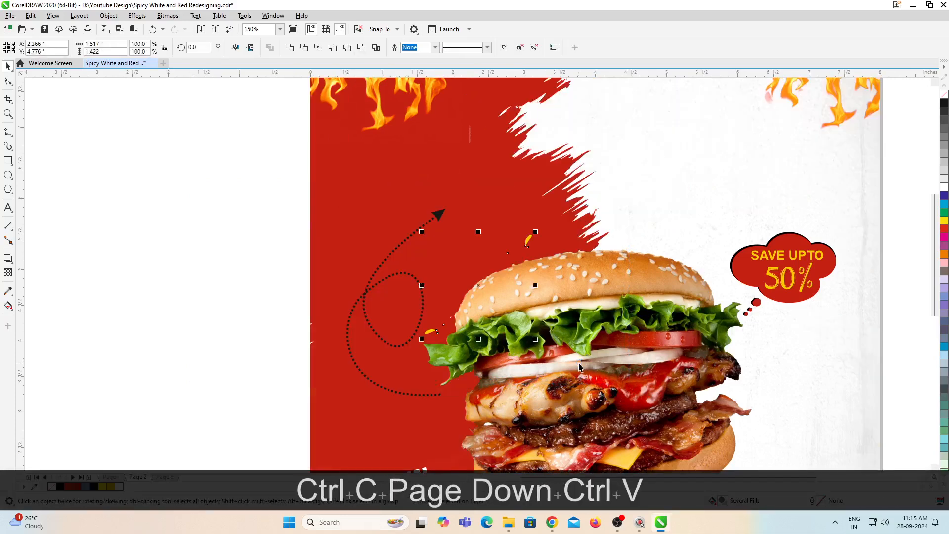
Step: Fill the curved "Chill With The Chilli!" tagline on page 2 with yellow
{"action": "left_click", "coordinate": [493, 259]}
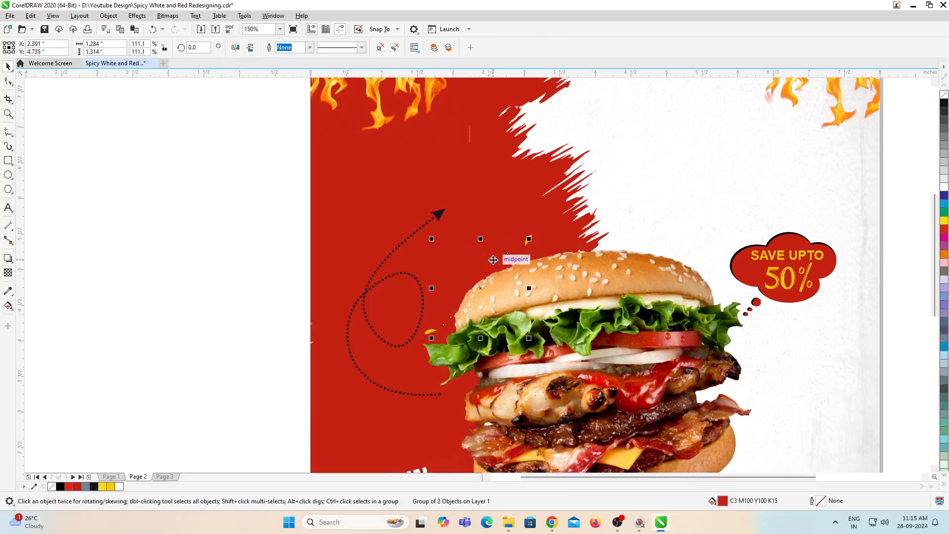
{"action": "left_click", "coordinate": [105, 487]}
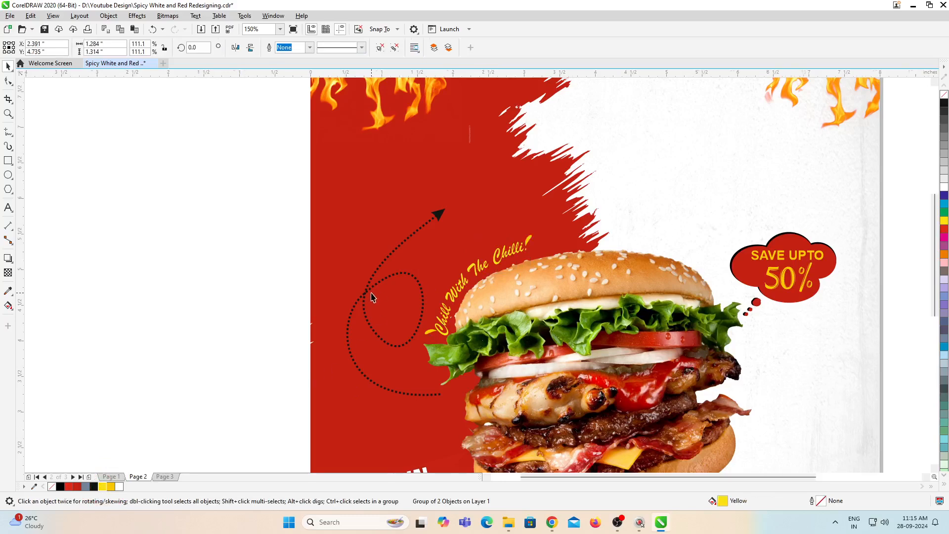
{"action": "scroll", "coordinate": [376, 302], "scroll_direction": "down", "scroll_amount": 2}
{"action": "scroll", "coordinate": [386, 302], "scroll_direction": "up", "scroll_amount": 4}
{"action": "scroll", "coordinate": [336, 286], "scroll_direction": "down", "scroll_amount": 2}
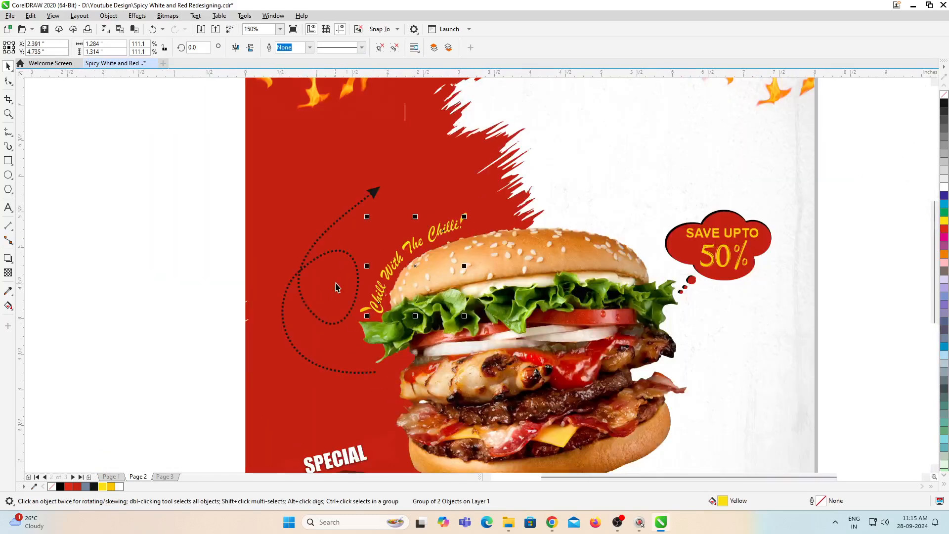
Step: Recolour the two accent marks before "Chill" in the curved tagline, making the upper one yellow and the lower one white
{"action": "left_click", "coordinate": [202, 301]}
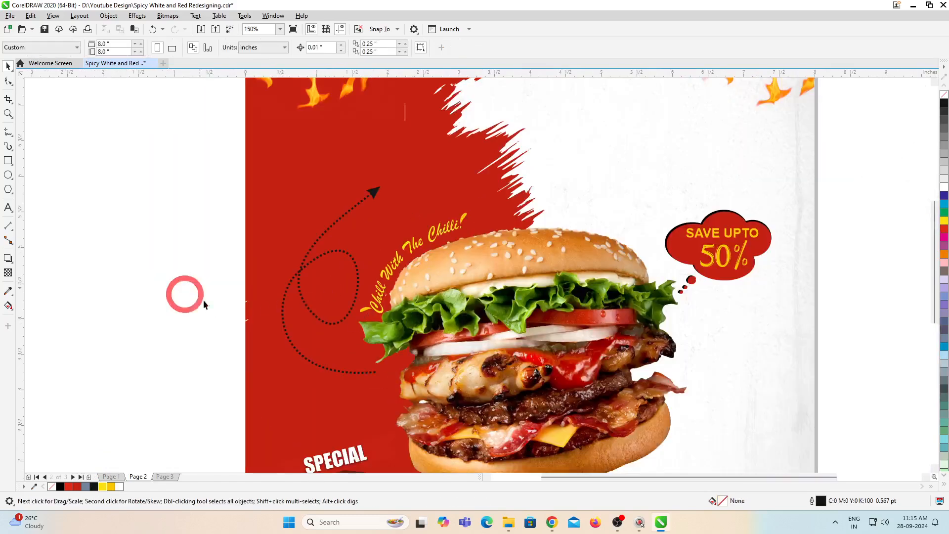
{"action": "left_click", "coordinate": [364, 320]}
{"action": "scroll", "coordinate": [401, 292], "scroll_direction": "down", "scroll_amount": 2}
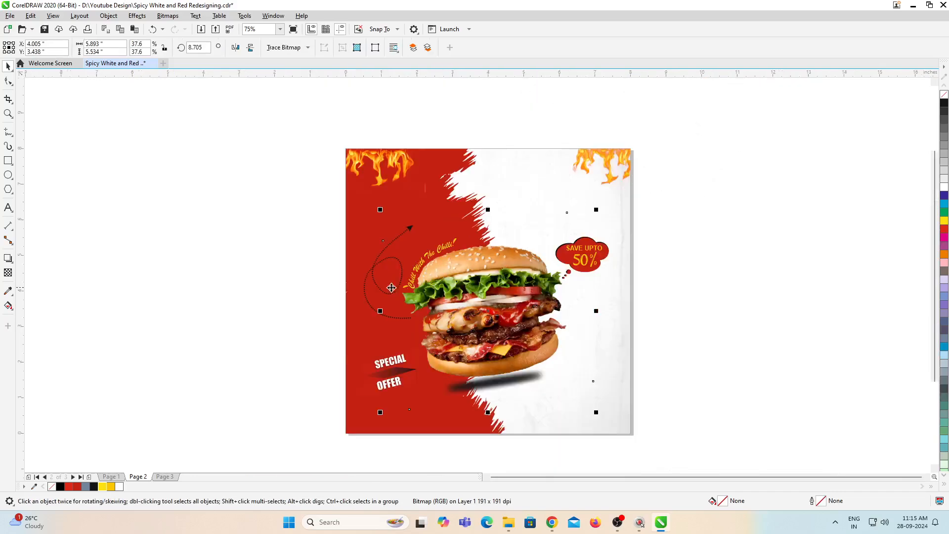
{"action": "scroll", "coordinate": [354, 280], "scroll_direction": "up", "scroll_amount": 4}
{"action": "left_click_drag", "start_coordinate": [281, 260], "coordinate": [599, 336]}
{"action": "scroll", "coordinate": [563, 306], "scroll_direction": "up", "scroll_amount": 2}
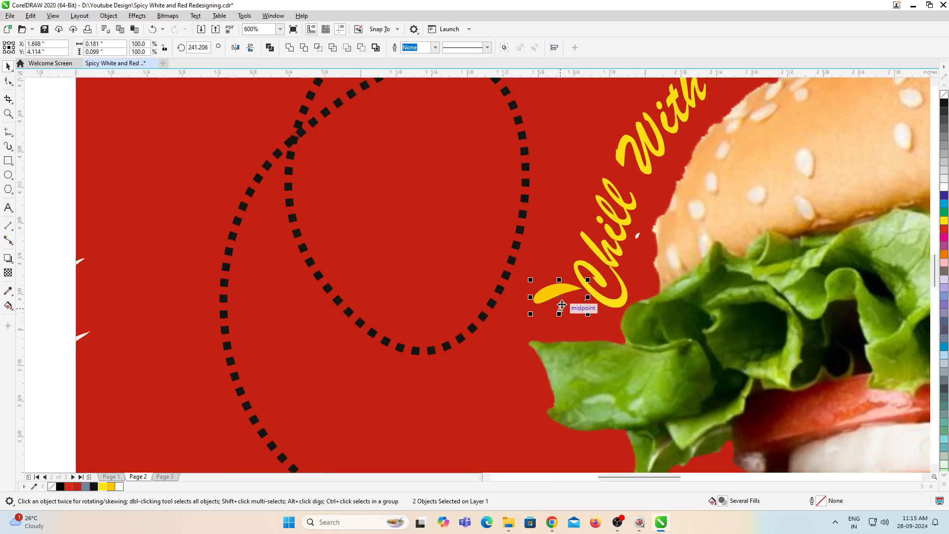
{"action": "left_click", "coordinate": [120, 488]}
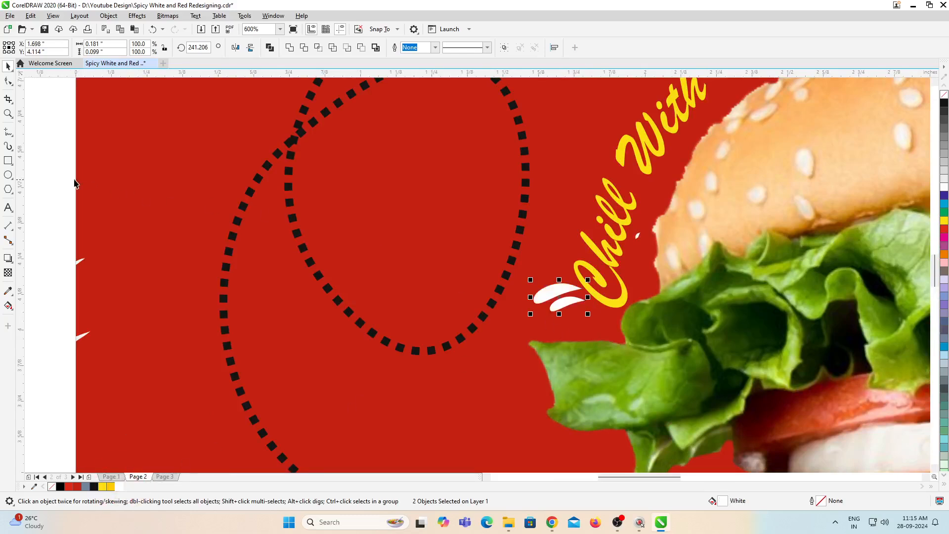
{"action": "left_click", "coordinate": [65, 177]}
{"action": "left_click", "coordinate": [549, 295], "text": "alt"}
{"action": "left_click", "coordinate": [549, 294], "text": "alt"}
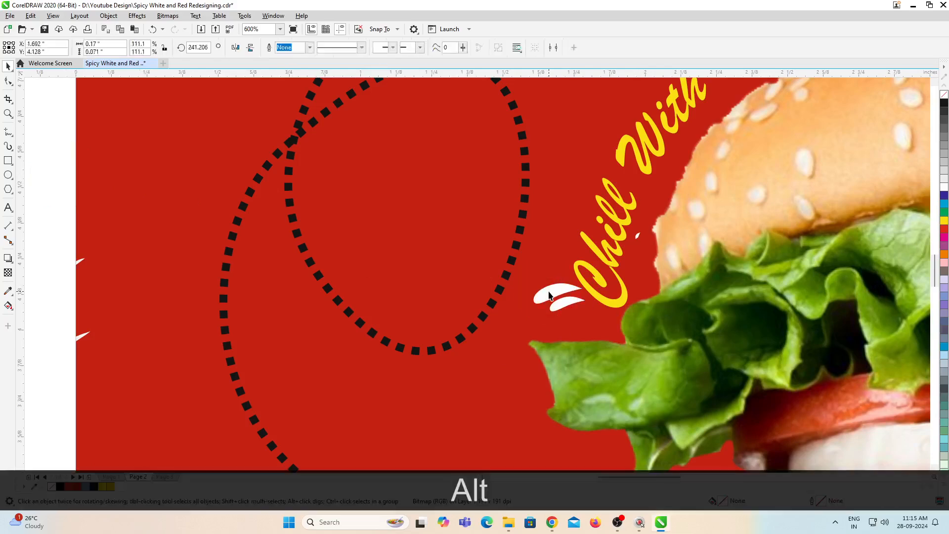
{"action": "left_click", "coordinate": [108, 489]}
Step: Recolour the two accent marks at the end of the tagline, making the larger one yellow and the smaller one white
{"action": "scroll", "coordinate": [415, 330], "scroll_direction": "down", "scroll_amount": 2}
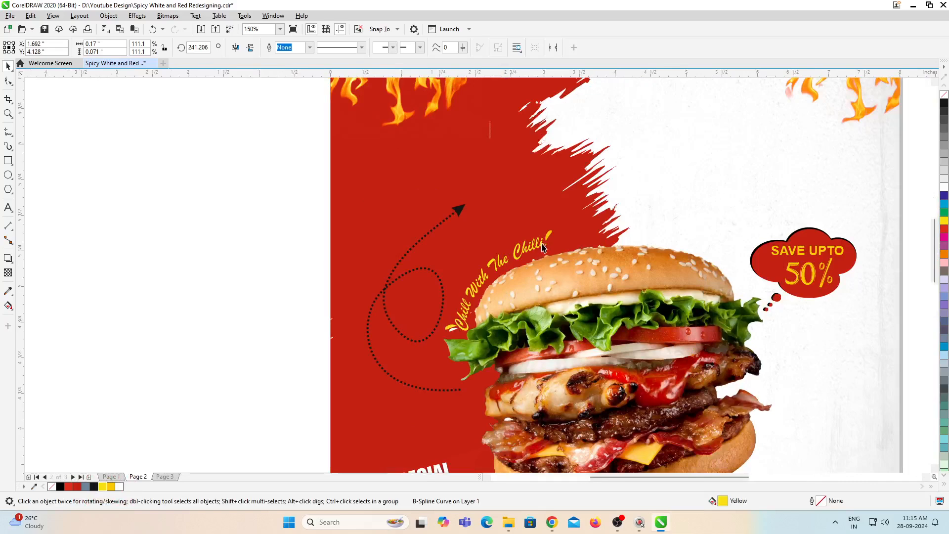
{"action": "left_click_drag", "start_coordinate": [295, 252], "coordinate": [674, 310]}
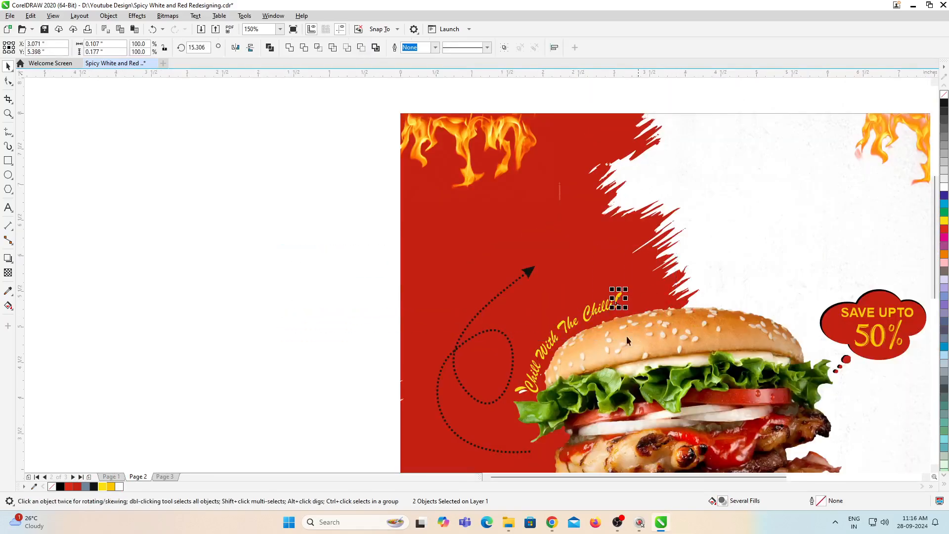
{"action": "left_click", "coordinate": [121, 487]}
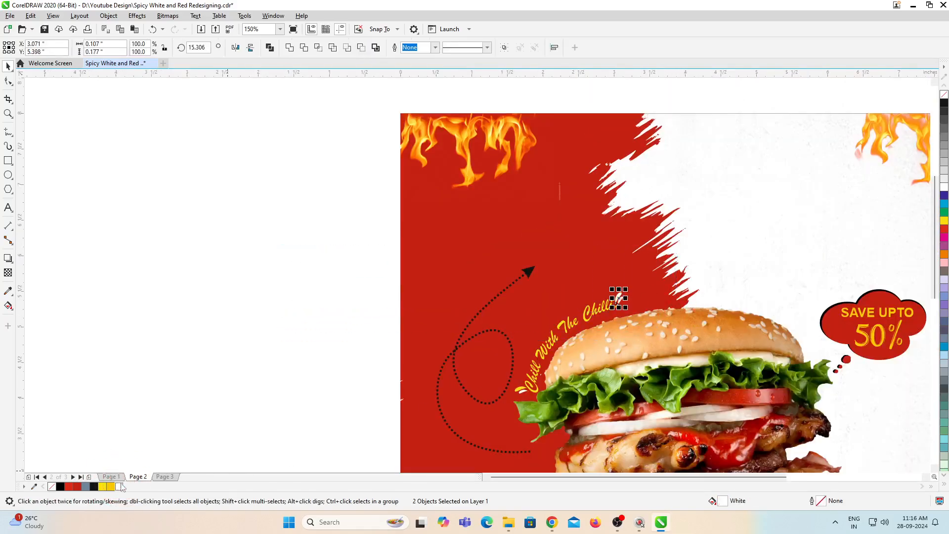
{"action": "key", "text": "Escape"}
{"action": "scroll", "coordinate": [618, 296], "scroll_direction": "up", "scroll_amount": 2}
{"action": "left_click", "coordinate": [619, 295]}
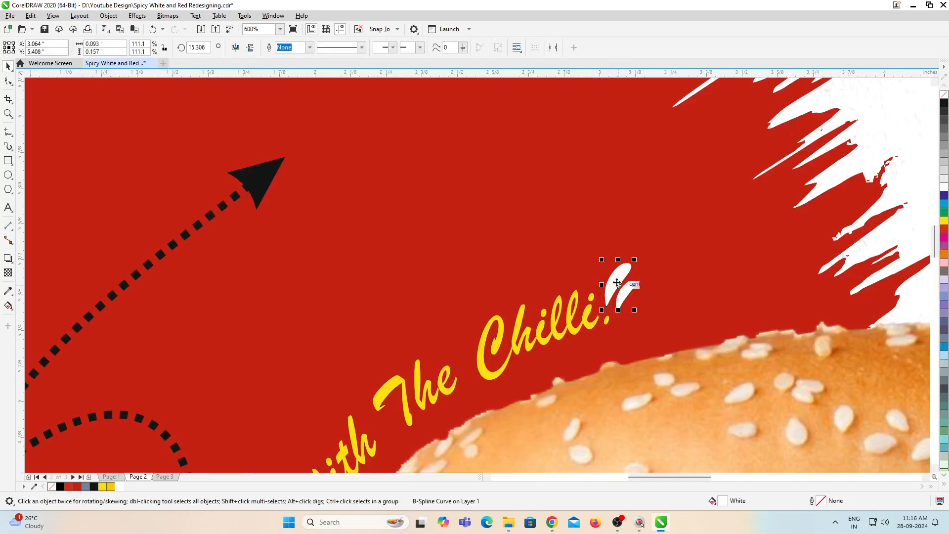
{"action": "left_click", "coordinate": [104, 487]}
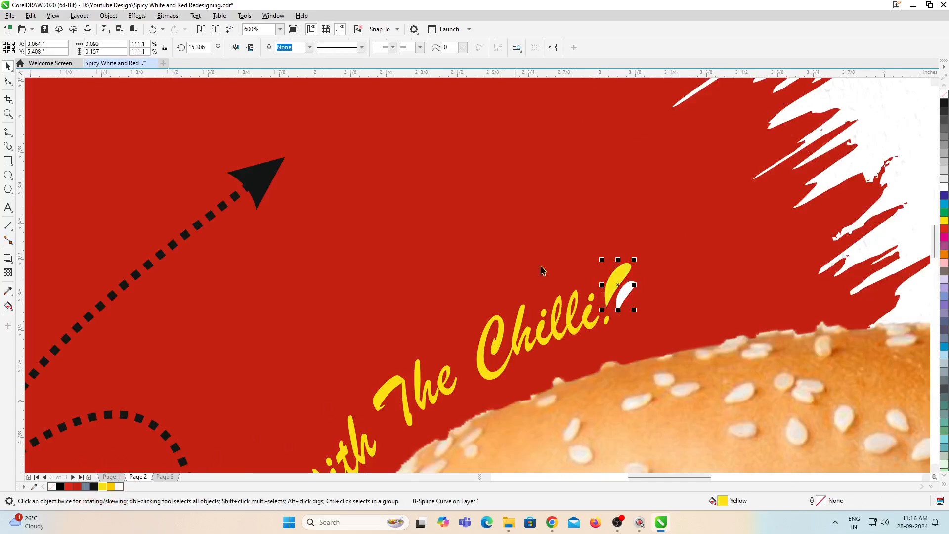
{"action": "scroll", "coordinate": [604, 240], "scroll_direction": "down", "scroll_amount": 5}
{"action": "left_click", "coordinate": [328, 239]}
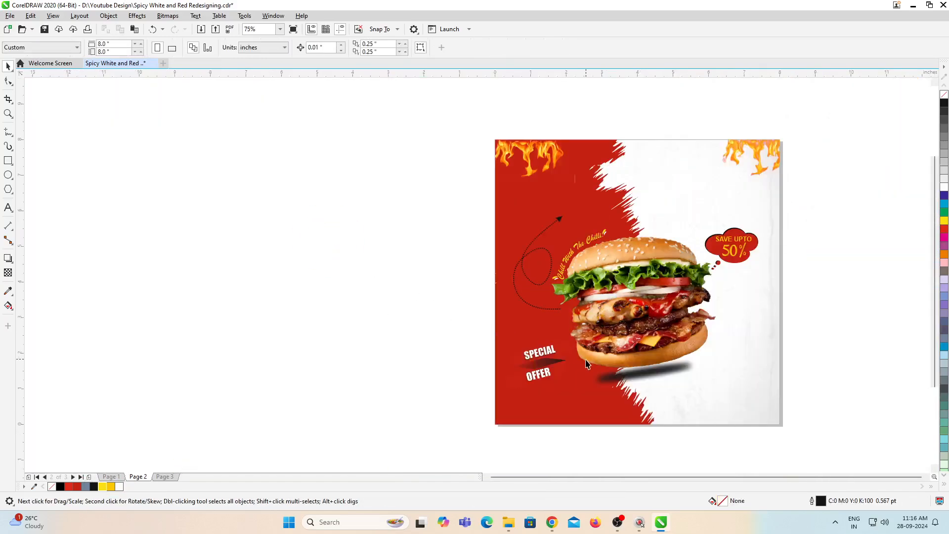
Step: Move the SPECIAL OFFER ribbons from the red area to the white area at the burger's lower right
{"action": "key", "text": "F4"}
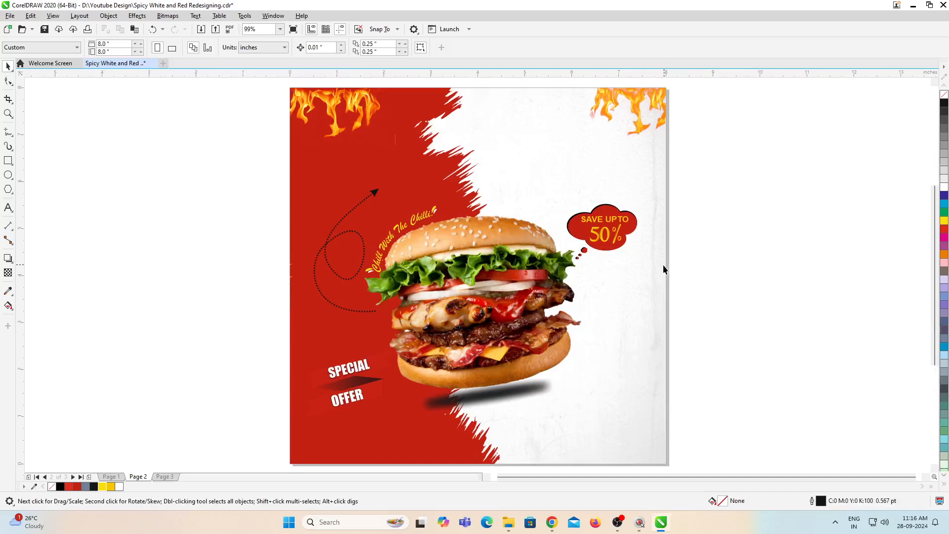
{"action": "left_click_drag", "start_coordinate": [311, 381], "coordinate": [440, 449]}
{"action": "left_click_drag", "start_coordinate": [366, 391], "coordinate": [610, 372]}
{"action": "left_click", "coordinate": [734, 364]}
{"action": "scroll", "coordinate": [636, 284], "scroll_direction": "down", "scroll_amount": 2}
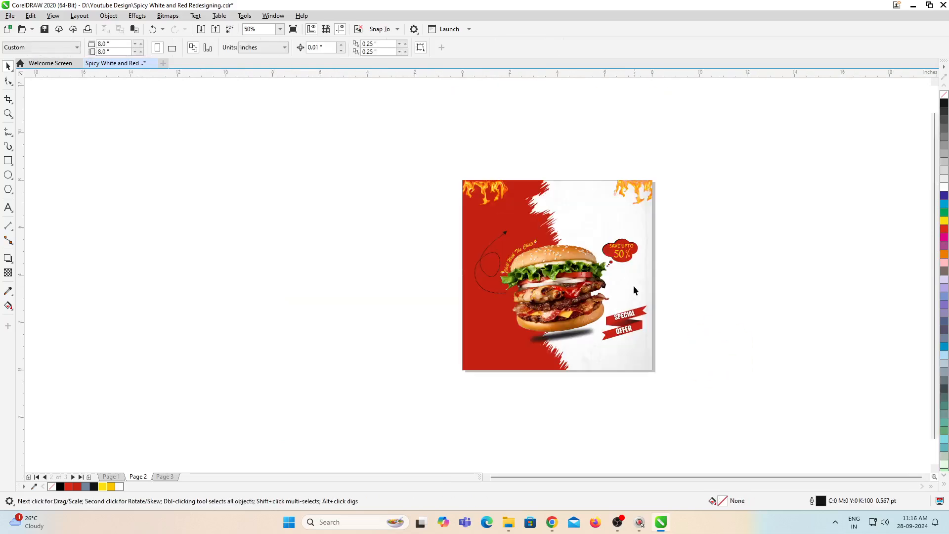
Step: Copy the social media icons and the ORDER NOW button from page 1 to page 2
{"action": "scroll", "coordinate": [558, 358], "scroll_direction": "up", "scroll_amount": 2}
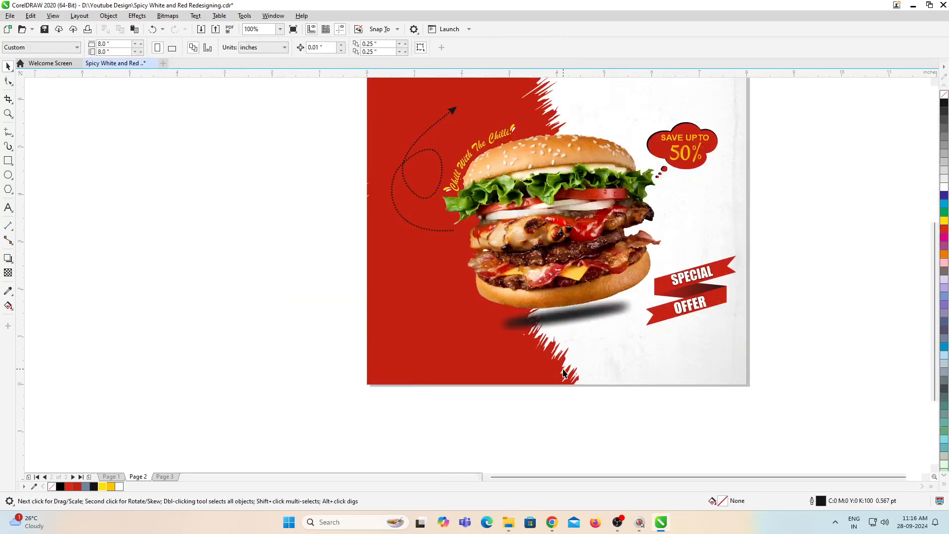
{"action": "key", "text": "Page_Up"}
{"action": "left_click_drag", "start_coordinate": [296, 337], "coordinate": [604, 438]}
{"action": "key", "text": "ctrl+c"}
{"action": "key", "text": "Page_Down"}
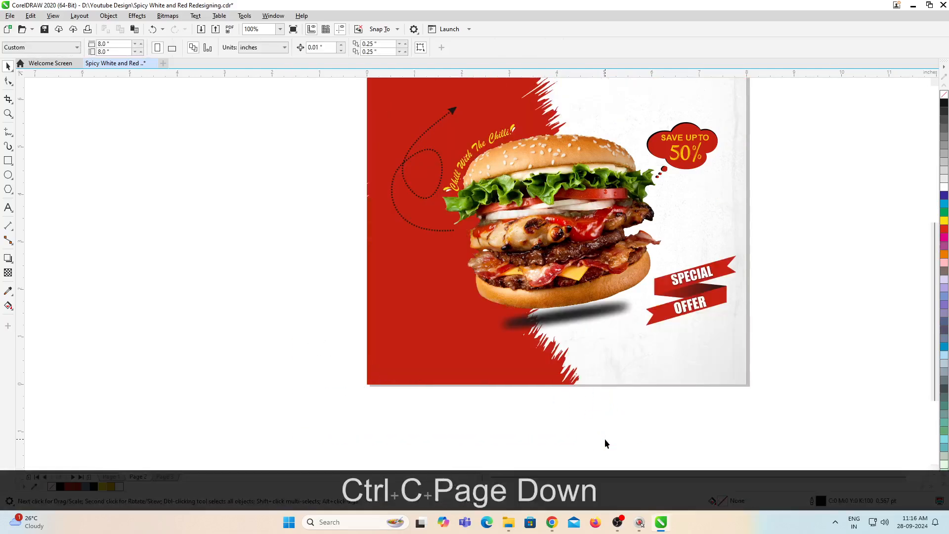
{"action": "key", "text": "ctrl+v"}
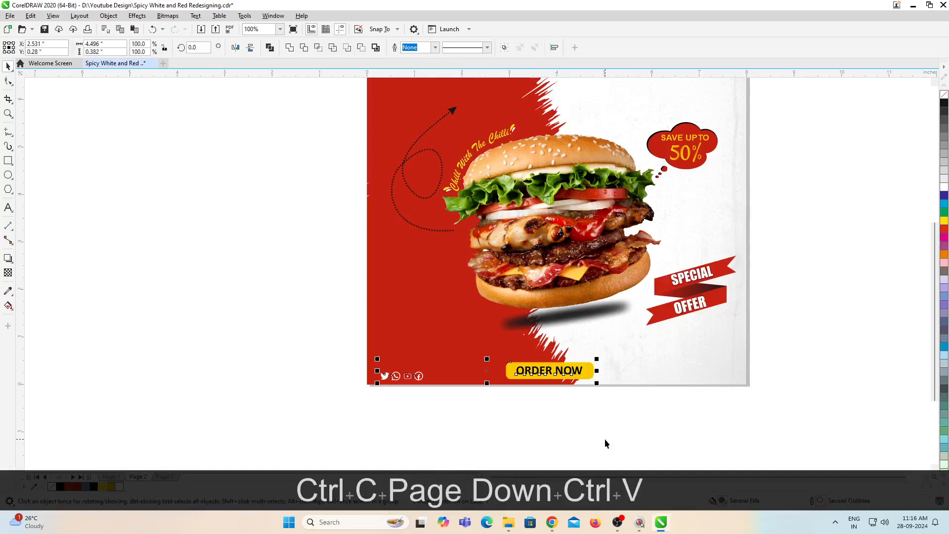
{"action": "left_click", "coordinate": [605, 441]}
Step: Copy the delivery scooter, phone icon, Free Delivery text and phone number from page 1 to page 2
{"action": "key", "text": "Page_Up"}
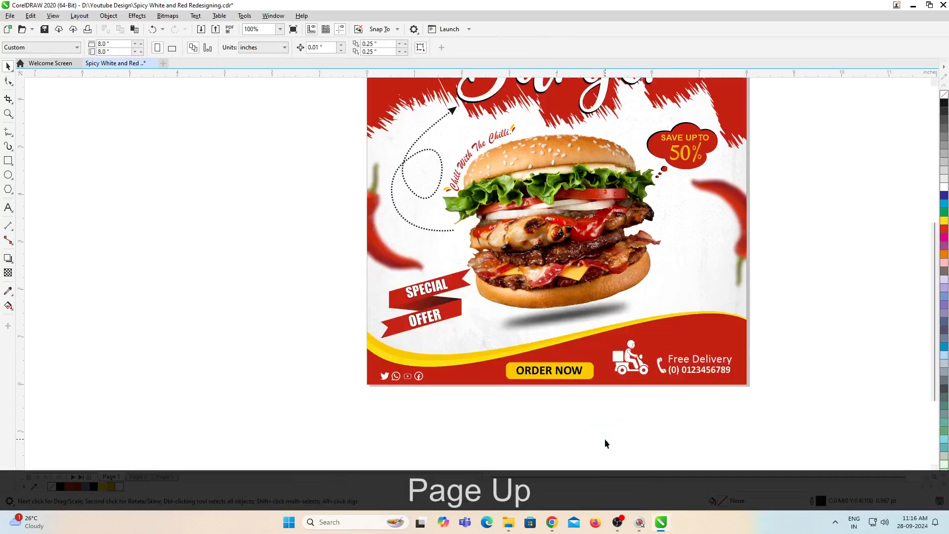
{"action": "left_click_drag", "start_coordinate": [749, 324], "coordinate": [597, 410]}
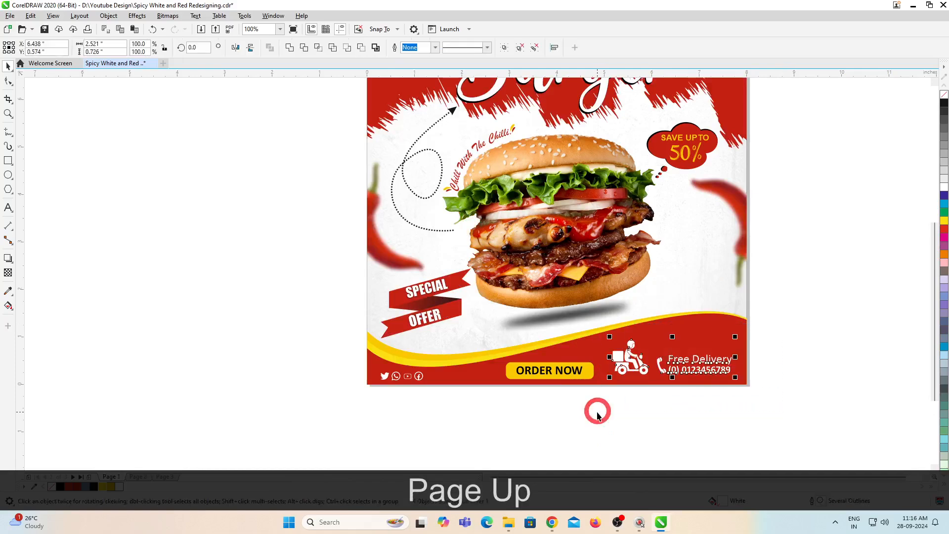
{"action": "key", "text": "ctrl+c"}
{"action": "key", "text": "Page_Down"}
{"action": "key", "text": "ctrl+v"}
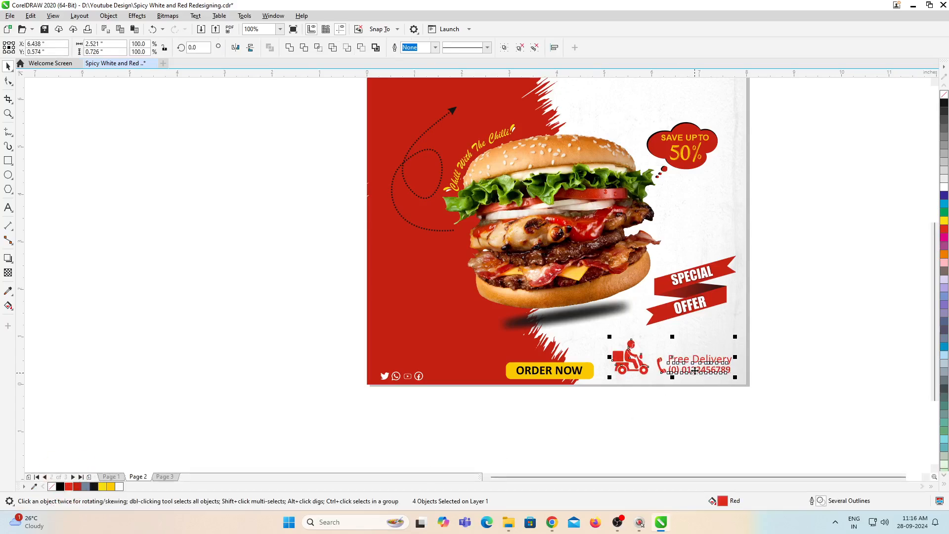
Step: Fill the delivery scooter, phone icon, Free Delivery text and phone number on page 2 with black
{"action": "scroll", "coordinate": [696, 371], "scroll_direction": "up", "scroll_amount": 1}
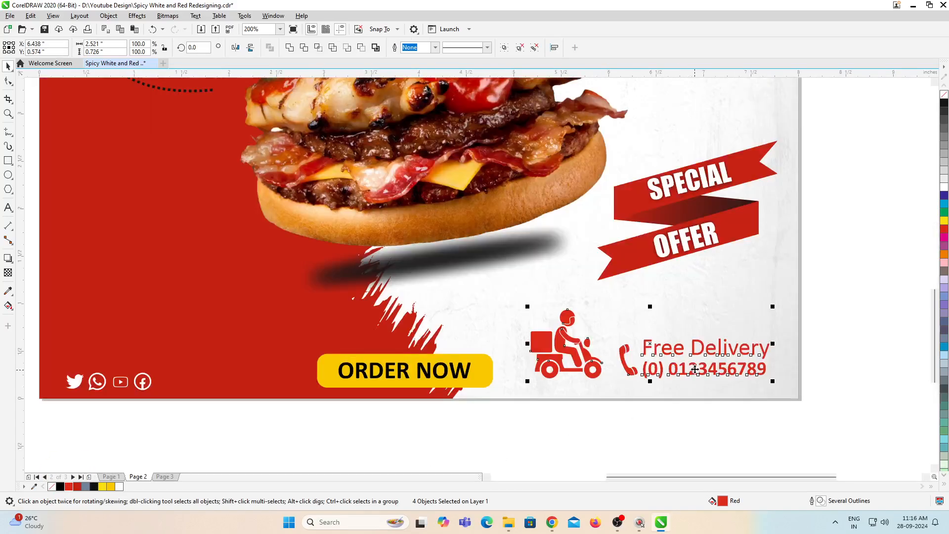
{"action": "left_click", "coordinate": [61, 487]}
{"action": "scroll", "coordinate": [709, 358], "scroll_direction": "up", "scroll_amount": 1}
{"action": "scroll", "coordinate": [714, 355], "scroll_direction": "down", "scroll_amount": 2}
{"action": "left_click", "coordinate": [804, 341]}
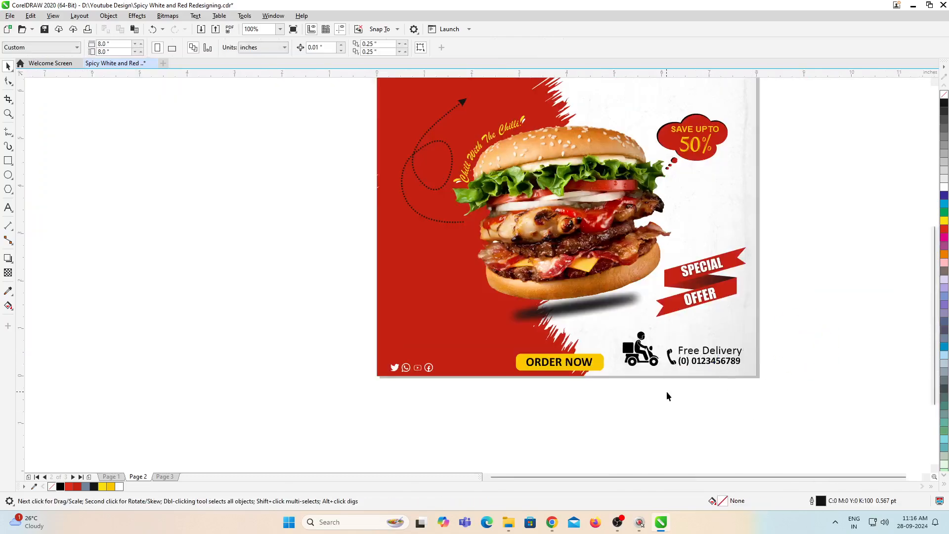
Step: Move both flame images inside page 2's background PowerClip up by about 0.14 inches
{"action": "key", "text": "F4"}
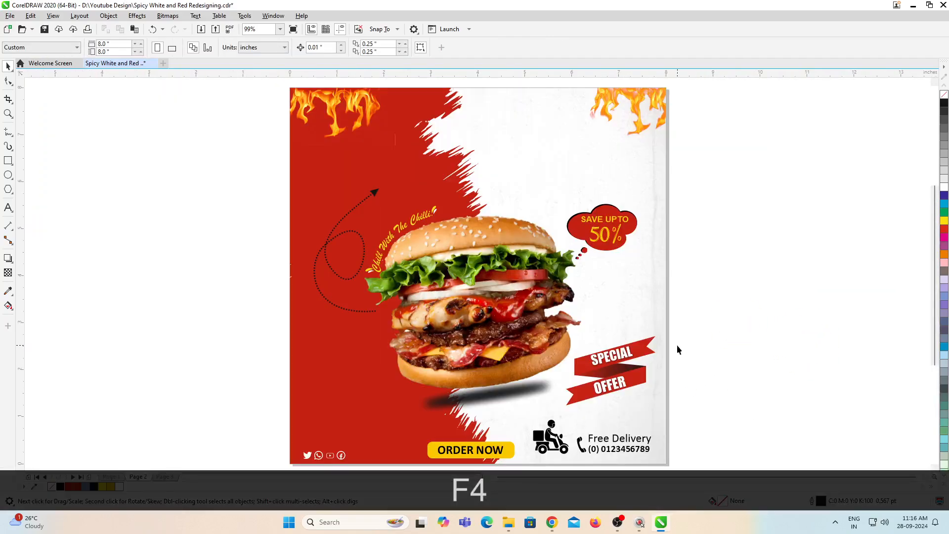
{"action": "left_click", "coordinate": [365, 106], "text": "ctrl"}
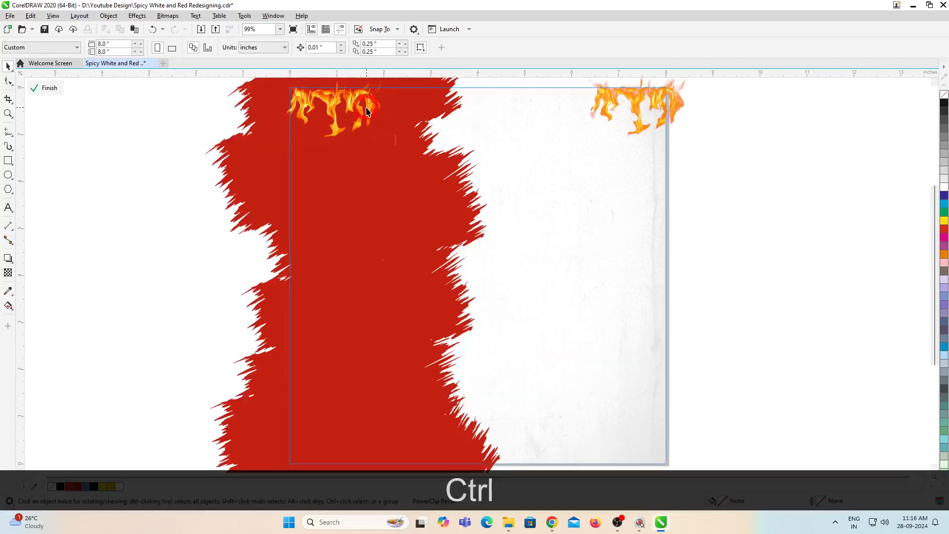
{"action": "left_click", "coordinate": [363, 105]}
{"action": "left_click", "coordinate": [617, 101], "text": "shift"}
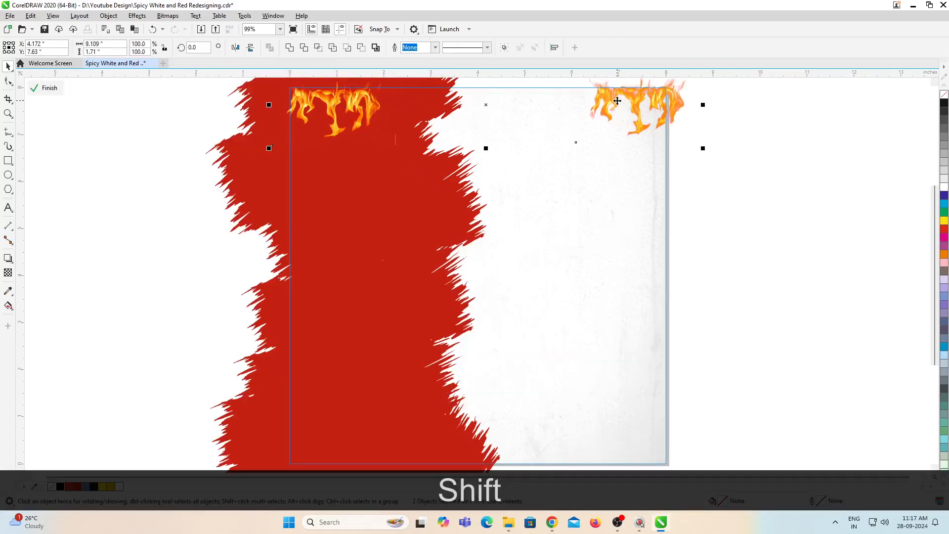
{"action": "left_click_drag", "start_coordinate": [618, 97], "coordinate": [618, 94]}
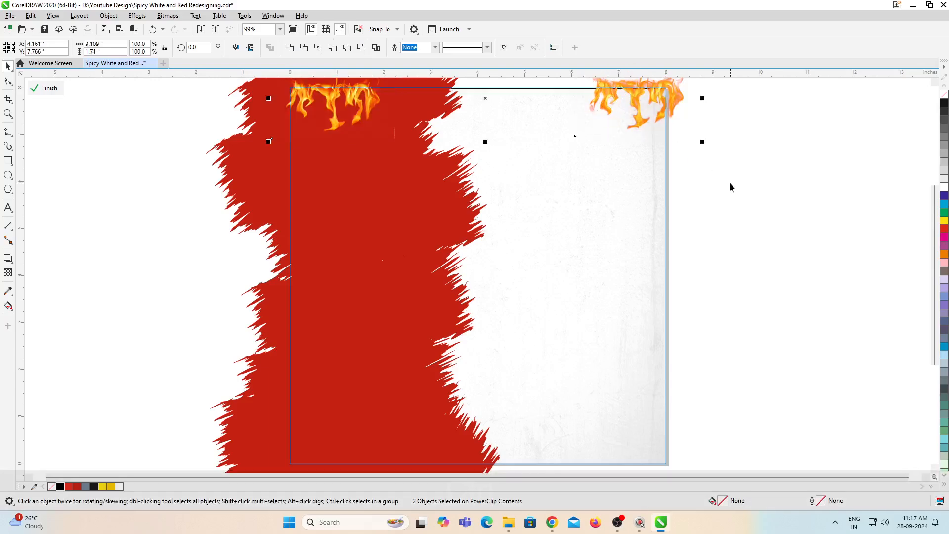
{"action": "left_click", "coordinate": [731, 187], "text": "ctrl"}
{"action": "scroll", "coordinate": [581, 278], "scroll_direction": "down", "scroll_amount": 1}
{"action": "scroll", "coordinate": [582, 283], "scroll_direction": "up", "scroll_amount": 1}
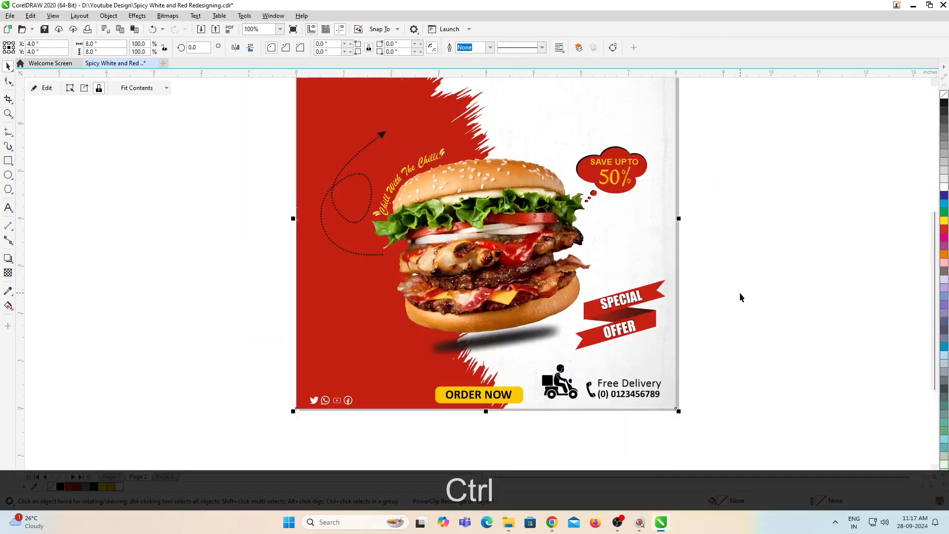
Step: Copy the two blurred chilli images from page 1's background PowerClip to page 2
{"action": "left_click", "coordinate": [723, 298]}
{"action": "key", "text": "Page_Up"}
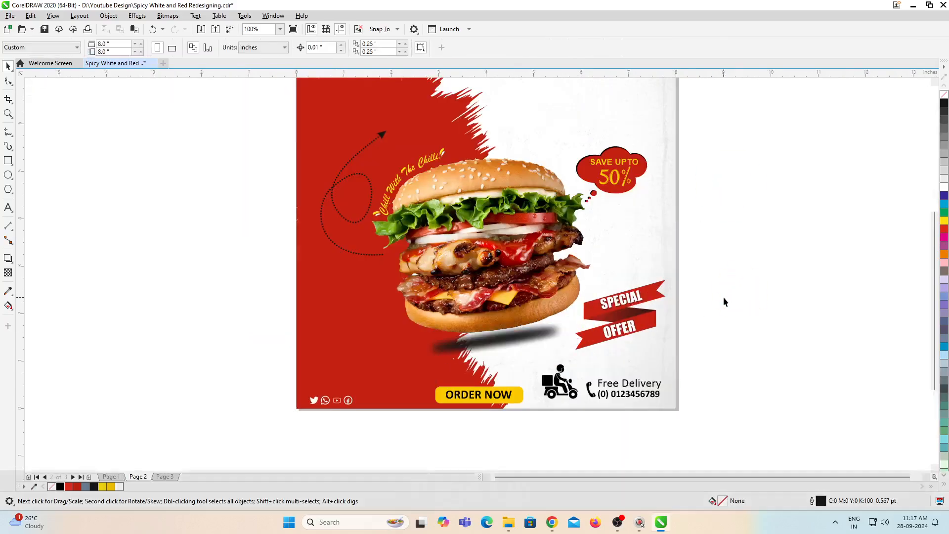
{"action": "left_click", "coordinate": [667, 230]}
{"action": "left_click", "coordinate": [668, 231], "text": "ctrl"}
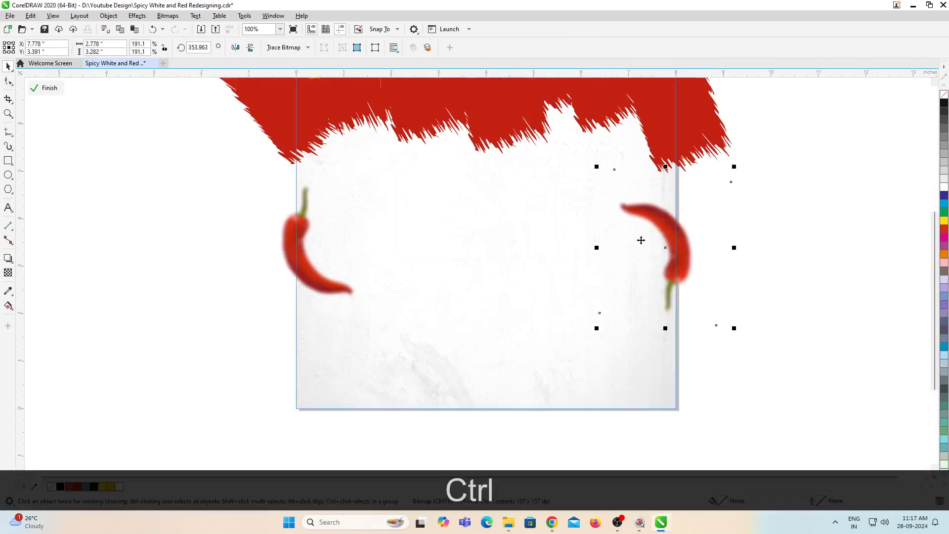
{"action": "left_click", "coordinate": [314, 256], "text": "shift"}
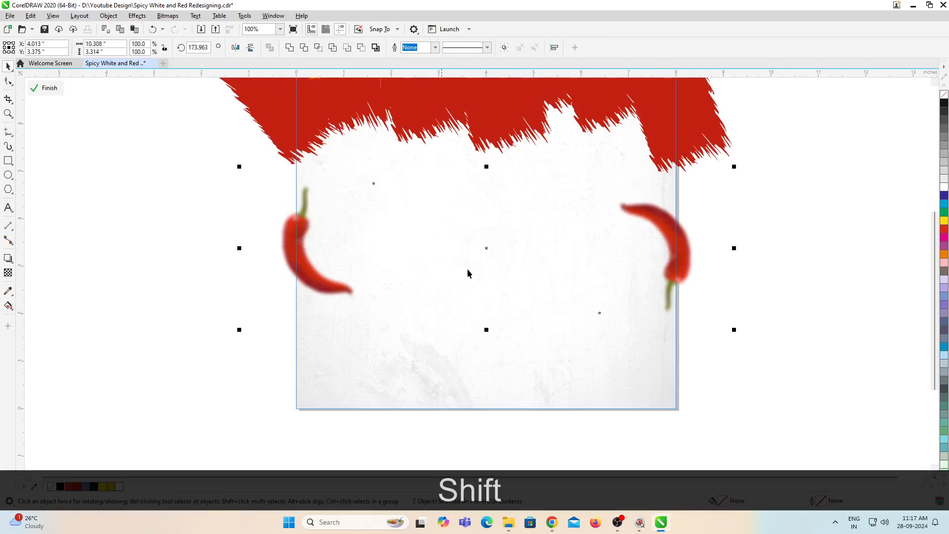
{"action": "key", "text": "ctrl+shift+c"}
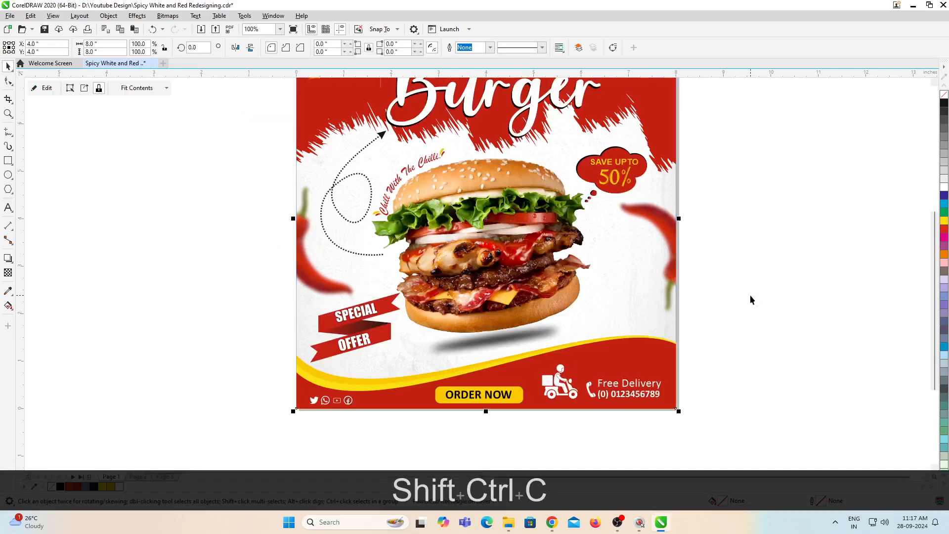
{"action": "key", "text": "Page_Down"}
{"action": "left_click", "coordinate": [741, 272]}
Step: Move the left chilli image off the page, into the empty area beside the poster's right edge
{"action": "left_click", "coordinate": [300, 246]}
{"action": "left_click_drag", "start_coordinate": [300, 246], "coordinate": [802, 290]}
{"action": "scroll", "coordinate": [678, 354], "scroll_direction": "down", "scroll_amount": 2}
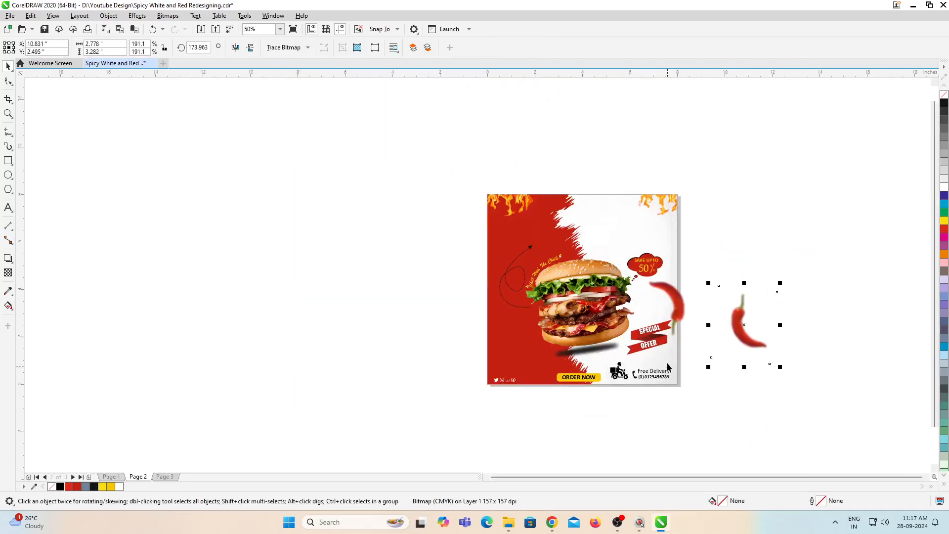
Step: Cut the chilli on the poster's right edge and paste it inside page 2's background PowerClip
{"action": "scroll", "coordinate": [671, 274], "scroll_direction": "up", "scroll_amount": 2}
{"action": "left_click", "coordinate": [671, 311]}
{"action": "key", "text": "ctrl+x"}
{"action": "left_click", "coordinate": [669, 214], "text": "ctrl"}
{"action": "key", "text": "ctrl+v"}
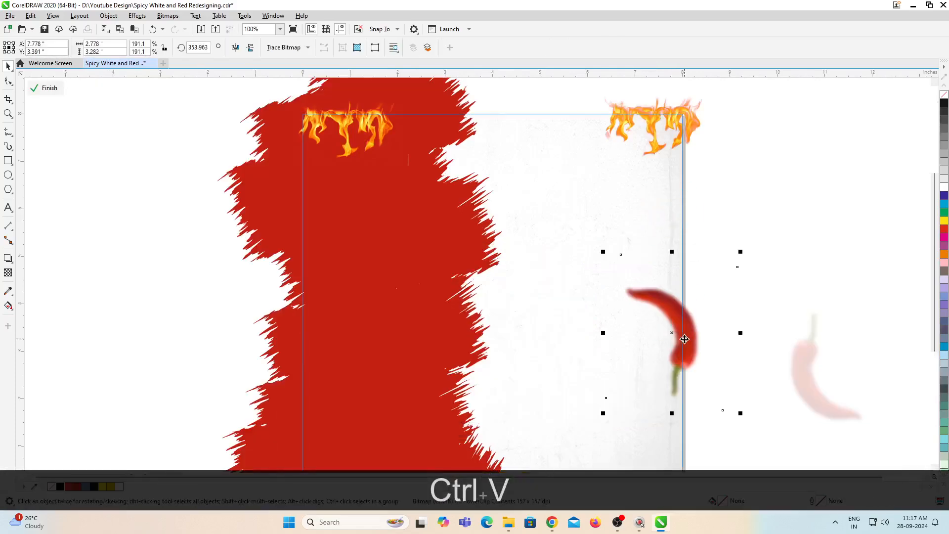
{"action": "left_click", "coordinate": [773, 295], "text": "ctrl"}
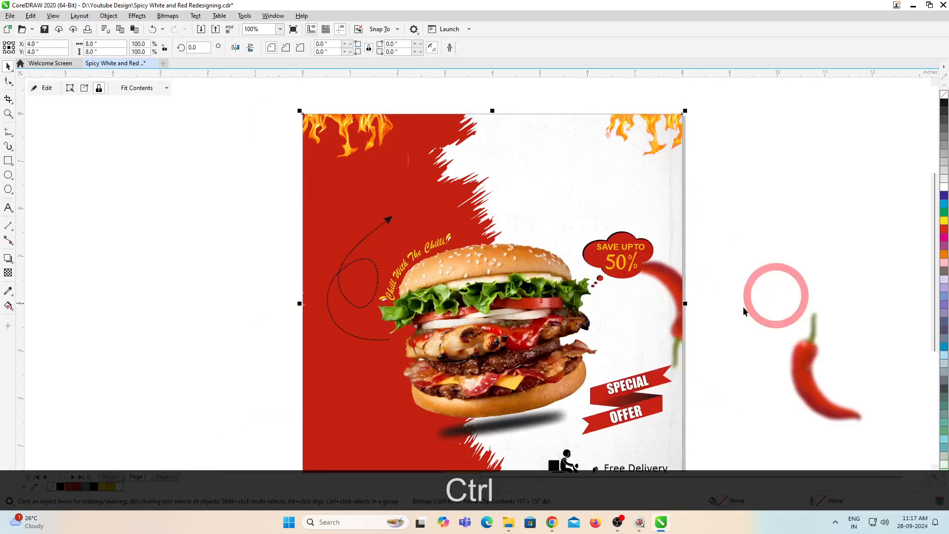
{"action": "scroll", "coordinate": [598, 284], "scroll_direction": "down", "scroll_amount": 1}
{"action": "key", "text": "F4"}
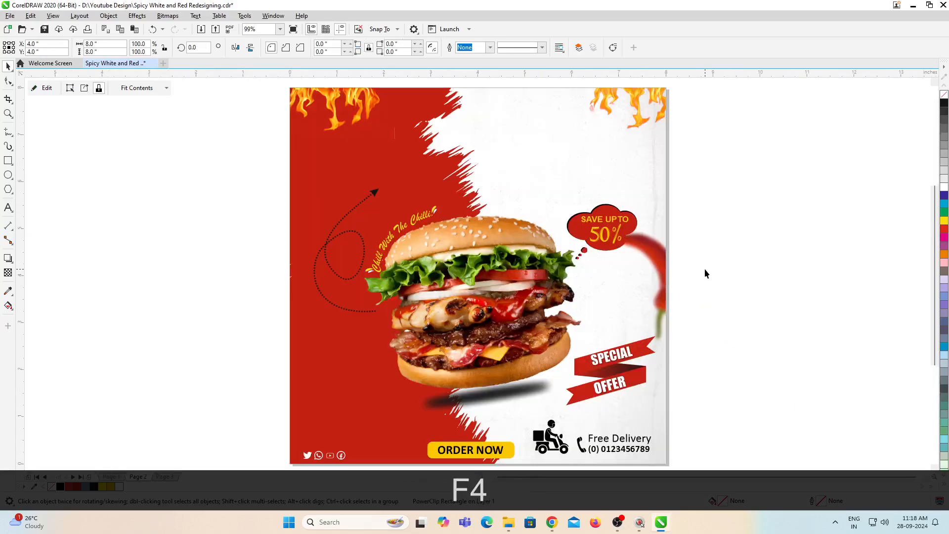
{"action": "left_click", "coordinate": [704, 269]}
{"action": "left_click_drag", "start_coordinate": [563, 278], "coordinate": [563, 277]}
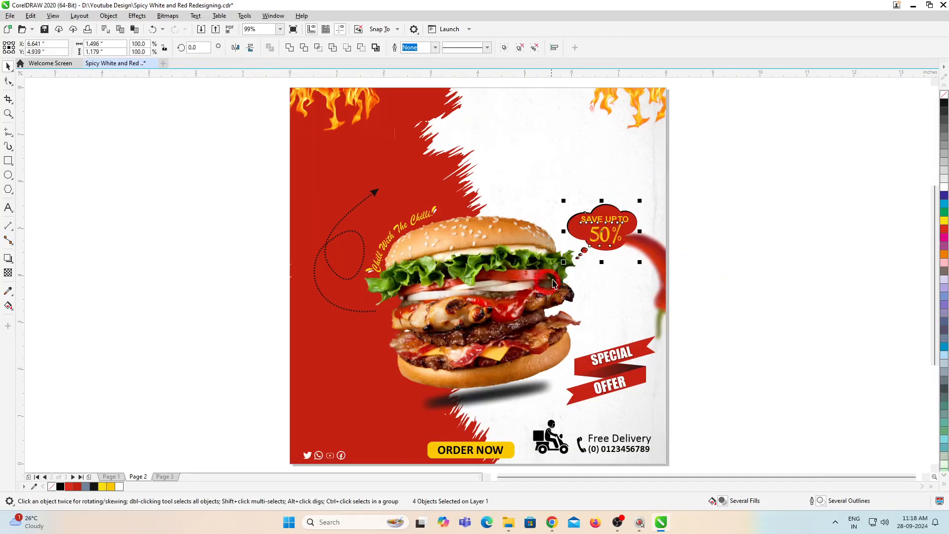
{"action": "left_click", "coordinate": [698, 217]}
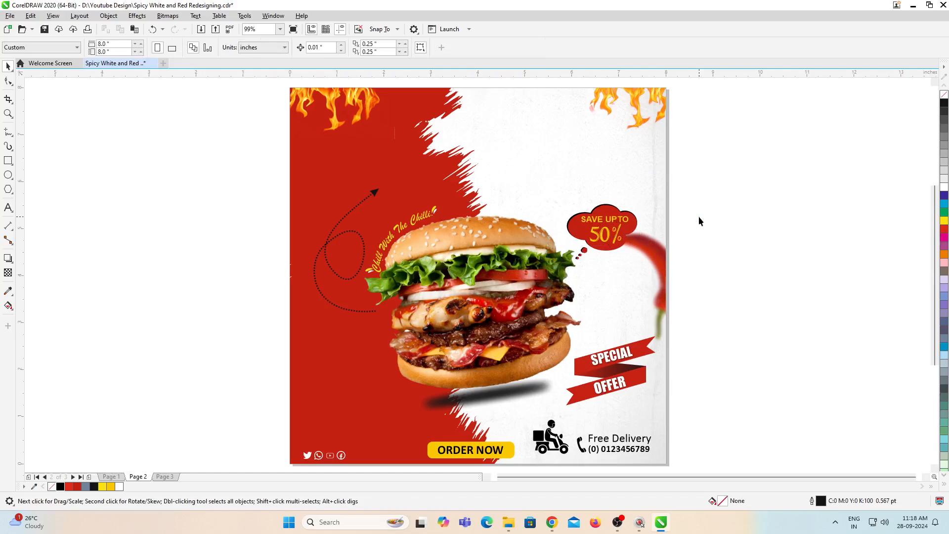
Step: Copy the "Very Spicy Burger" title objects from page 1 to page 2 and fill them all with black
{"action": "key", "text": "Page_Up"}
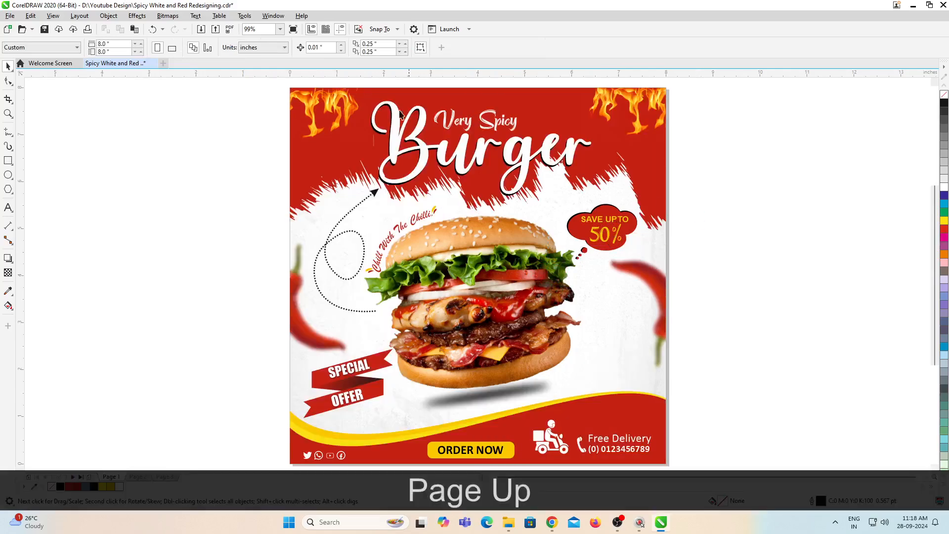
{"action": "left_click_drag", "start_coordinate": [353, 82], "coordinate": [624, 210]}
{"action": "key", "text": "ctrl+c"}
{"action": "key", "text": "Page_Down"}
{"action": "key", "text": "ctrl+v"}
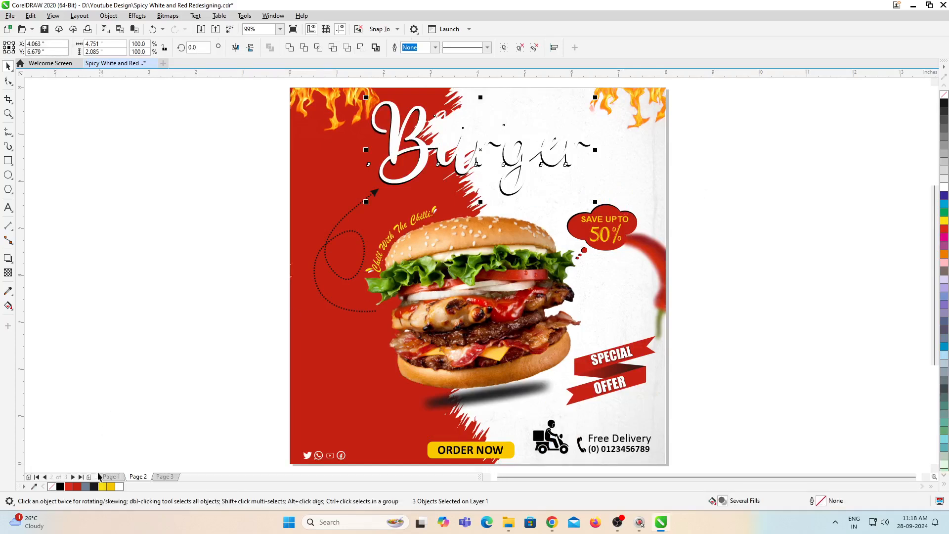
{"action": "left_click", "coordinate": [60, 486]}
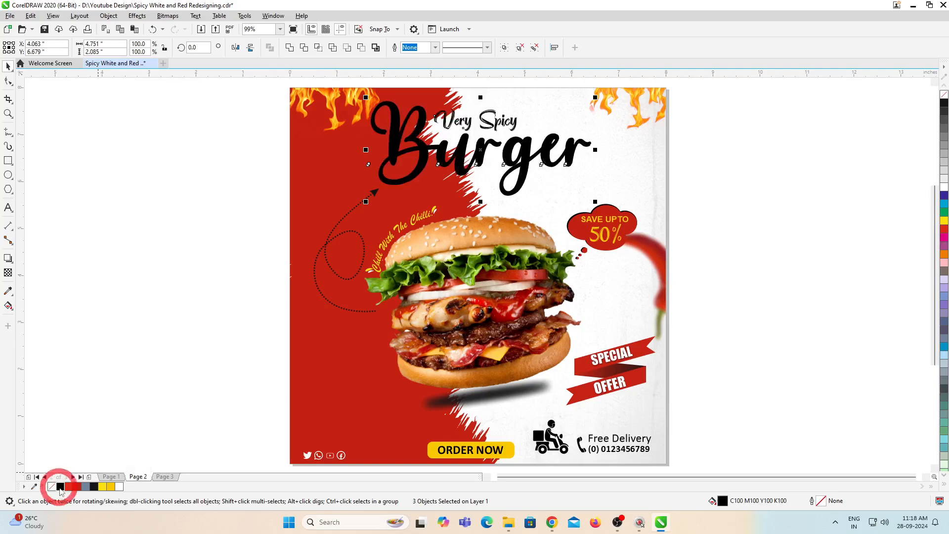
{"action": "left_click", "coordinate": [108, 360]}
Step: Fill the front "Burger" text with red, leaving its offset duplicate behind as a black shadow
{"action": "scroll", "coordinate": [406, 125], "scroll_direction": "up", "scroll_amount": 3}
{"action": "left_click", "coordinate": [428, 155]}
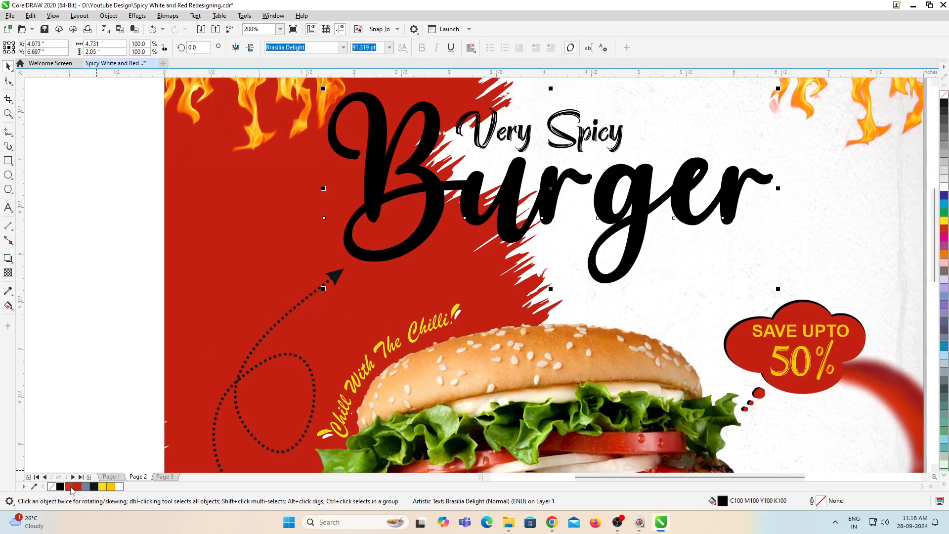
{"action": "left_click", "coordinate": [70, 487]}
{"action": "scroll", "coordinate": [290, 317], "scroll_direction": "down", "scroll_amount": 3}
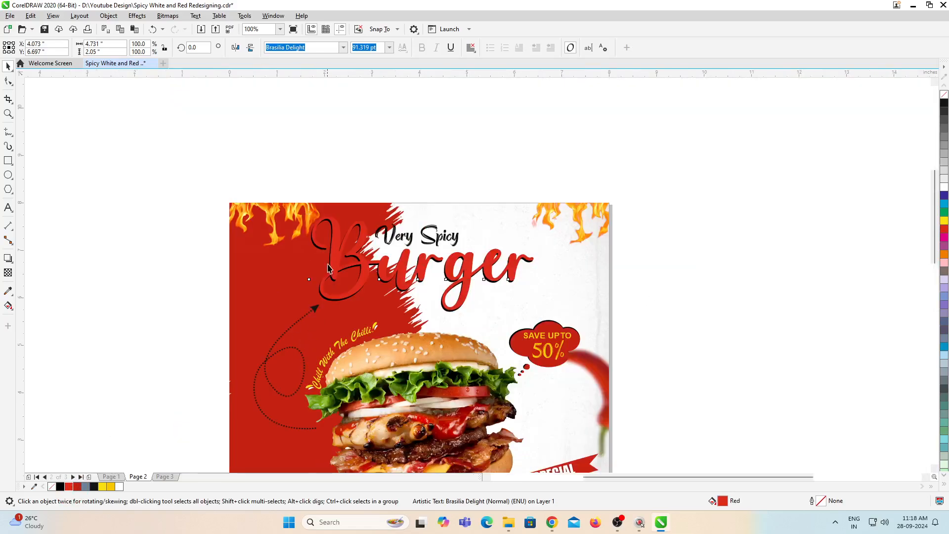
Step: Fill the "Very Spicy" lettering with dark red C3 M100 Y100 K15 and shift it slightly to the right above "Burger"
{"action": "scroll", "coordinate": [328, 268], "scroll_direction": "up", "scroll_amount": 3}
{"action": "left_click", "coordinate": [522, 212]}
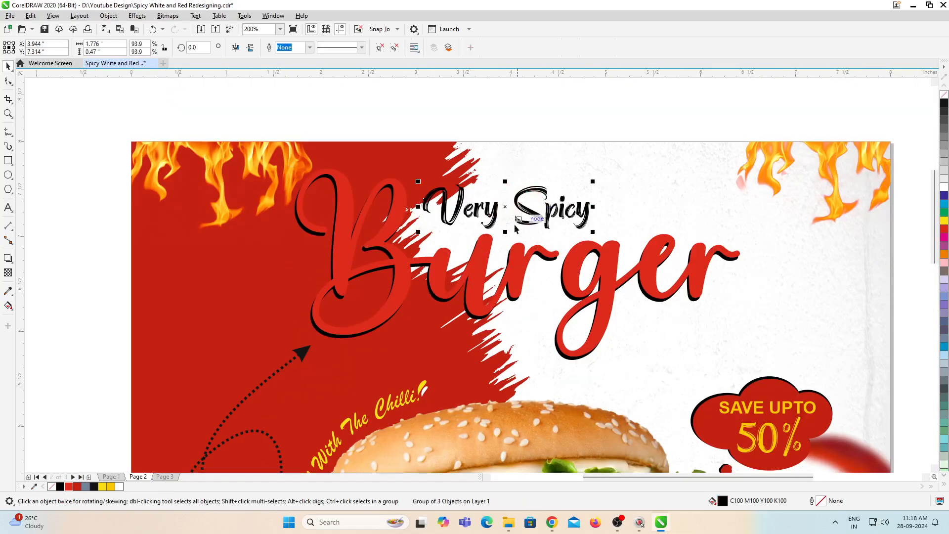
{"action": "left_click", "coordinate": [77, 487]}
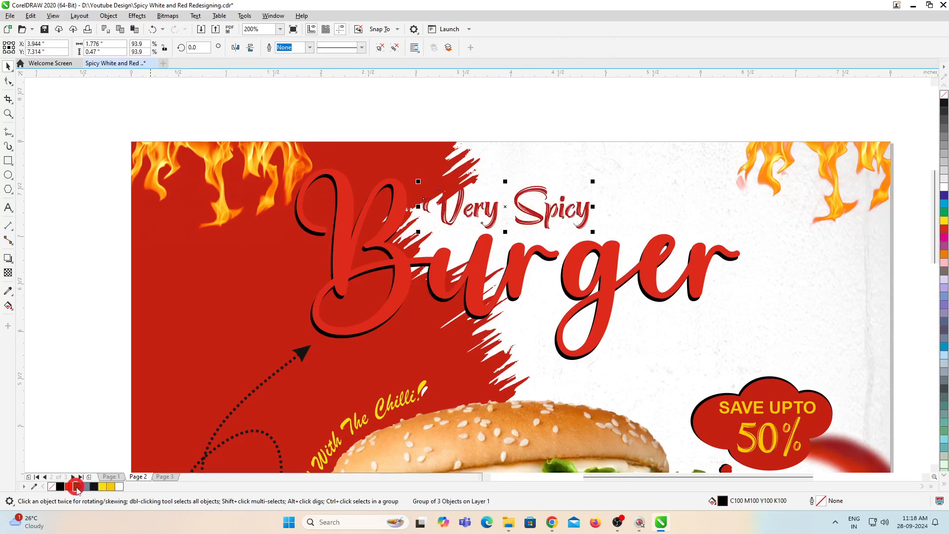
{"action": "left_click", "coordinate": [402, 288]}
Step: Move the whole title to the white upper-right area of the poster and scale it down to about 4.18 by 1.84 inches
{"action": "scroll", "coordinate": [445, 237], "scroll_direction": "down", "scroll_amount": 3}
{"action": "left_click_drag", "start_coordinate": [345, 173], "coordinate": [644, 307]}
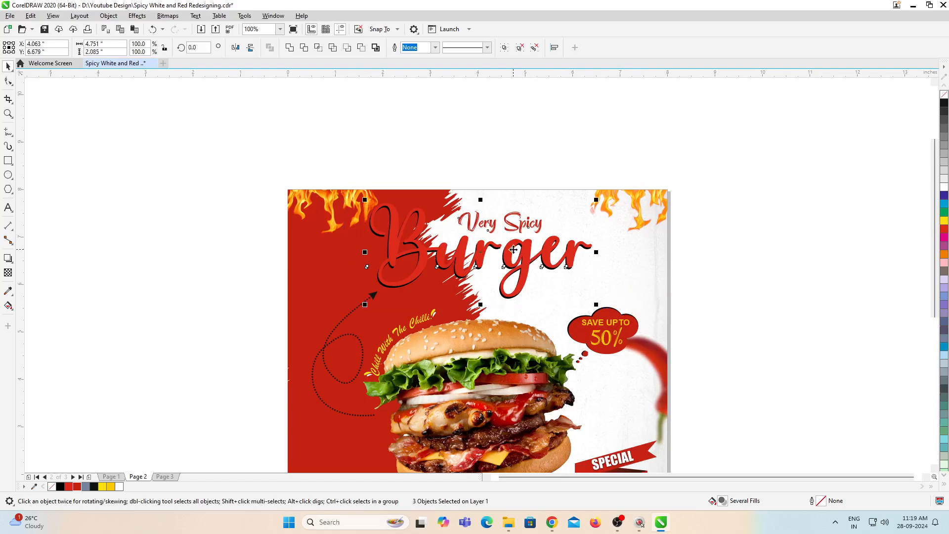
{"action": "left_click_drag", "start_coordinate": [512, 252], "coordinate": [603, 250]}
{"action": "left_click_drag", "start_coordinate": [688, 308], "coordinate": [660, 296]}
{"action": "scroll", "coordinate": [543, 250], "scroll_direction": "down", "scroll_amount": 2}
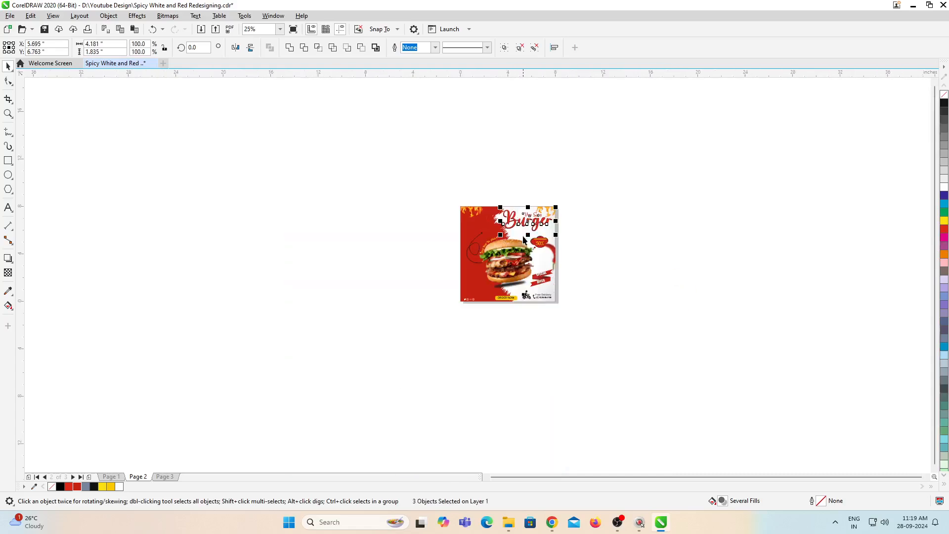
{"action": "scroll", "coordinate": [499, 236], "scroll_direction": "up", "scroll_amount": 1}
{"action": "scroll", "coordinate": [512, 242], "scroll_direction": "up", "scroll_amount": 2}
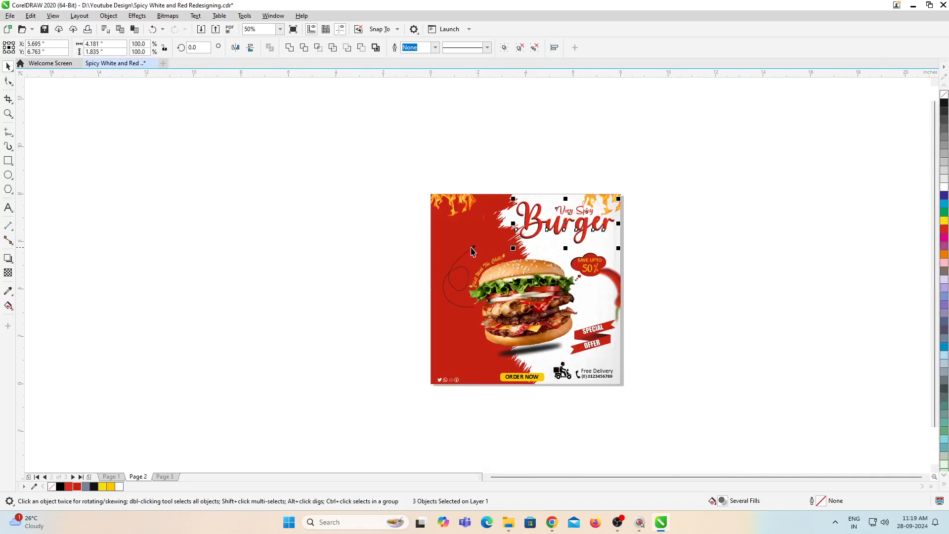
Step: Reshape the dotted arrow curve so its arrowhead reaches up to the "B" of the title and its loop bends smoothly
{"action": "left_click", "coordinate": [472, 251]}
{"action": "scroll", "coordinate": [472, 251], "scroll_direction": "up", "scroll_amount": 1}
{"action": "left_click", "coordinate": [8, 81]}
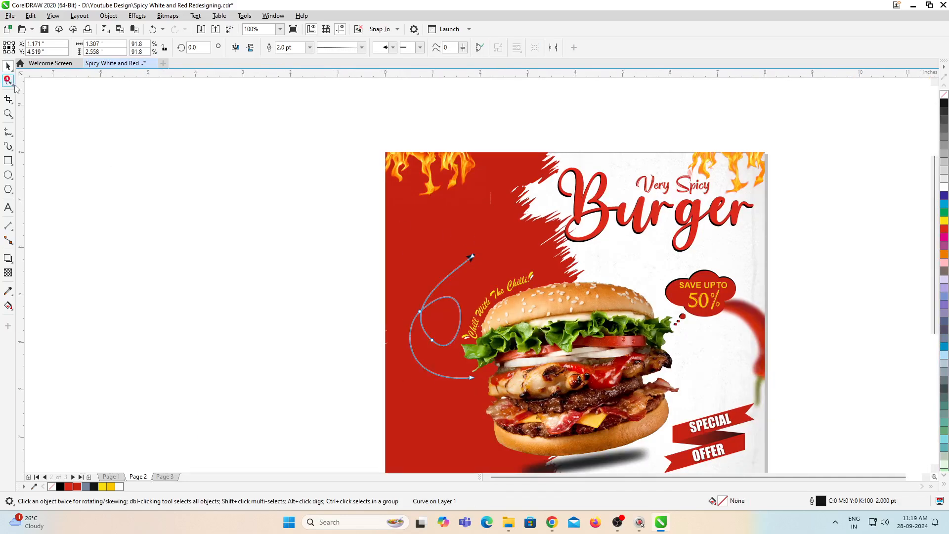
{"action": "left_click_drag", "start_coordinate": [473, 256], "coordinate": [459, 286]}
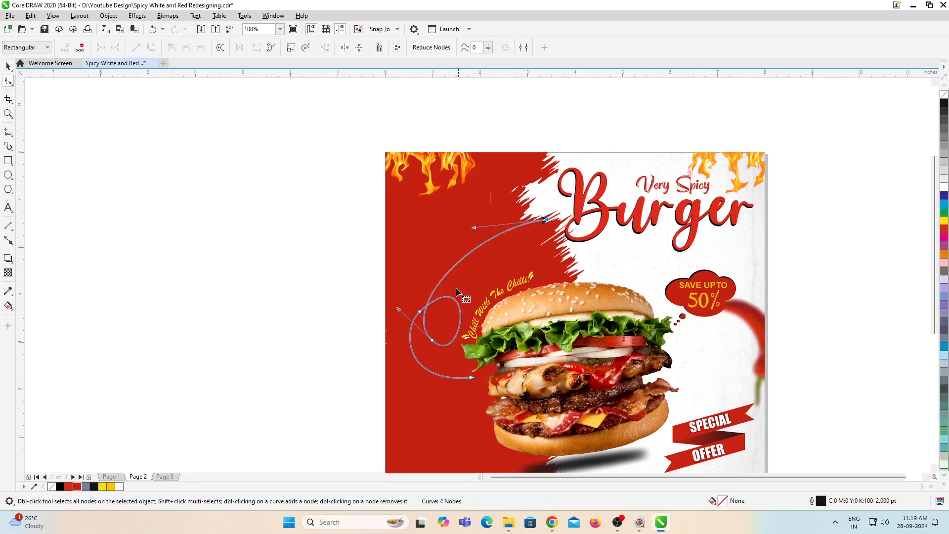
{"action": "left_click_drag", "start_coordinate": [398, 309], "coordinate": [395, 323]}
{"action": "scroll", "coordinate": [588, 227], "scroll_direction": "down", "scroll_amount": 2}
{"action": "key", "text": "ctrl+space"}
{"action": "left_click", "coordinate": [717, 278]}
{"action": "scroll", "coordinate": [563, 330], "scroll_direction": "up", "scroll_amount": 1}
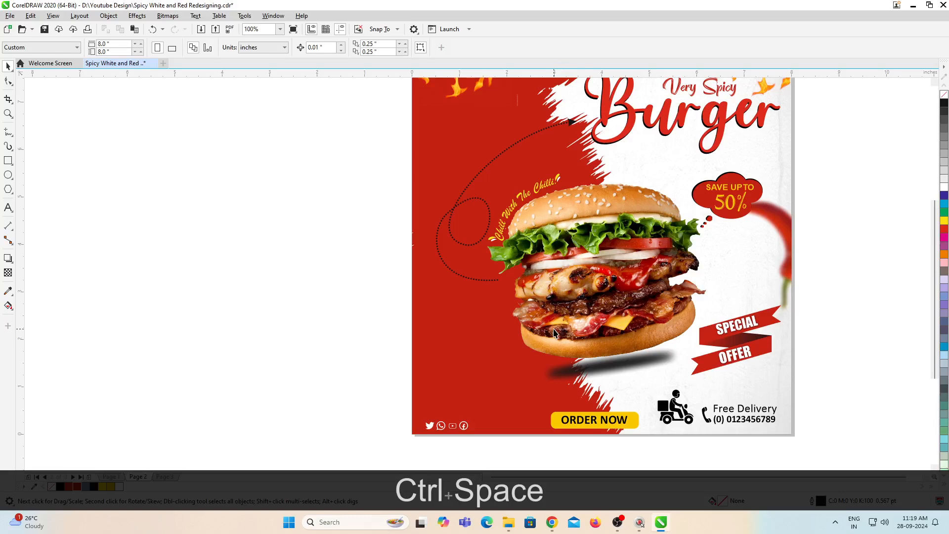
{"action": "scroll", "coordinate": [553, 339], "scroll_direction": "down", "scroll_amount": 1}
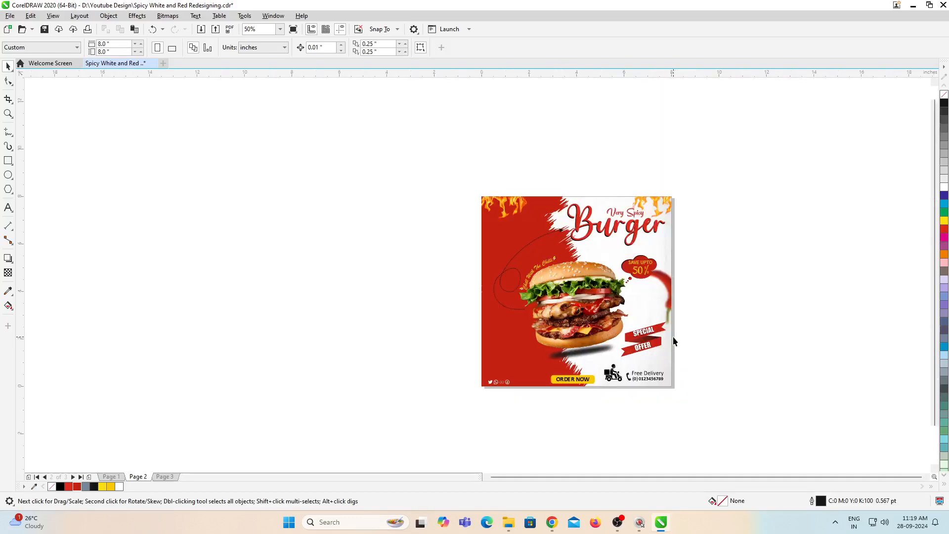
{"action": "key", "text": "F4"}
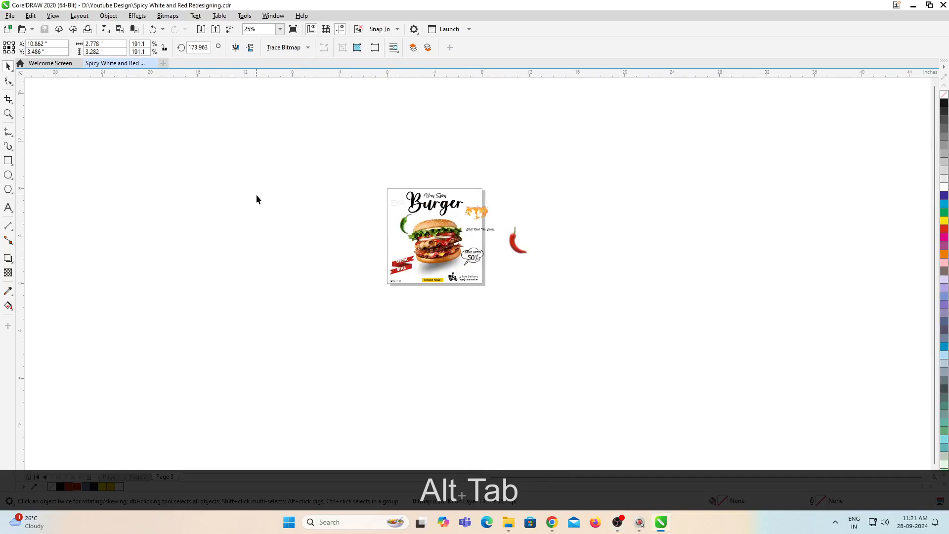
Step: Copy the green chilli image from page 3 to page 2
{"action": "scroll", "coordinate": [396, 239], "scroll_direction": "up", "scroll_amount": 1}
{"action": "left_click_drag", "start_coordinate": [478, 254], "coordinate": [478, 252]}
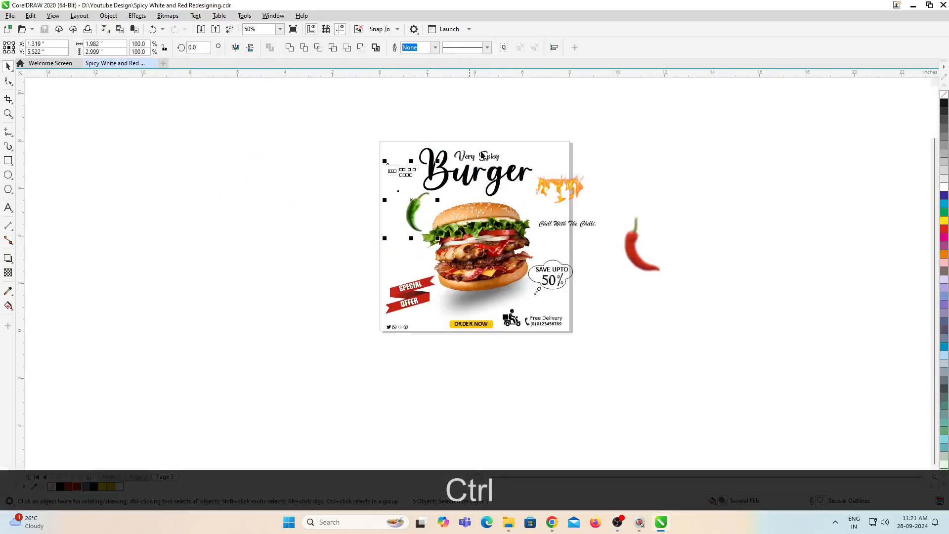
{"action": "left_click", "coordinate": [310, 226]}
{"action": "left_click", "coordinate": [415, 207]}
{"action": "key", "text": "ctrl+c"}
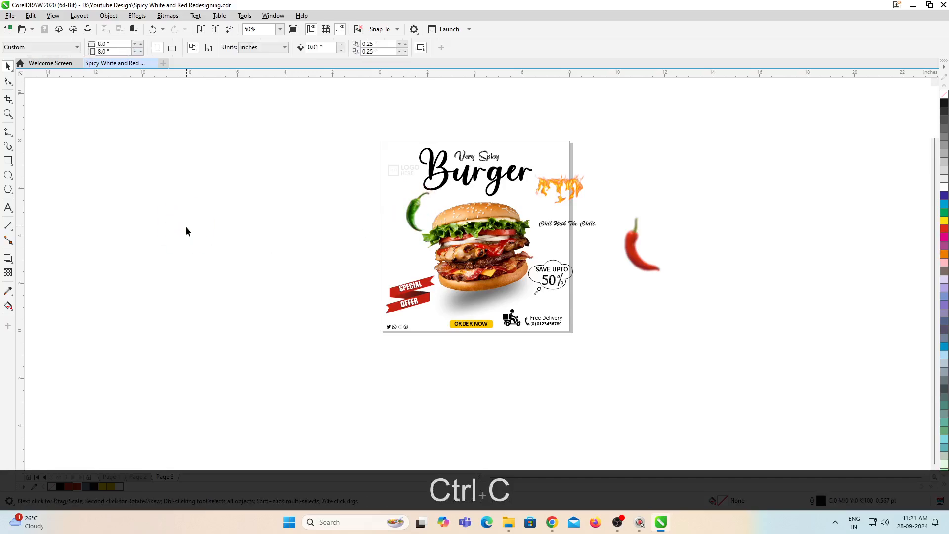
{"action": "key", "text": "Page_Up"}
{"action": "key", "text": "ctrl+v"}
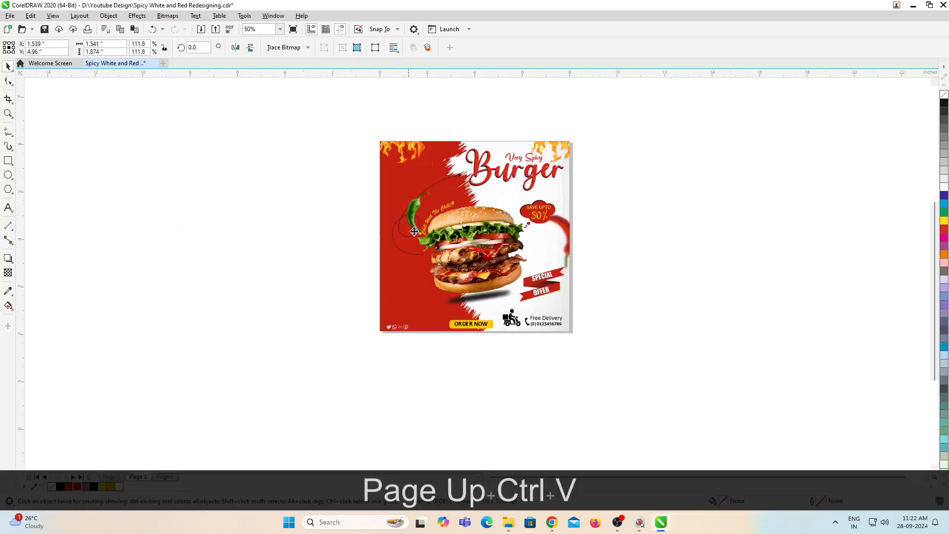
Step: Place the green chilli at the poster's lower-left edge, rotating it slightly and enlarging it
{"action": "scroll", "coordinate": [408, 232], "scroll_direction": "up", "scroll_amount": 2}
{"action": "left_click_drag", "start_coordinate": [417, 198], "coordinate": [394, 319]}
{"action": "left_click", "coordinate": [394, 318]}
{"action": "left_click_drag", "start_coordinate": [354, 286], "coordinate": [341, 281]}
{"action": "left_click", "coordinate": [394, 341]}
{"action": "left_click_drag", "start_coordinate": [346, 278], "coordinate": [325, 255]}
Step: Cut the green chilli, paste it inside page 2's background PowerClip and shift it slightly left over the poster's edge
{"action": "key", "text": "ctrl+x"}
{"action": "double_click", "coordinate": [412, 323]}
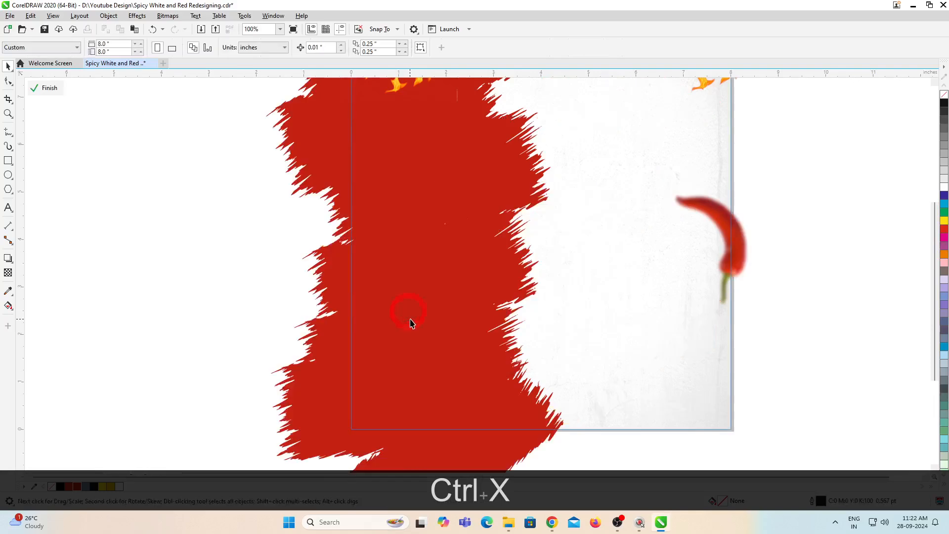
{"action": "key", "text": "ctrl+v"}
{"action": "left_click_drag", "start_coordinate": [372, 316], "coordinate": [359, 314]}
{"action": "left_click", "coordinate": [237, 283], "text": "ctrl"}
{"action": "scroll", "coordinate": [469, 303], "scroll_direction": "down", "scroll_amount": 1}
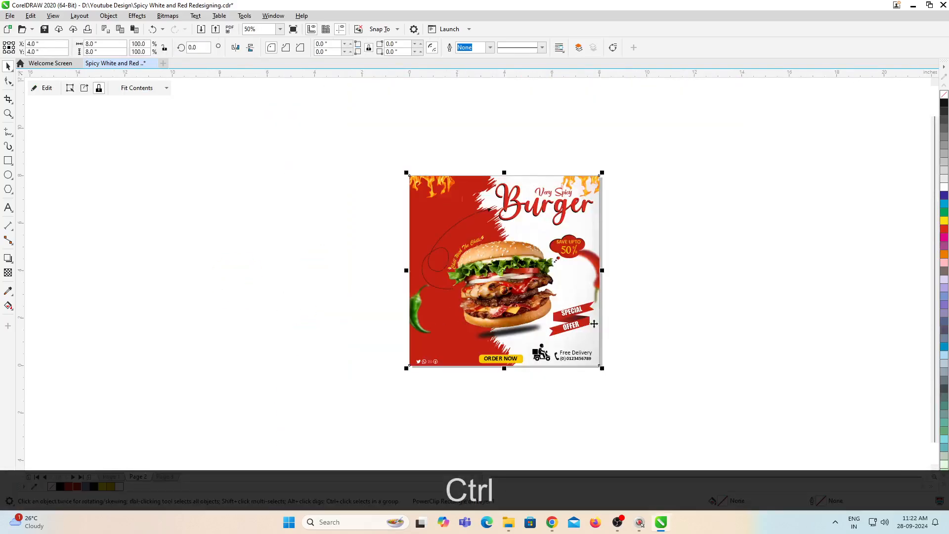
{"action": "left_click", "coordinate": [653, 299]}
{"action": "key", "text": "F4"}
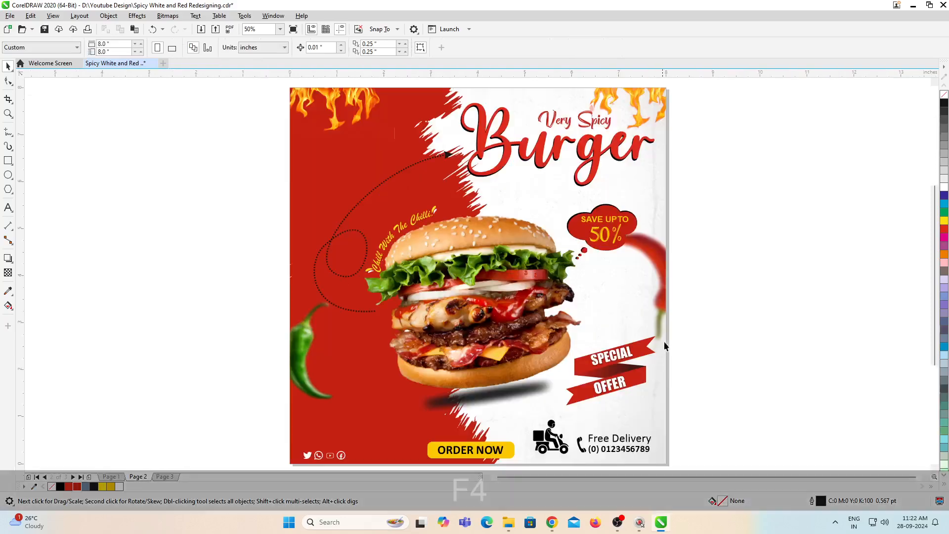
Step: Insert a new blank page after page 2
{"action": "scroll", "coordinate": [747, 277], "scroll_direction": "down", "scroll_amount": 1}
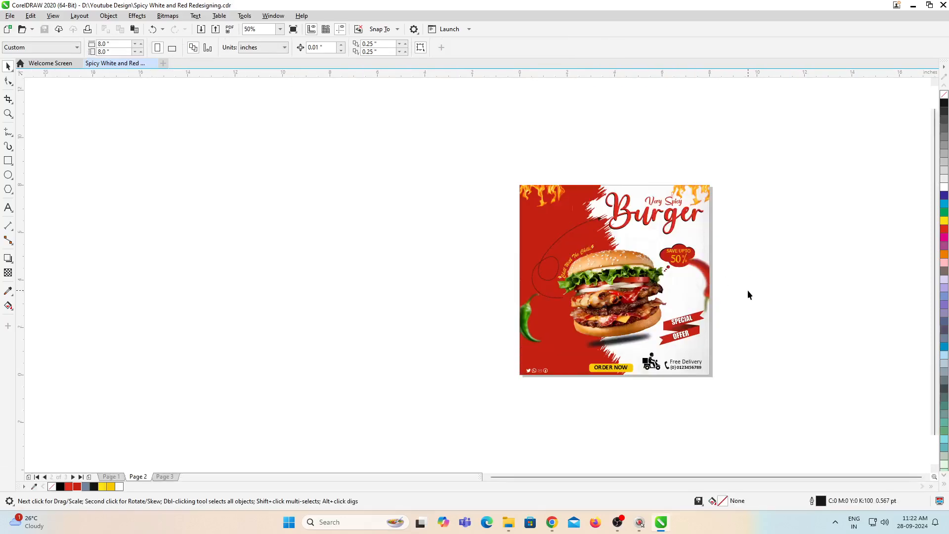
{"action": "right_click", "coordinate": [147, 479]}
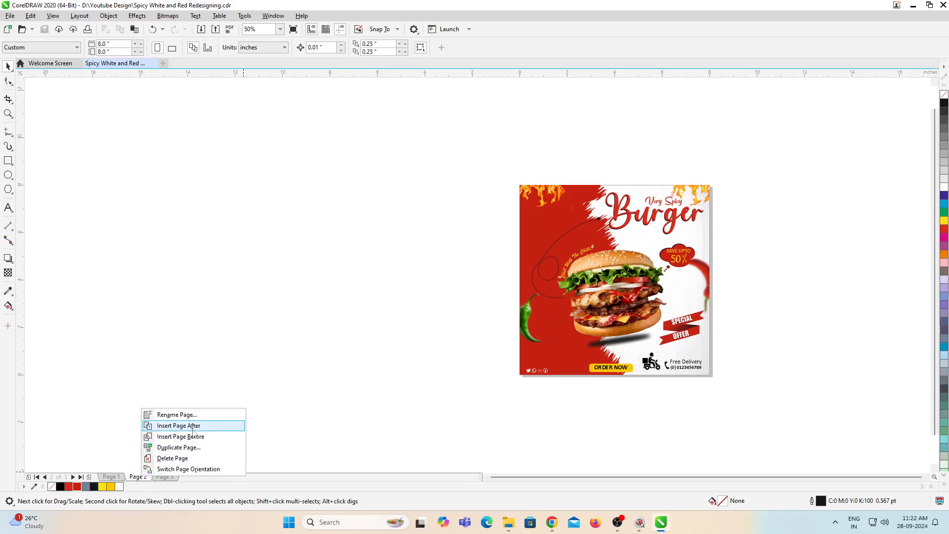
{"action": "left_click", "coordinate": [194, 428]}
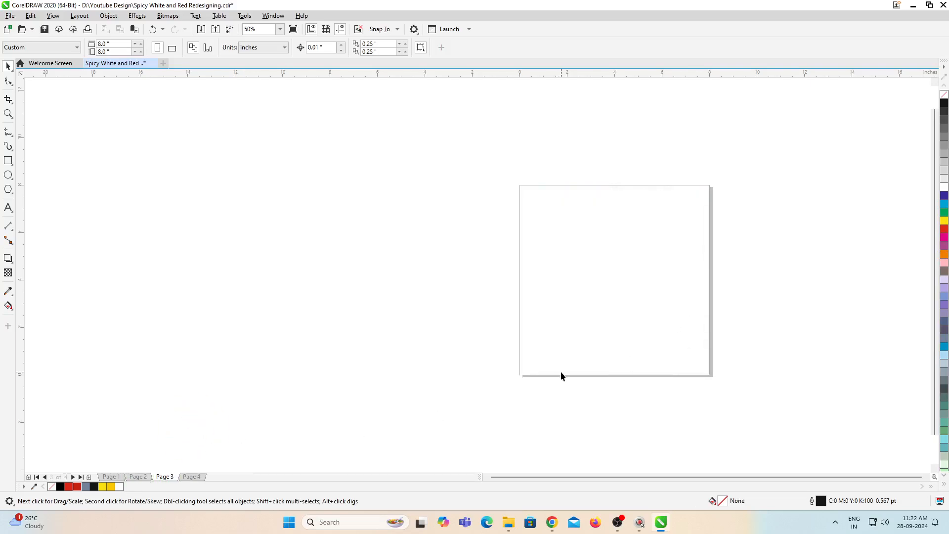
Step: Copy all of page 2's artwork onto the new page 3
{"action": "key", "text": "Page_Up"}
{"action": "key", "text": "ctrl+a"}
{"action": "key", "text": "ctrl+c"}
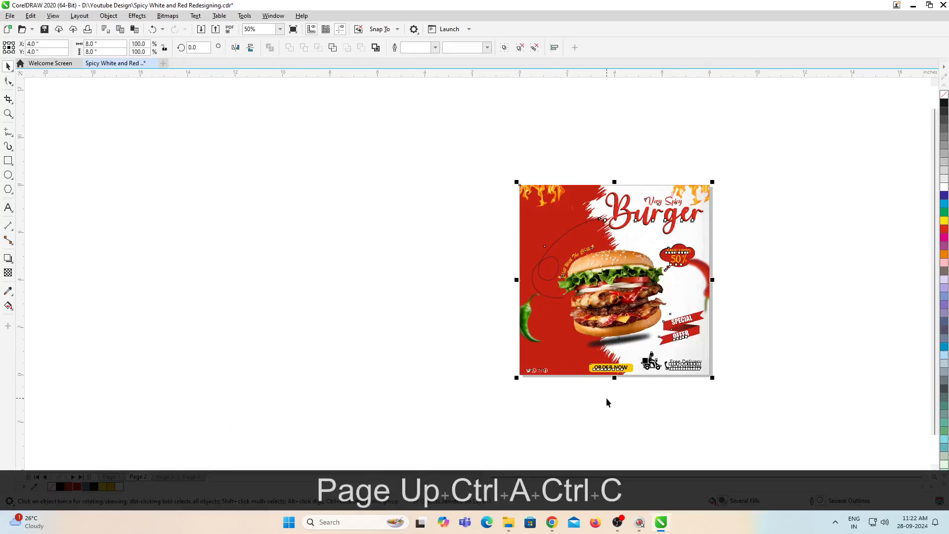
{"action": "key", "text": "F4"}
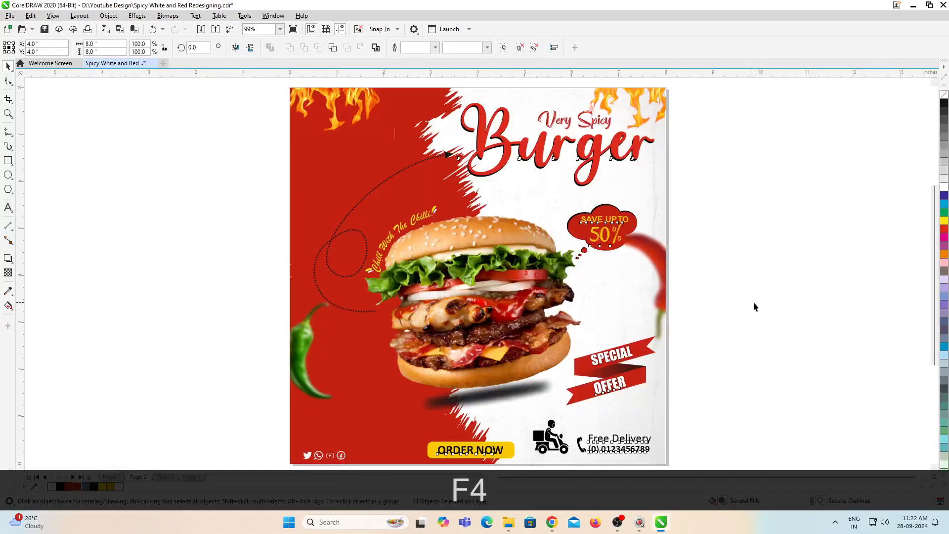
{"action": "left_click", "coordinate": [754, 307]}
{"action": "key", "text": "ctrl+a"}
{"action": "key", "text": "ctrl+c"}
{"action": "key", "text": "Page_Down"}
{"action": "key", "text": "ctrl+v"}
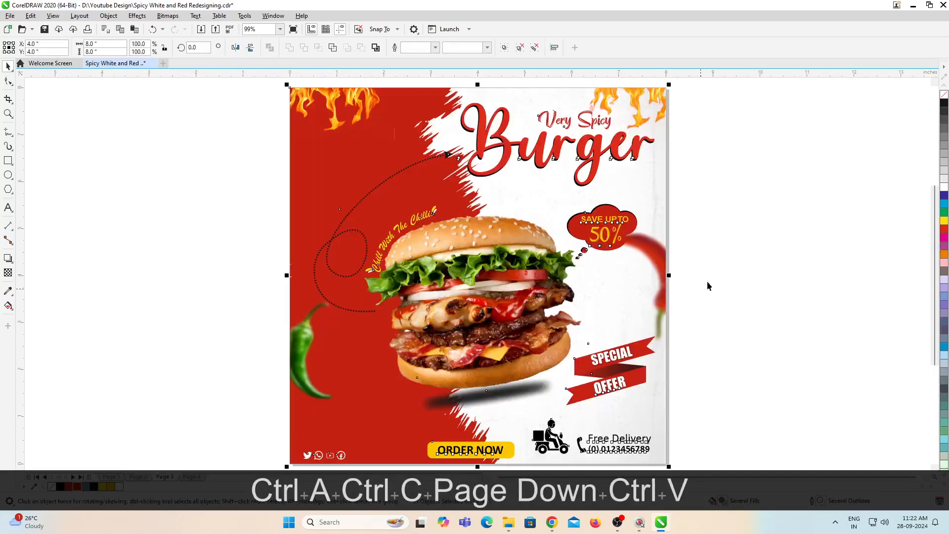
Step: Cut the title, dotted arrow, slogan, discount cloud, ribbon and burger image with its shadow from page 3
{"action": "left_click", "coordinate": [725, 257]}
{"action": "scroll", "coordinate": [600, 191], "scroll_direction": "down", "scroll_amount": 3}
{"action": "left_click_drag", "start_coordinate": [406, 135], "coordinate": [718, 305]}
{"action": "key", "text": "ctrl+x"}
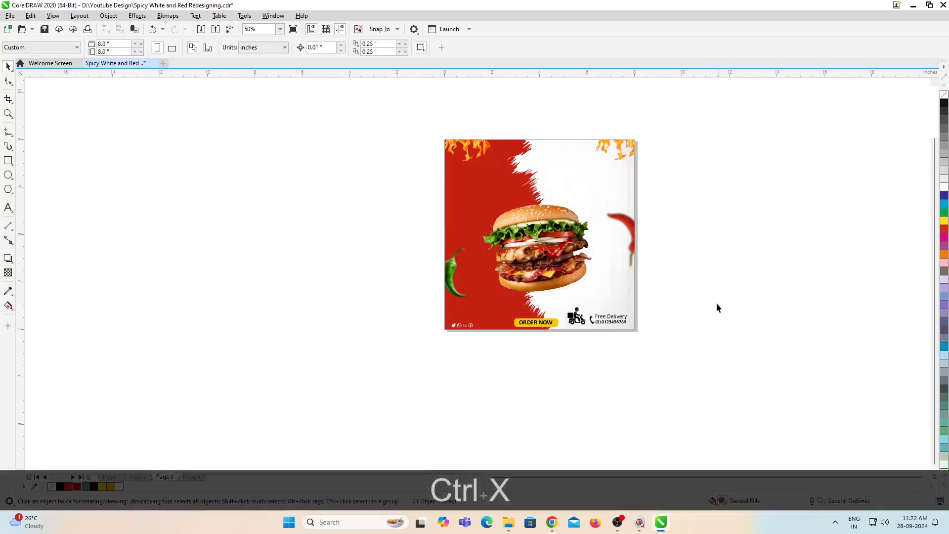
{"action": "left_click", "coordinate": [519, 250], "text": "ctrl"}
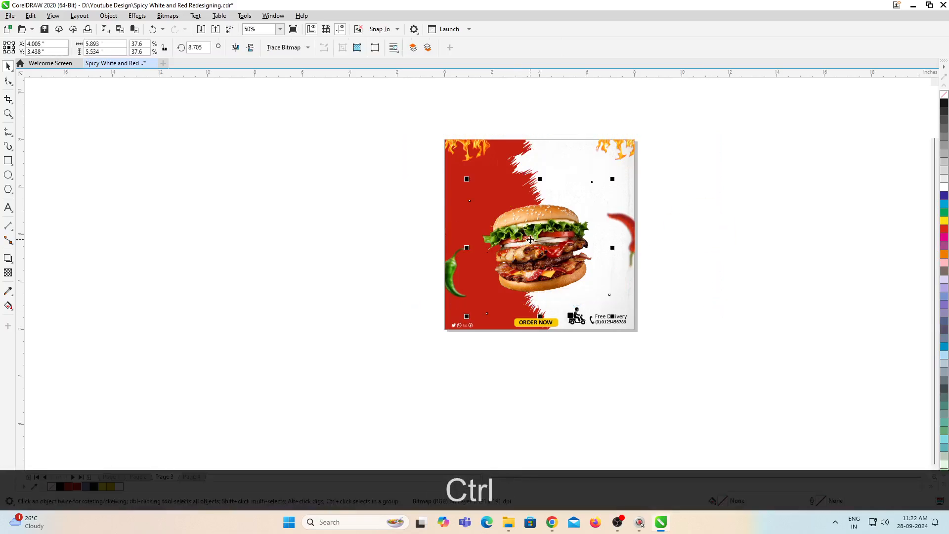
{"action": "key", "text": "ctrl+x"}
Step: Cut the Order Now button, delivery details and social icons from page 3, leaving only the background PowerClip
{"action": "left_click", "coordinate": [598, 233], "text": "ctrl"}
{"action": "left_click", "coordinate": [613, 213]}
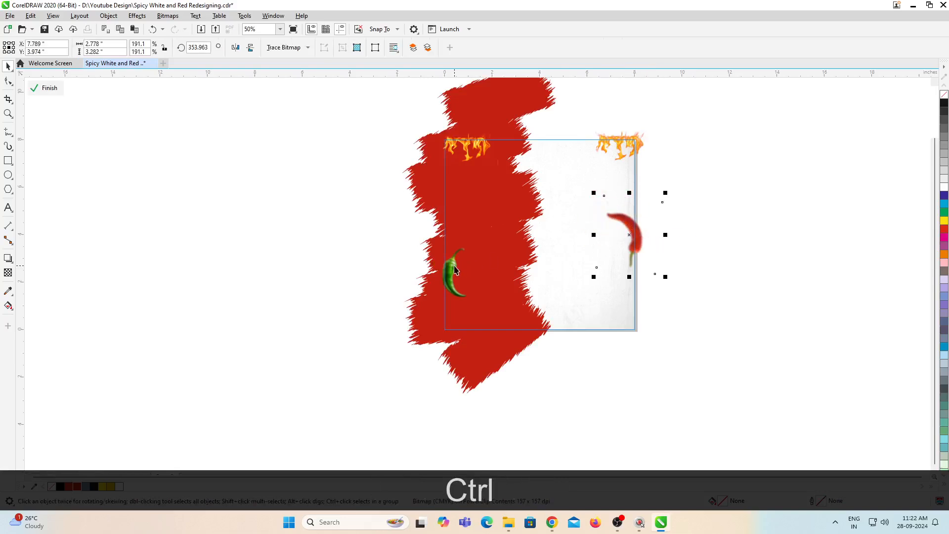
{"action": "left_click", "coordinate": [638, 410], "text": "ctrl"}
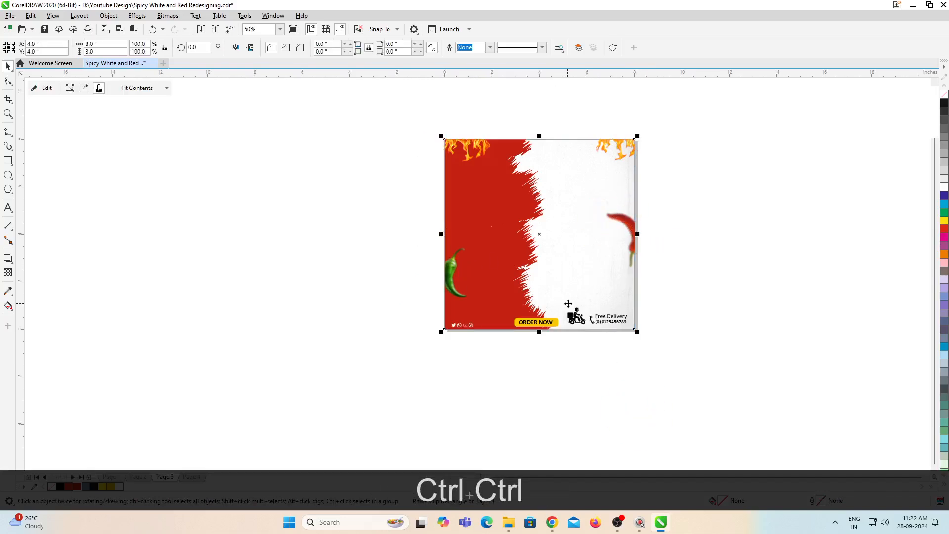
{"action": "left_click_drag", "start_coordinate": [692, 300], "coordinate": [400, 375]}
{"action": "key", "text": "ctrl+x"}
{"action": "scroll", "coordinate": [558, 148], "scroll_direction": "up", "scroll_amount": 1}
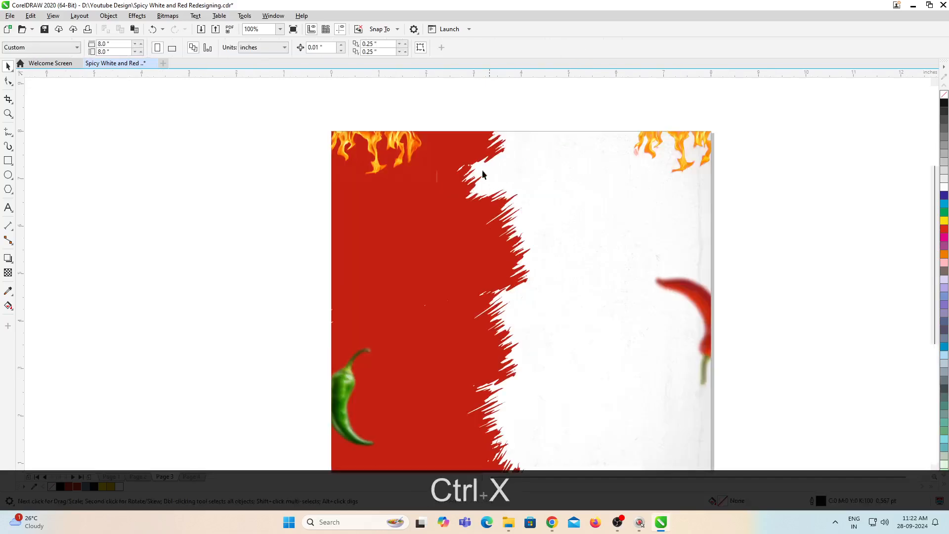
Step: Cut both flame images from page 3's background PowerClip and leave the PowerClip contents
{"action": "left_click", "coordinate": [676, 194], "text": "ctrl"}
{"action": "left_click", "coordinate": [677, 194], "text": "ctrl"}
{"action": "left_click", "coordinate": [678, 131], "text": "ctrl"}
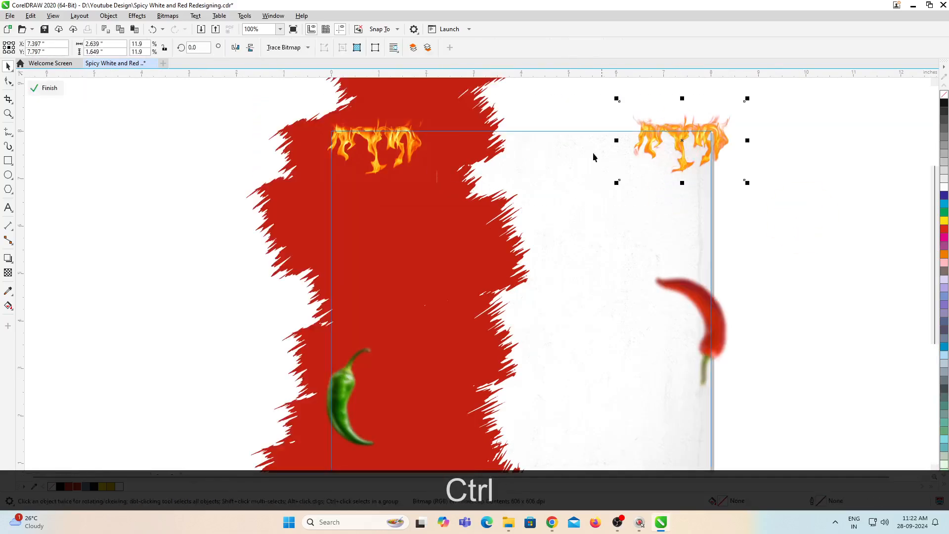
{"action": "key", "text": "ctrl+x"}
{"action": "left_click", "coordinate": [382, 139]}
{"action": "key", "text": "ctrl+x"}
{"action": "left_click", "coordinate": [811, 224], "text": "ctrl"}
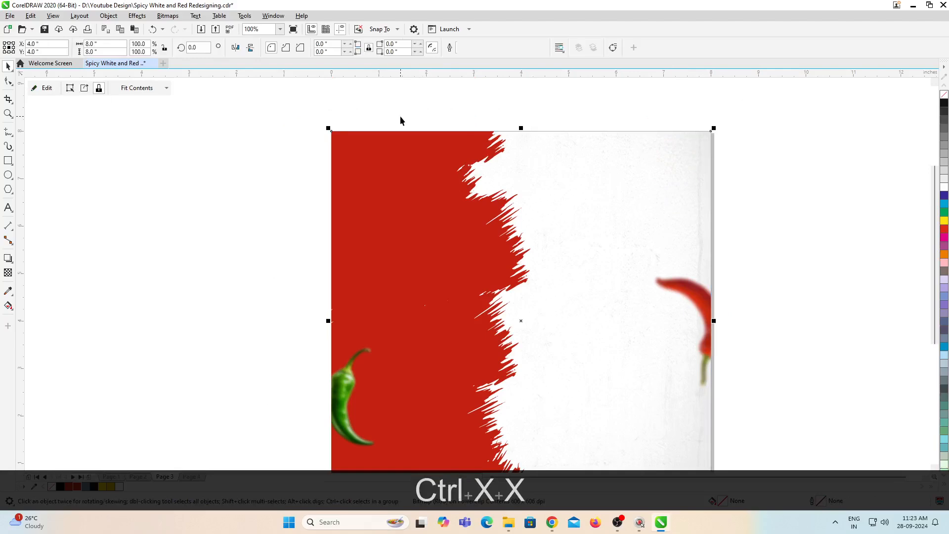
Step: Rotate the vertical red brush shape inside the page 3 background PowerClip and move it across the upper part of the poster
{"action": "scroll", "coordinate": [405, 148], "scroll_direction": "up", "scroll_amount": 1}
{"action": "left_click", "coordinate": [454, 157], "text": "ctrl"}
{"action": "left_click", "coordinate": [454, 155], "text": "ctrl"}
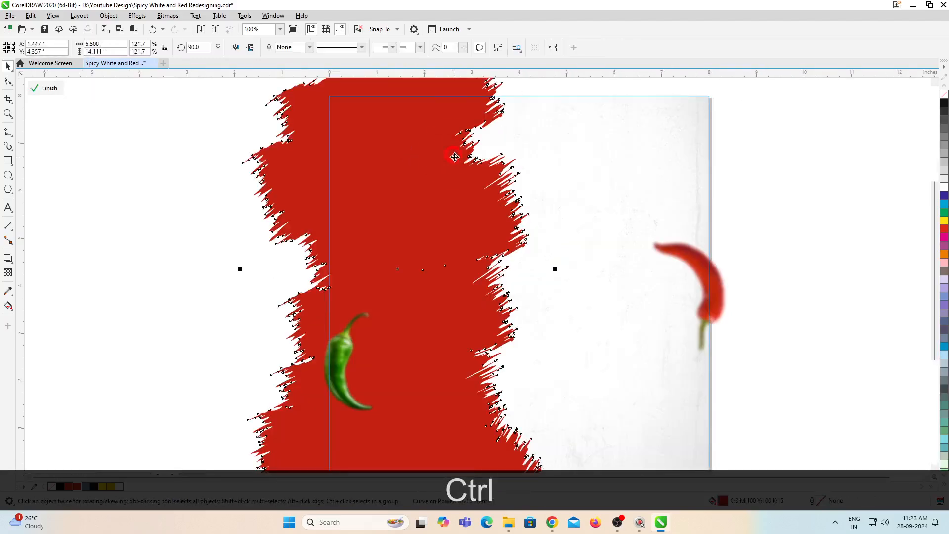
{"action": "scroll", "coordinate": [483, 192], "scroll_direction": "down", "scroll_amount": 2}
{"action": "scroll", "coordinate": [479, 189], "scroll_direction": "up", "scroll_amount": 1}
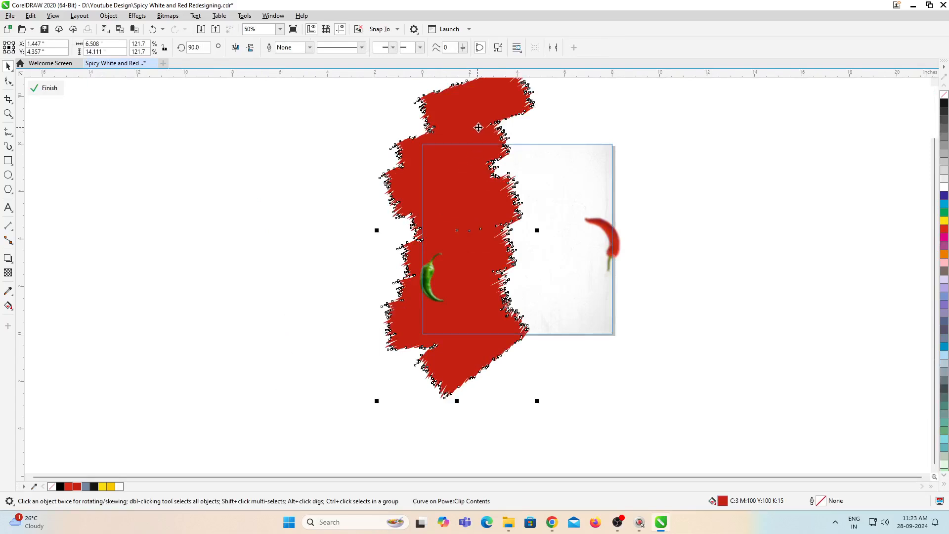
{"action": "left_click", "coordinate": [514, 99]}
{"action": "scroll", "coordinate": [514, 103], "scroll_direction": "down", "scroll_amount": 1}
{"action": "scroll", "coordinate": [514, 120], "scroll_direction": "up", "scroll_amount": 1}
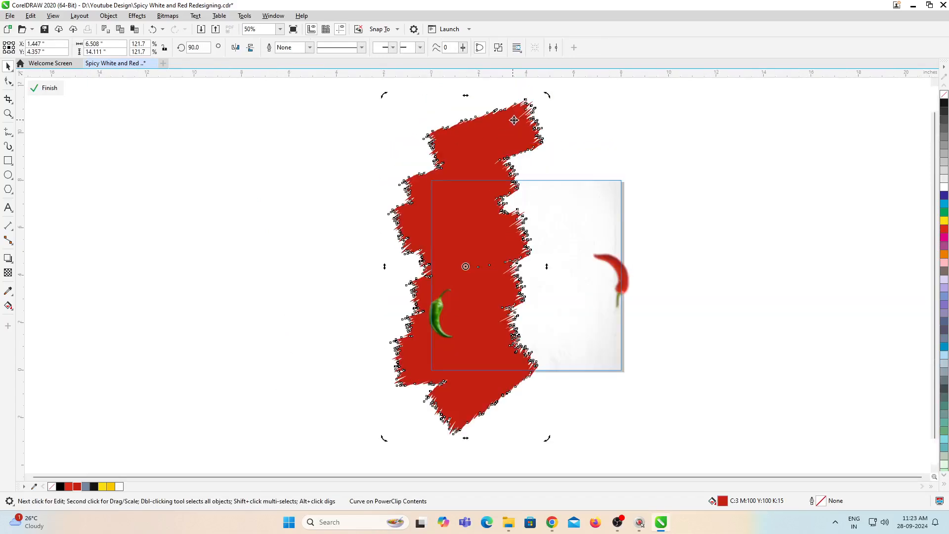
{"action": "left_click", "coordinate": [552, 99]}
{"action": "left_click_drag", "start_coordinate": [613, 150], "coordinate": [613, 151]}
{"action": "left_click", "coordinate": [517, 131]}
{"action": "left_click", "coordinate": [516, 131]}
{"action": "left_click_drag", "start_coordinate": [550, 97], "coordinate": [660, 197]}
{"action": "left_click_drag", "start_coordinate": [516, 224], "coordinate": [526, 159]}
{"action": "left_click", "coordinate": [565, 118]}
Step: Refine the red brush shape's rotation to about 15.4° and position it diagonally along the poster's top edge
{"action": "scroll", "coordinate": [645, 157], "scroll_direction": "down", "scroll_amount": 2}
{"action": "scroll", "coordinate": [643, 157], "scroll_direction": "up", "scroll_amount": 2}
{"action": "left_click_drag", "start_coordinate": [653, 120], "coordinate": [688, 200]}
{"action": "mouse_move", "coordinate": [580, 213]}
{"action": "left_mouse_down"}
{"action": "mouse_move", "coordinate": [581, 193]}
{"action": "mouse_move", "coordinate": [593, 200]}
{"action": "left_mouse_up"}
{"action": "left_click", "coordinate": [433, 213]}
{"action": "left_click_drag", "start_coordinate": [687, 129], "coordinate": [706, 149]}
{"action": "left_click_drag", "start_coordinate": [598, 178], "coordinate": [594, 172]}
{"action": "left_click", "coordinate": [592, 175]}
{"action": "left_click", "coordinate": [571, 200]}
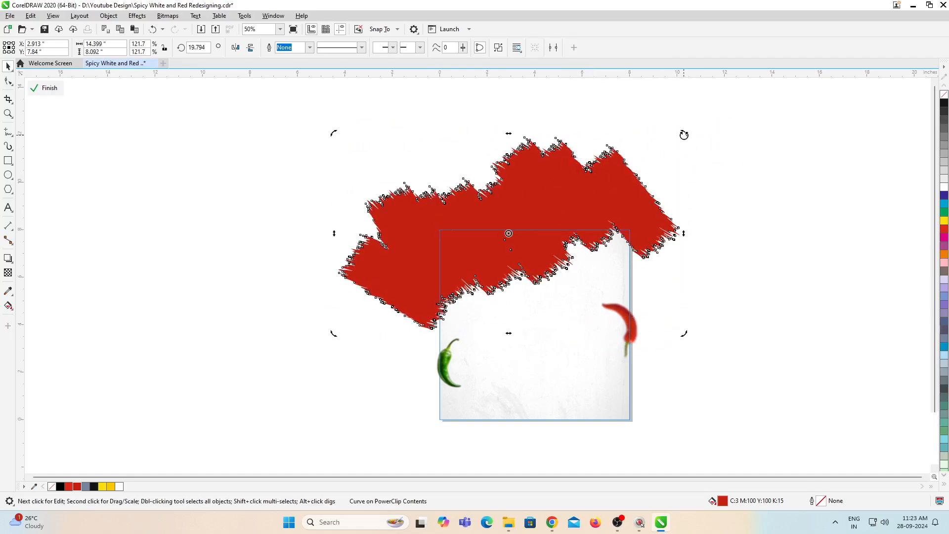
{"action": "left_click_drag", "start_coordinate": [684, 135], "coordinate": [691, 149]}
{"action": "left_click", "coordinate": [553, 197]}
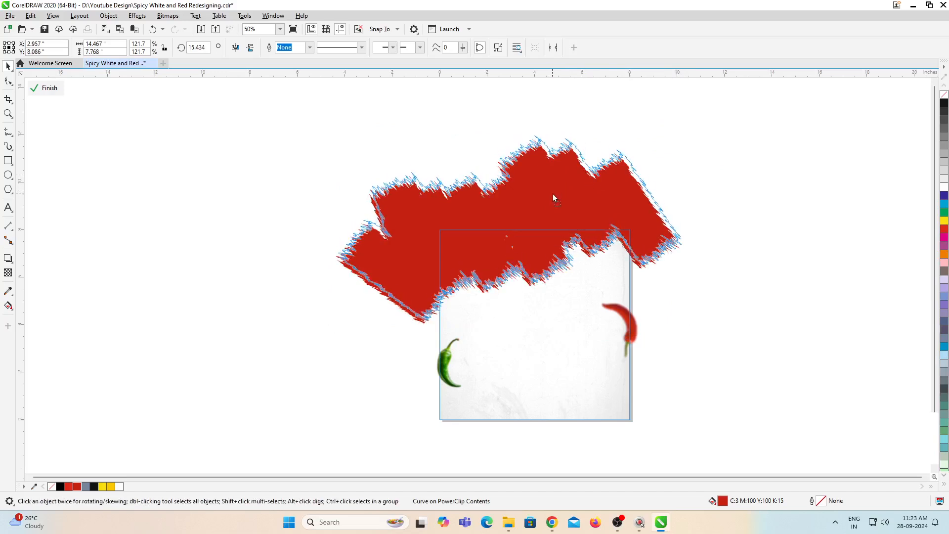
{"action": "left_click", "coordinate": [554, 195]}
{"action": "left_click", "coordinate": [708, 261]}
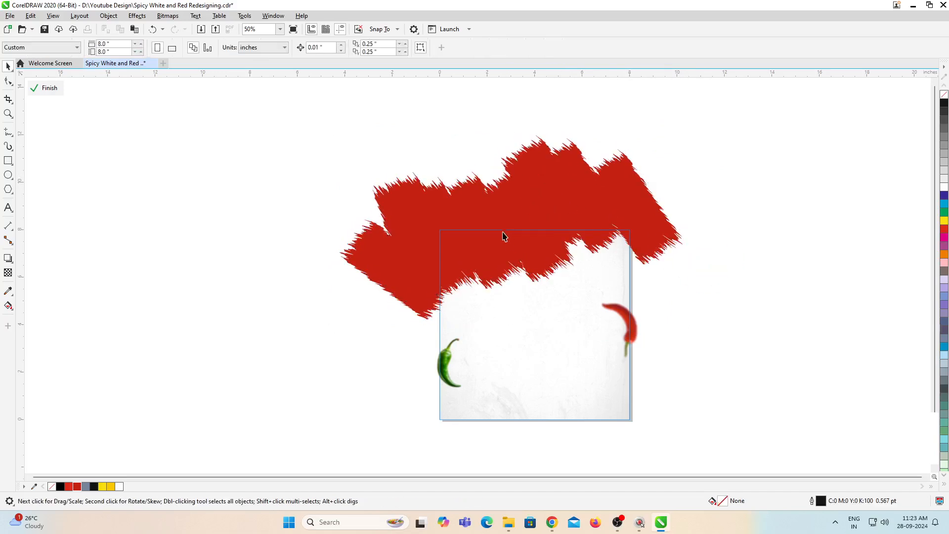
Step: Duplicate the red brush shape, place the copy along the poster's bottom edge and lower-right corner, and finish editing the PowerClip
{"action": "left_click", "coordinate": [542, 196], "text": "ctrl"}
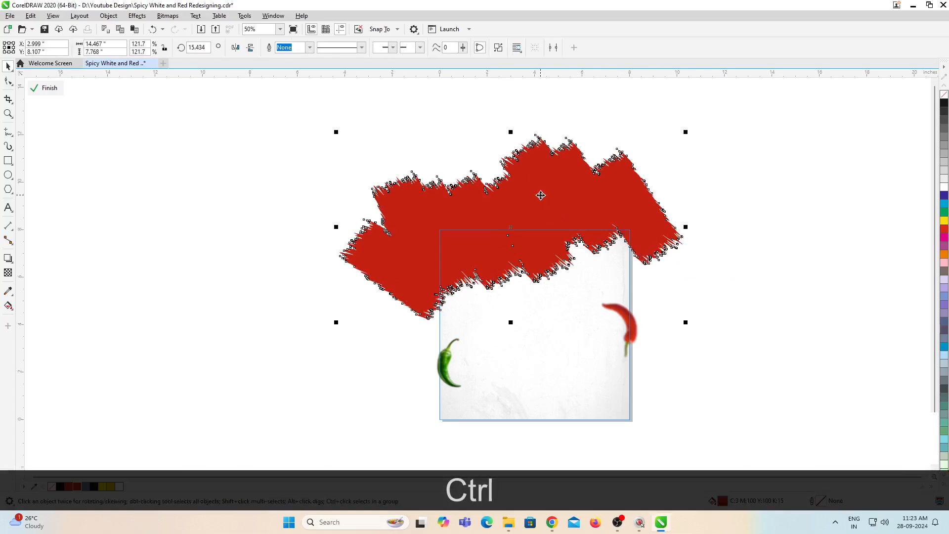
{"action": "key", "text": "KP_Add"}
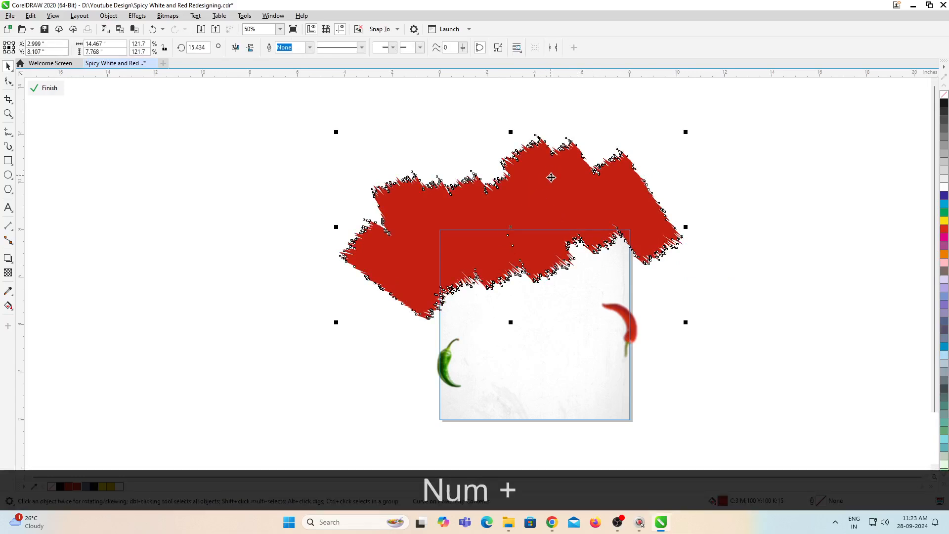
{"action": "scroll", "coordinate": [552, 172], "scroll_direction": "down", "scroll_amount": 1}
{"action": "left_click_drag", "start_coordinate": [553, 186], "coordinate": [583, 307]}
{"action": "left_click", "coordinate": [673, 298], "text": "ctrl"}
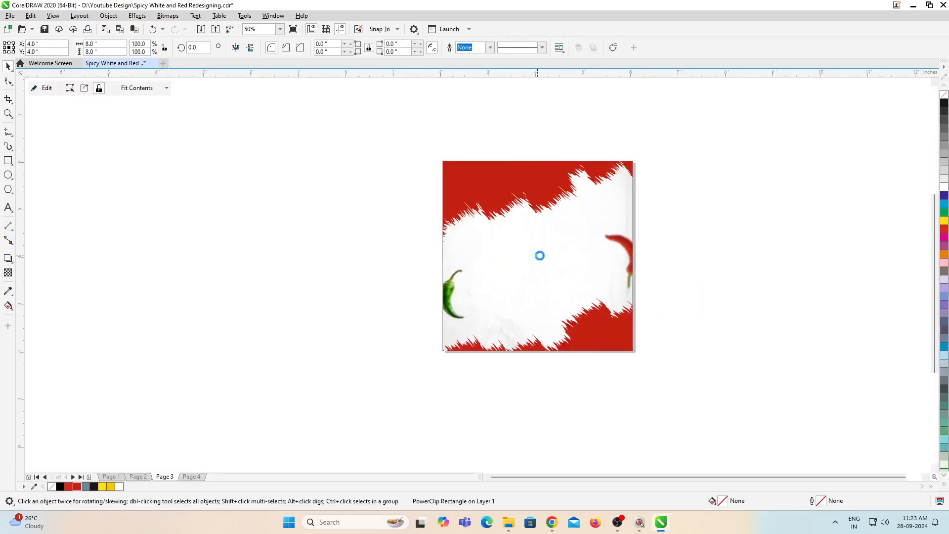
{"action": "scroll", "coordinate": [542, 252], "scroll_direction": "up", "scroll_amount": 1}
{"action": "scroll", "coordinate": [566, 272], "scroll_direction": "down", "scroll_amount": 1}
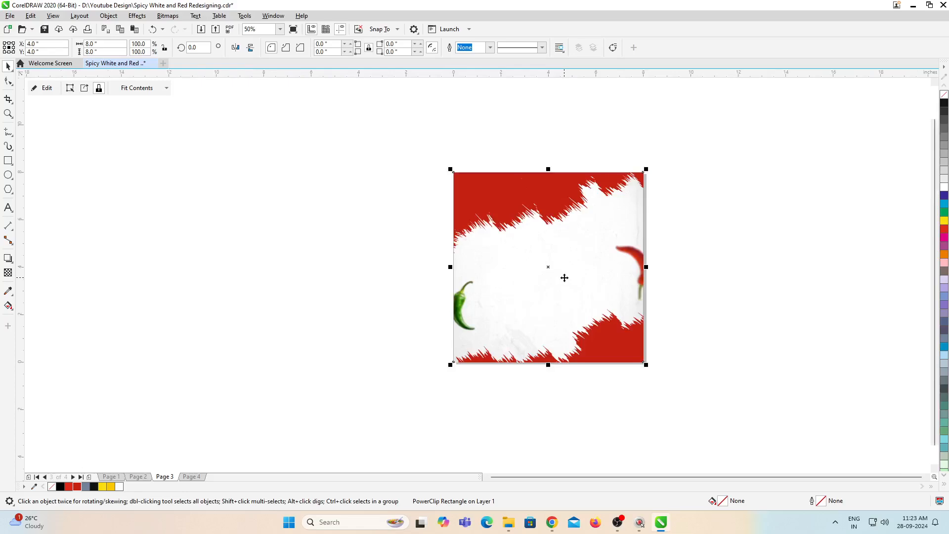
{"action": "key", "text": "F4"}
{"action": "left_click", "coordinate": [716, 281]}
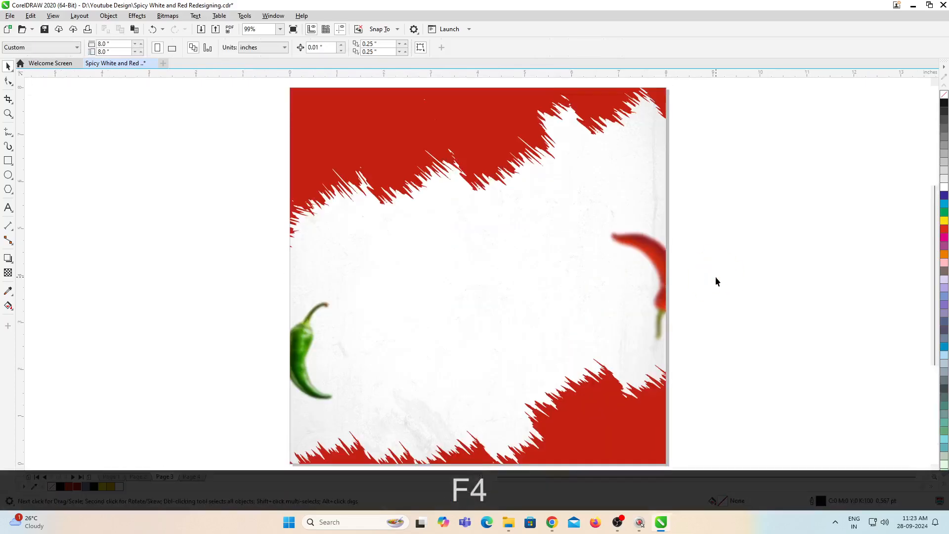
Step: Copy page 2's title, arrow, slogan, discount cloud, ribbon, burger, order button, delivery details and social icons onto page 3
{"action": "key", "text": "Page_Up"}
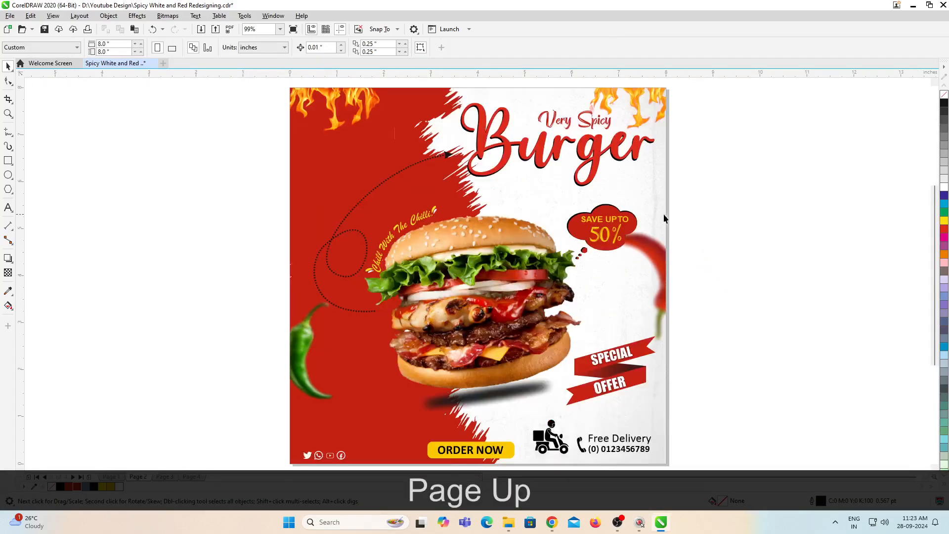
{"action": "scroll", "coordinate": [613, 237], "scroll_direction": "down", "scroll_amount": 2}
{"action": "scroll", "coordinate": [572, 214], "scroll_direction": "up", "scroll_amount": 2}
{"action": "left_click_drag", "start_coordinate": [772, 179], "coordinate": [452, 333]}
{"action": "scroll", "coordinate": [652, 275], "scroll_direction": "down", "scroll_amount": 1}
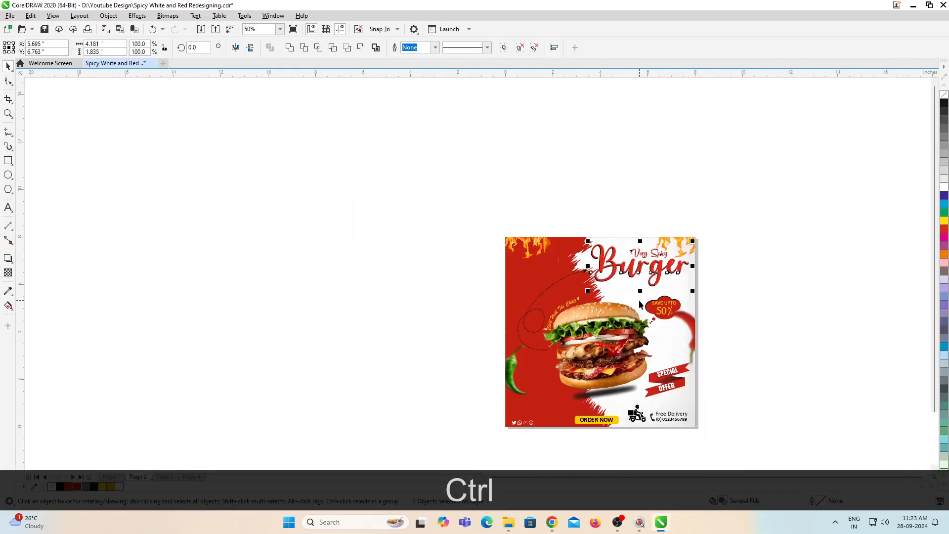
{"action": "key", "text": "ctrl+c"}
{"action": "left_click_drag", "start_coordinate": [437, 219], "coordinate": [772, 407]}
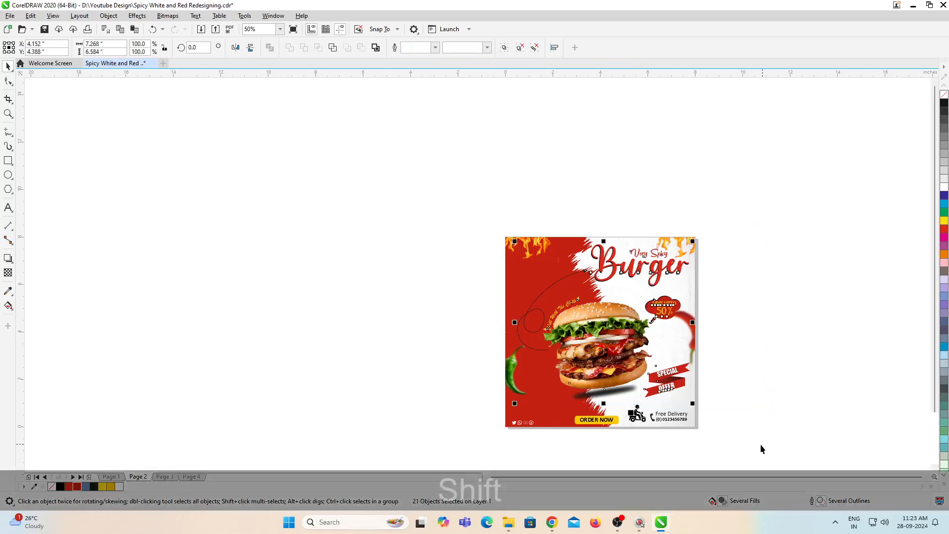
{"action": "left_click_drag", "start_coordinate": [752, 445], "coordinate": [417, 241]}
{"action": "key", "text": "ctrl+c"}
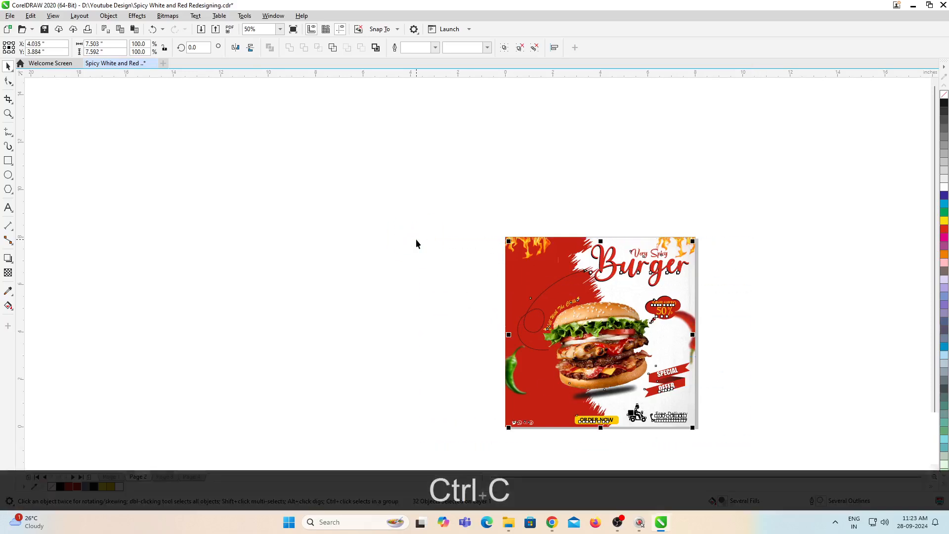
{"action": "key", "text": "Page_Down"}
{"action": "key", "text": "ctrl+v"}
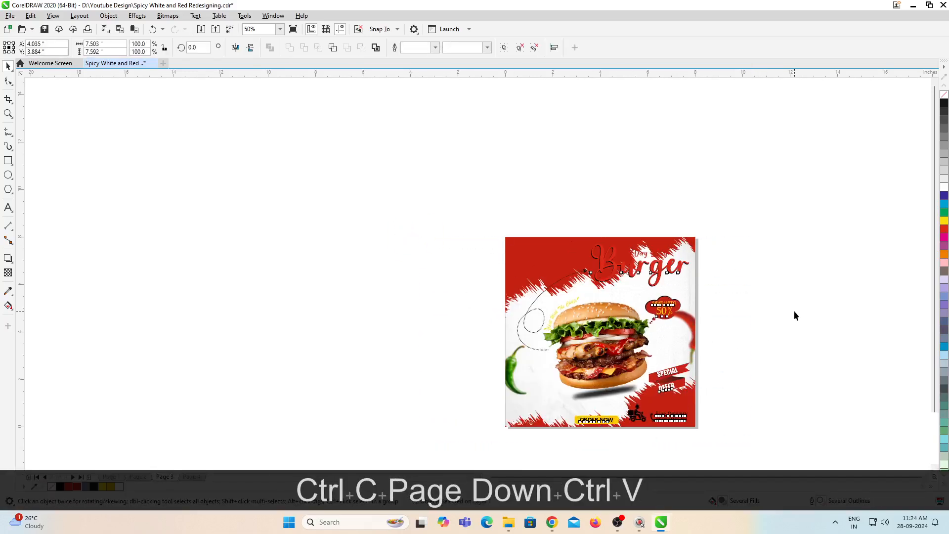
Step: Move the Very Spicy Burger title onto the red brush area in page 3's upper-left corner
{"action": "left_click", "coordinate": [794, 315]}
{"action": "scroll", "coordinate": [615, 262], "scroll_direction": "up", "scroll_amount": 2}
{"action": "left_click_drag", "start_coordinate": [793, 318], "coordinate": [786, 318]}
{"action": "left_click_drag", "start_coordinate": [705, 274], "coordinate": [539, 262]}
{"action": "left_click_drag", "start_coordinate": [602, 306], "coordinate": [565, 289]}
{"action": "left_click_drag", "start_coordinate": [529, 251], "coordinate": [532, 250]}
{"action": "left_click", "coordinate": [512, 180]}
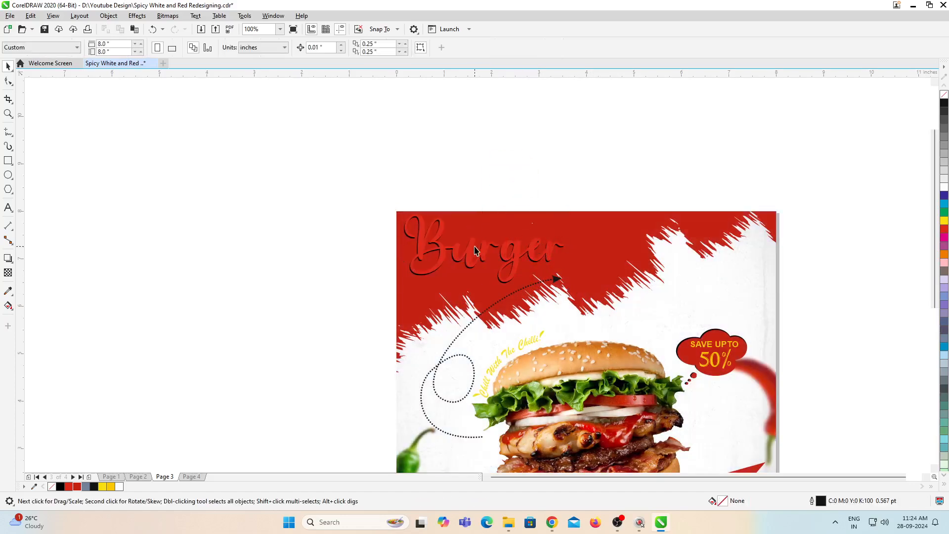
Step: Recolour the Burger and Very Spicy title text yellow
{"action": "left_click", "coordinate": [474, 245]}
{"action": "left_click", "coordinate": [111, 487]}
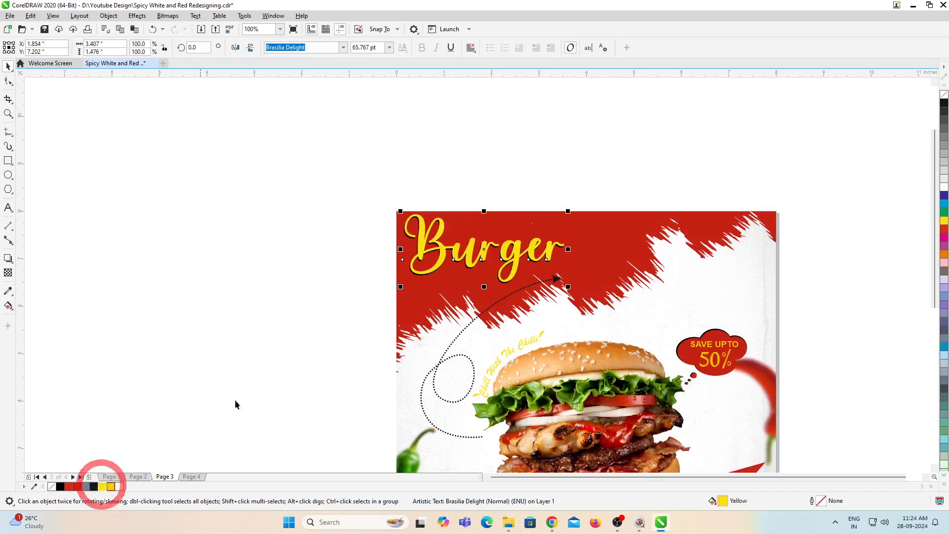
{"action": "left_click", "coordinate": [494, 226]}
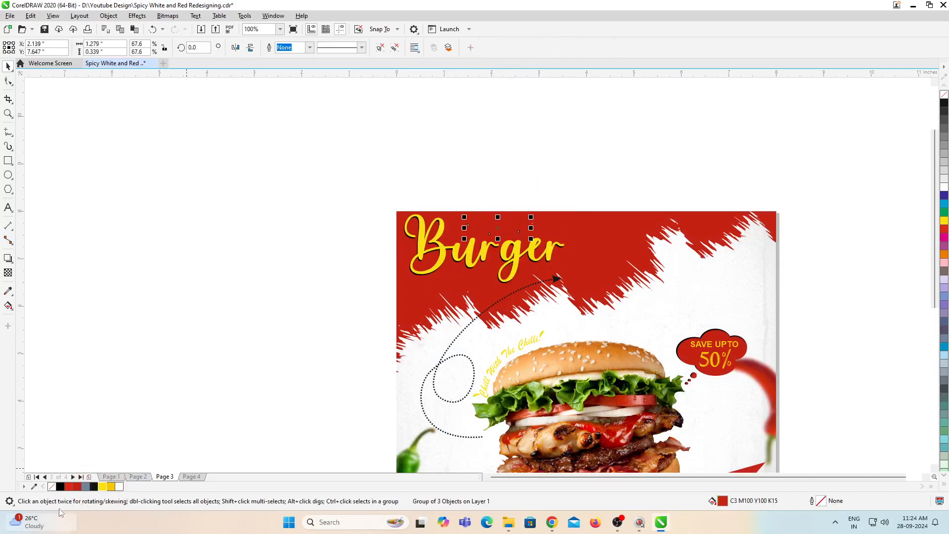
{"action": "left_click", "coordinate": [103, 486]}
{"action": "left_click", "coordinate": [299, 304]}
Step: Delete the yellow Chill With The Chilli! slogan and its accents from page 3
{"action": "scroll", "coordinate": [436, 310], "scroll_direction": "down", "scroll_amount": 2}
{"action": "scroll", "coordinate": [436, 310], "scroll_direction": "up", "scroll_amount": 4}
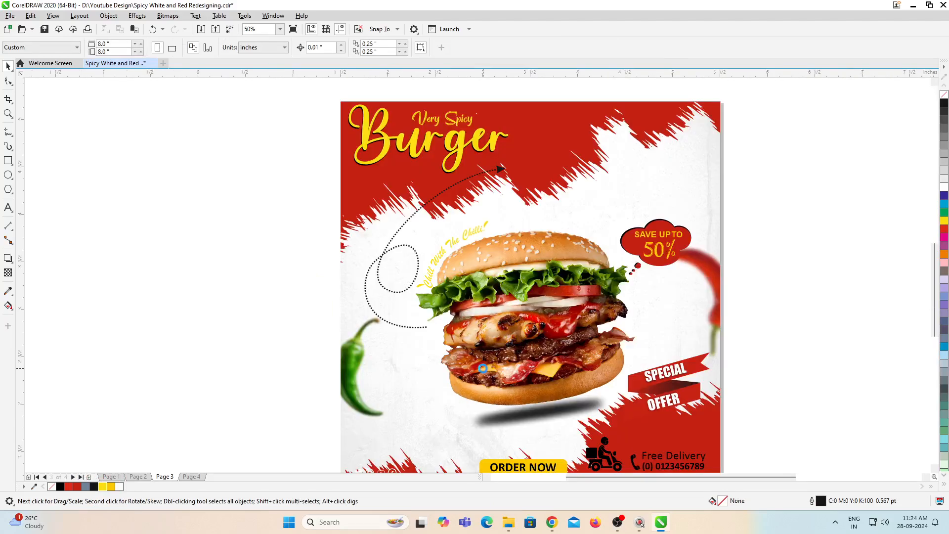
{"action": "scroll", "coordinate": [446, 363], "scroll_direction": "down", "scroll_amount": 2}
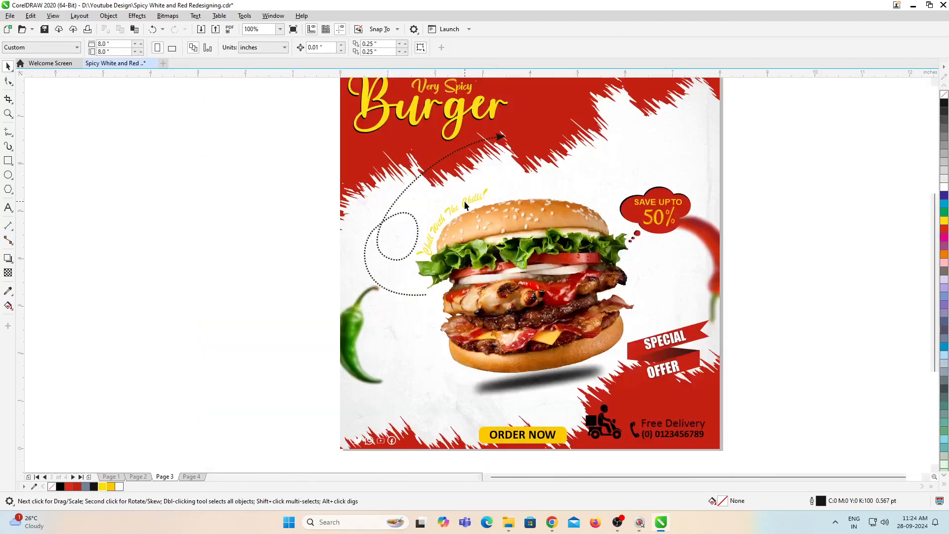
{"action": "left_click_drag", "start_coordinate": [256, 153], "coordinate": [545, 272]}
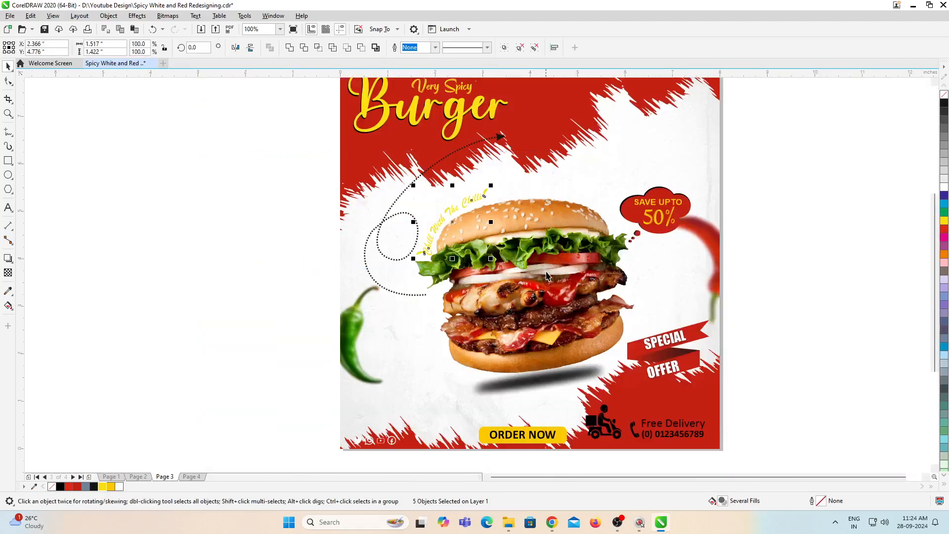
{"action": "key", "text": "Delete"}
Step: Copy the red Chill With The Chilli! slogan with its accents from page 1 onto page 3
{"action": "key", "text": "Page_Up"}
{"action": "key", "text": "Page_Up"}
{"action": "key", "text": "Page_Up"}
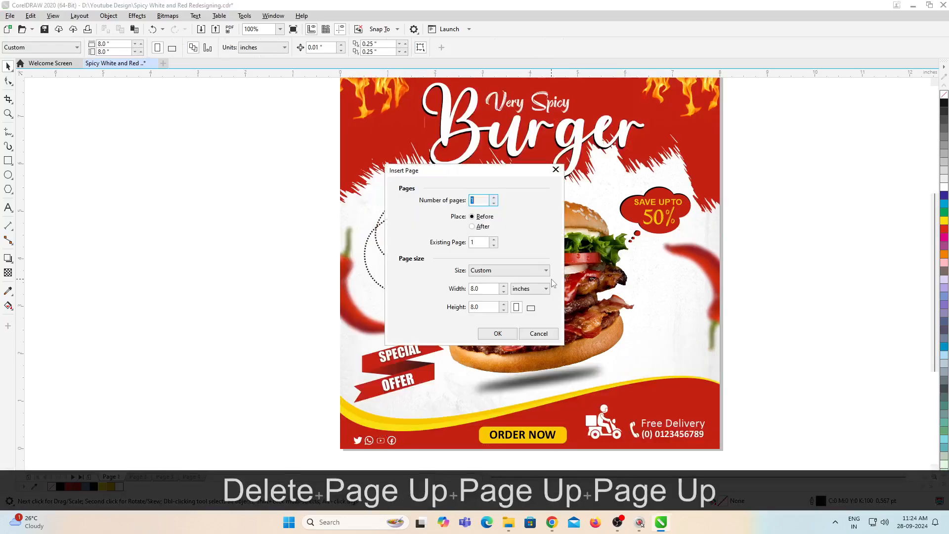
{"action": "key", "text": "Escape"}
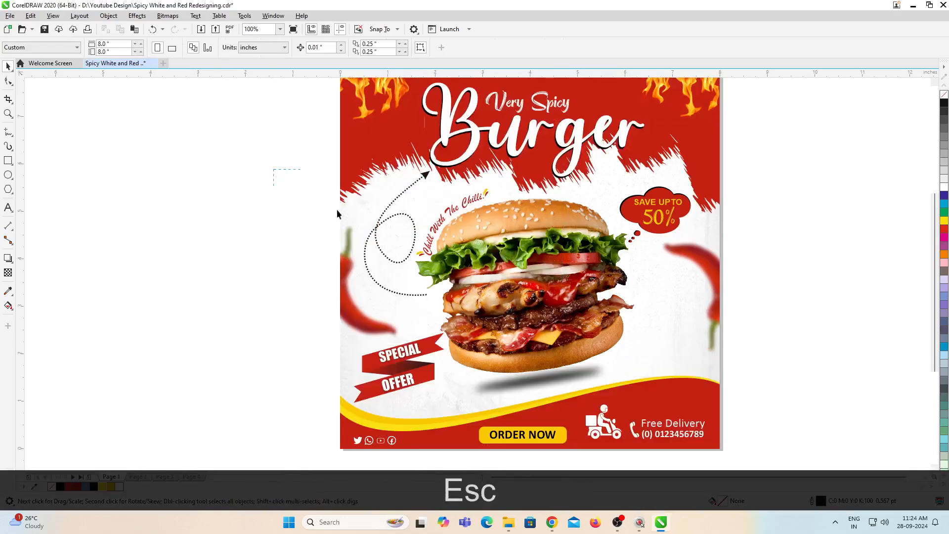
{"action": "key", "text": "ctrl+c"}
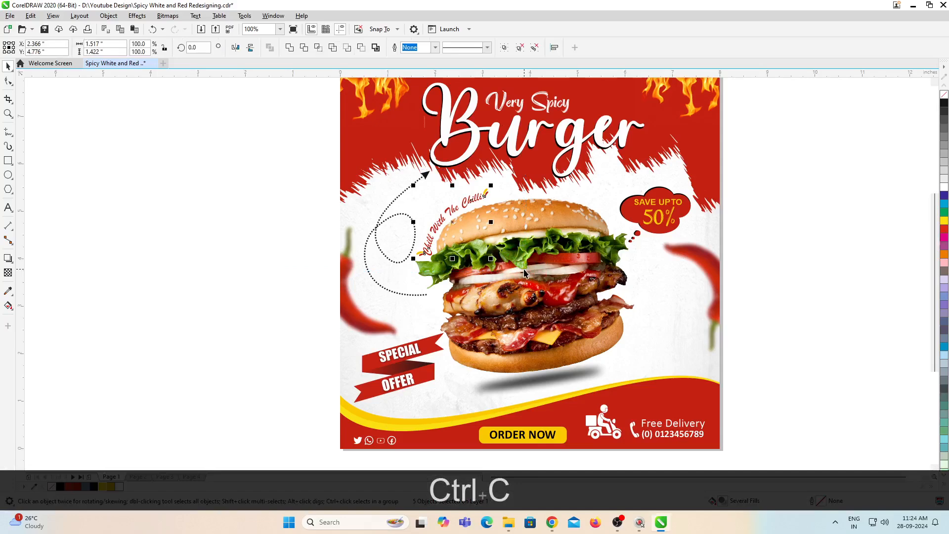
{"action": "key", "text": "Page_Down"}
{"action": "key", "text": "Page_Down"}
{"action": "key", "text": "ctrl+v"}
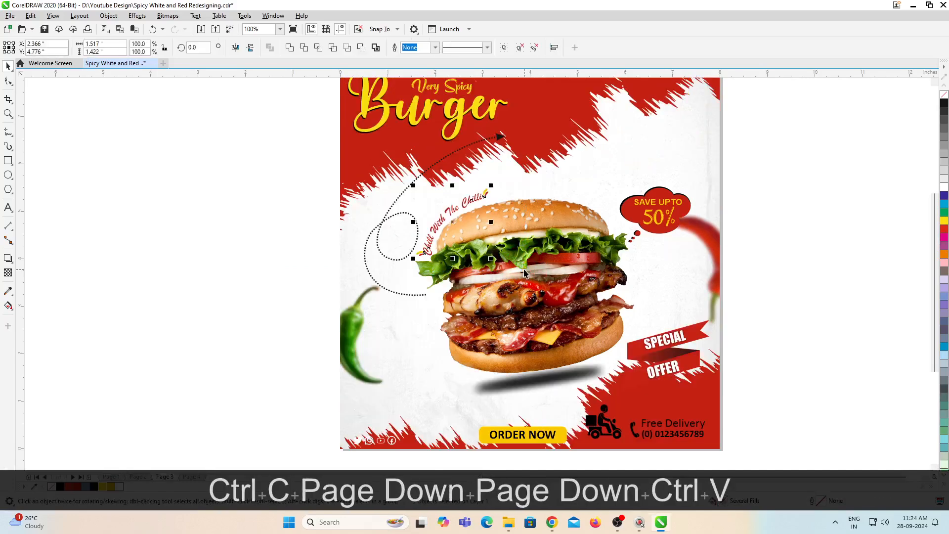
{"action": "left_click", "coordinate": [848, 210]}
Step: Move the Special Offer ribbon to the poster's lower left, beside the green chilli
{"action": "scroll", "coordinate": [582, 272], "scroll_direction": "down", "scroll_amount": 1}
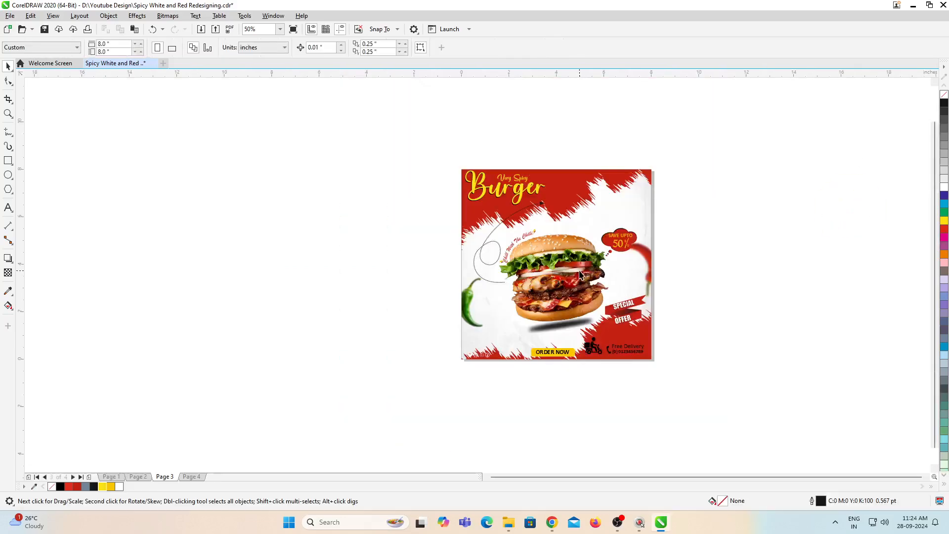
{"action": "scroll", "coordinate": [598, 314], "scroll_direction": "up", "scroll_amount": 1}
{"action": "left_click_drag", "start_coordinate": [785, 252], "coordinate": [572, 372]}
{"action": "left_click_drag", "start_coordinate": [660, 298], "coordinate": [400, 328]}
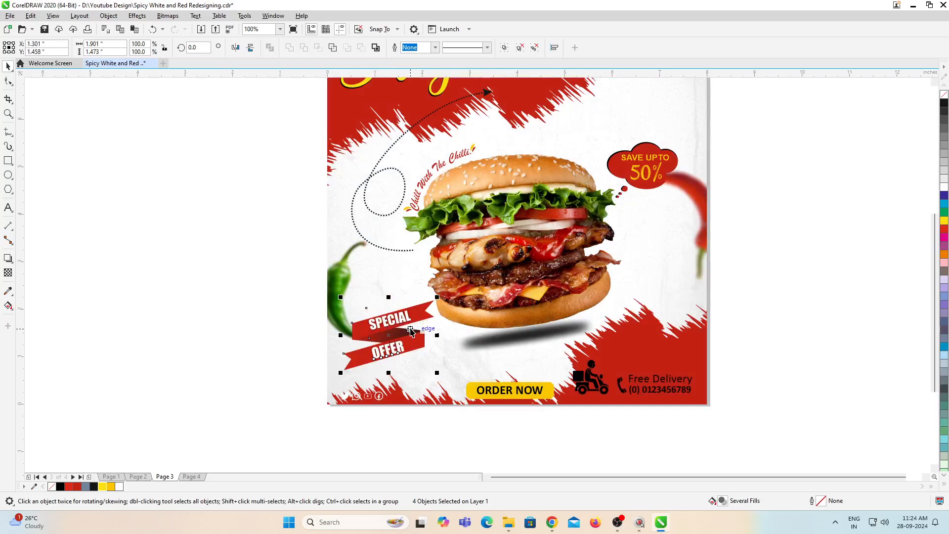
{"action": "scroll", "coordinate": [617, 259], "scroll_direction": "down", "scroll_amount": 2}
{"action": "scroll", "coordinate": [669, 210], "scroll_direction": "up", "scroll_amount": 2}
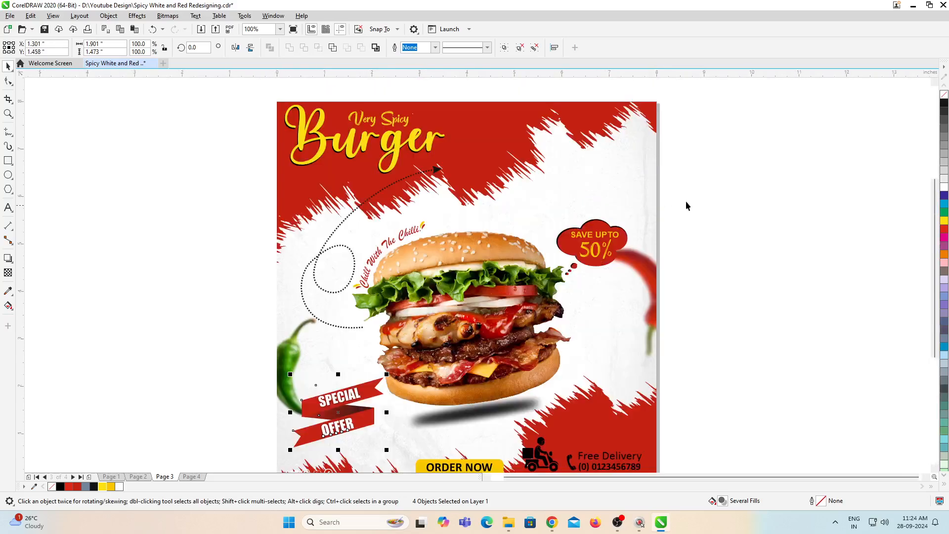
Step: Move the Save Up To 50% discount cloud slightly upward
{"action": "left_click_drag", "start_coordinate": [554, 293], "coordinate": [557, 290]}
{"action": "left_click_drag", "start_coordinate": [602, 251], "coordinate": [603, 238]}
{"action": "left_click", "coordinate": [713, 262]}
Step: Enlarge the Very Spicy Burger title proportionally to about 129.5%, keeping it anchored at the poster's upper-left corner
{"action": "scroll", "coordinate": [496, 201], "scroll_direction": "down", "scroll_amount": 1}
{"action": "scroll", "coordinate": [445, 170], "scroll_direction": "up", "scroll_amount": 2}
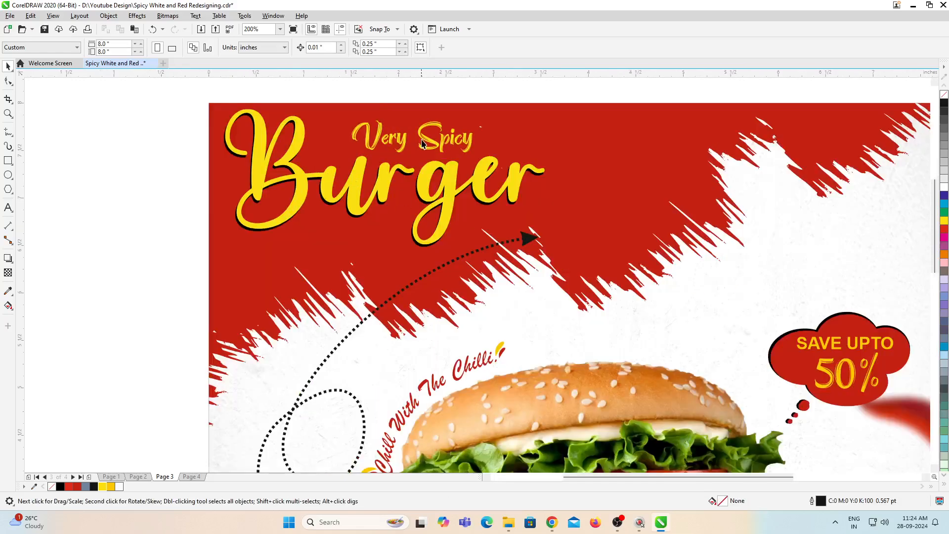
{"action": "left_click", "coordinate": [421, 143]}
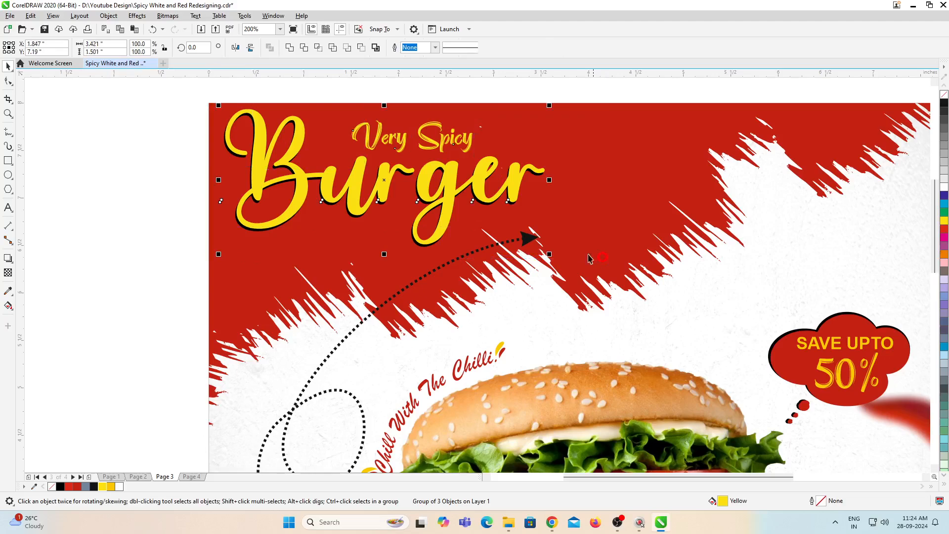
{"action": "left_click_drag", "start_coordinate": [549, 254], "coordinate": [646, 296]}
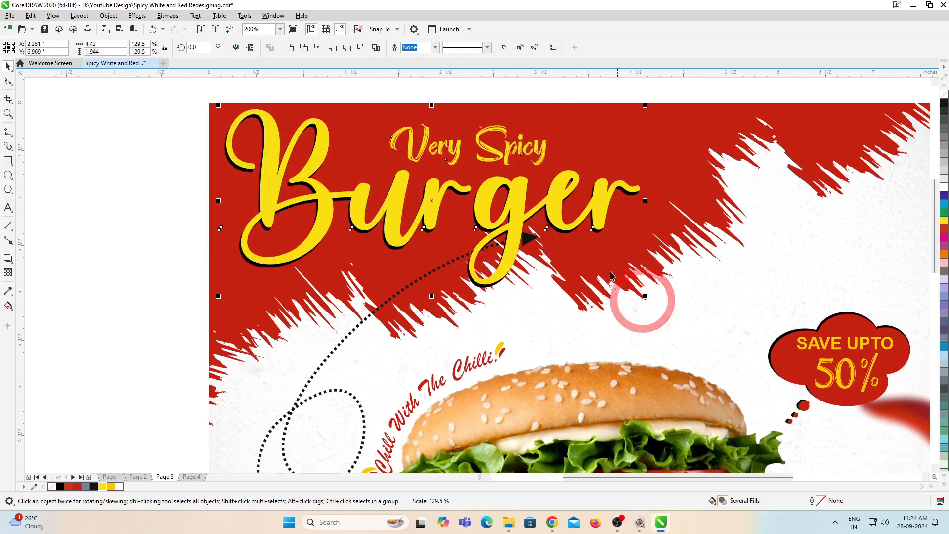
{"action": "scroll", "coordinate": [478, 237], "scroll_direction": "down", "scroll_amount": 1}
{"action": "left_click", "coordinate": [407, 291]}
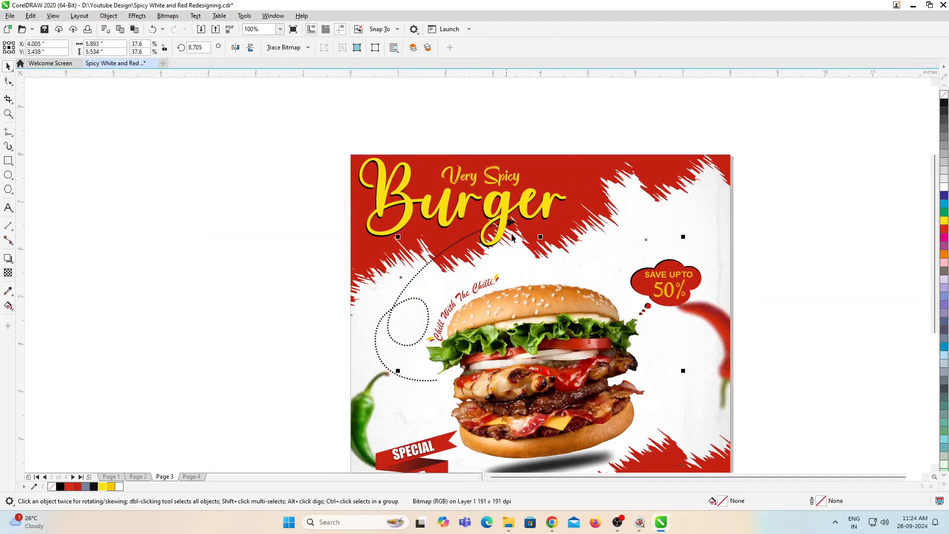
Step: Remove the start arrowhead from the dotted loop curve and add an open arrowhead at its end
{"action": "left_click", "coordinate": [377, 328]}
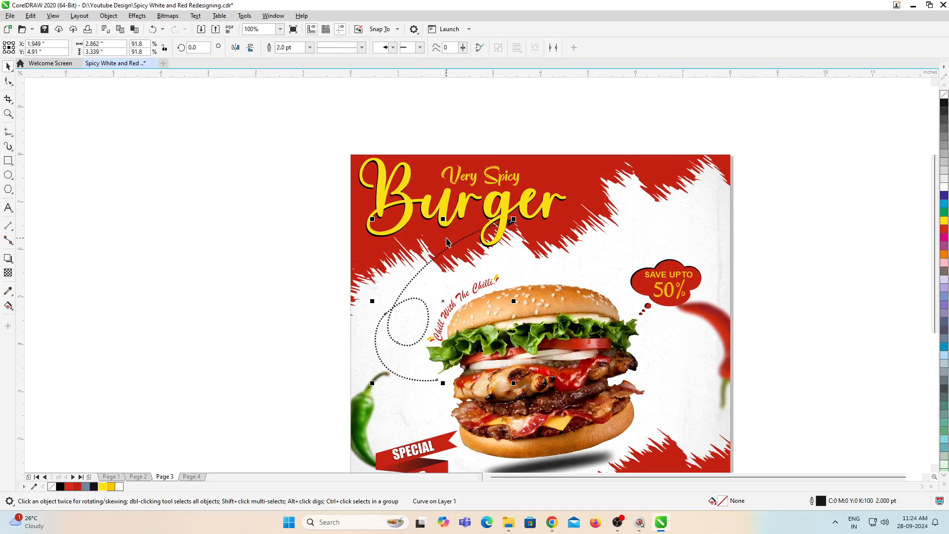
{"action": "left_click", "coordinate": [393, 47]}
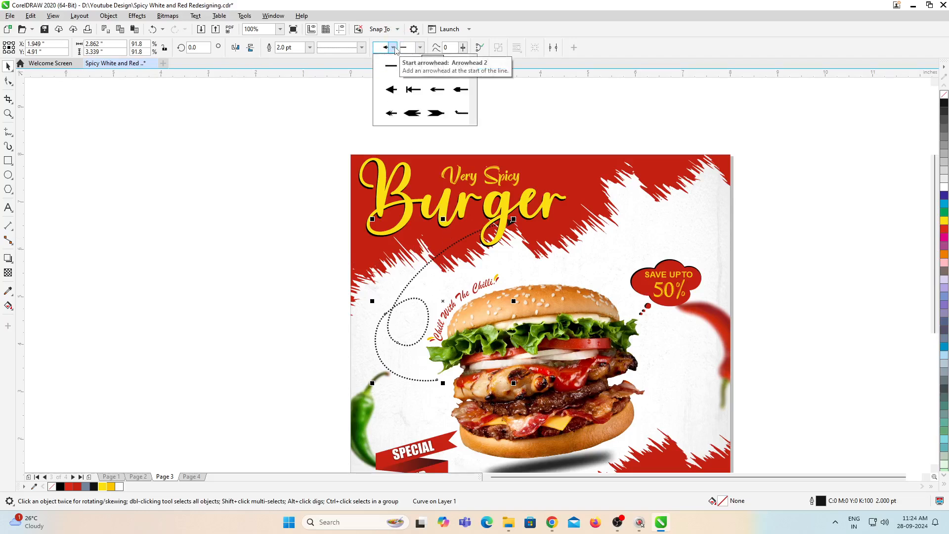
{"action": "left_click", "coordinate": [388, 65]}
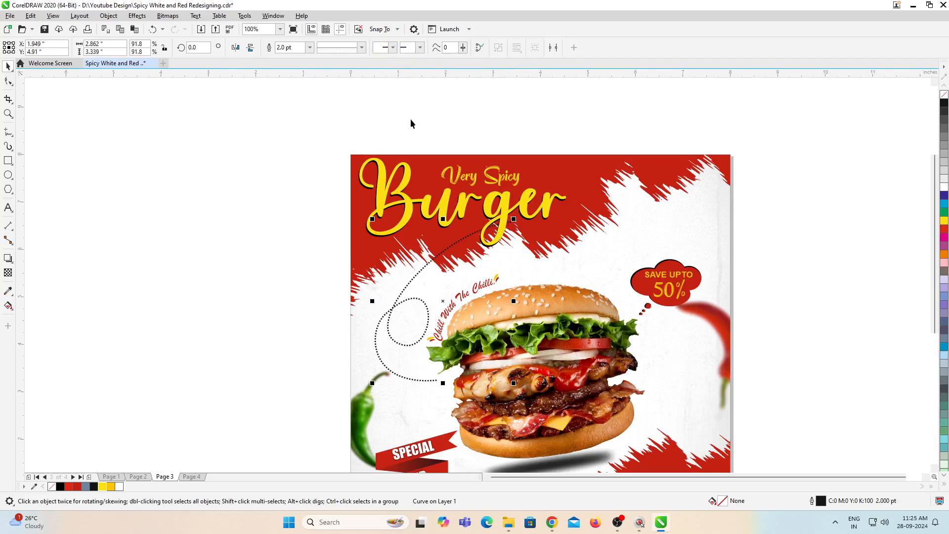
{"action": "left_click", "coordinate": [421, 47]}
{"action": "left_click", "coordinate": [435, 70]}
Step: Reshape the dotted curve by pulling its upper end node inward beneath the Burger title and adjusting the bend
{"action": "left_click", "coordinate": [8, 81]}
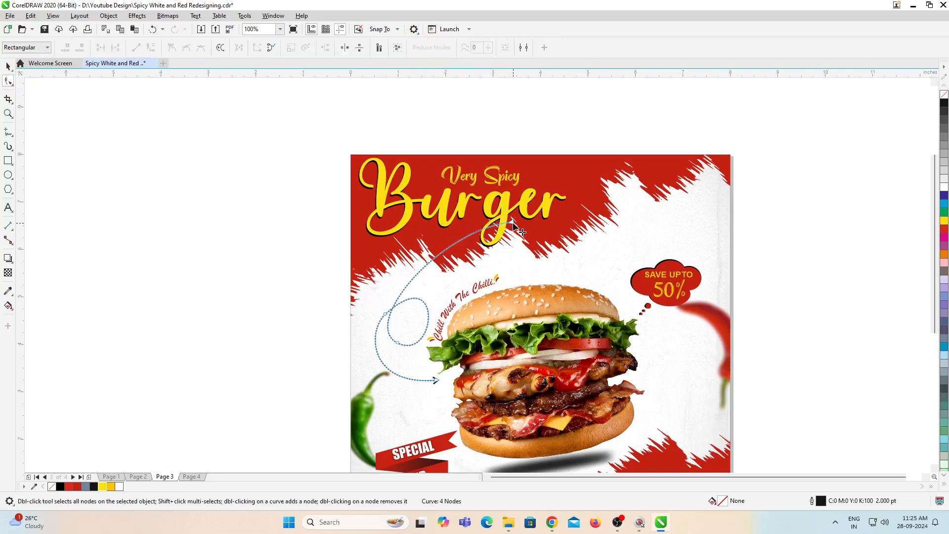
{"action": "left_click_drag", "start_coordinate": [514, 224], "coordinate": [471, 233]}
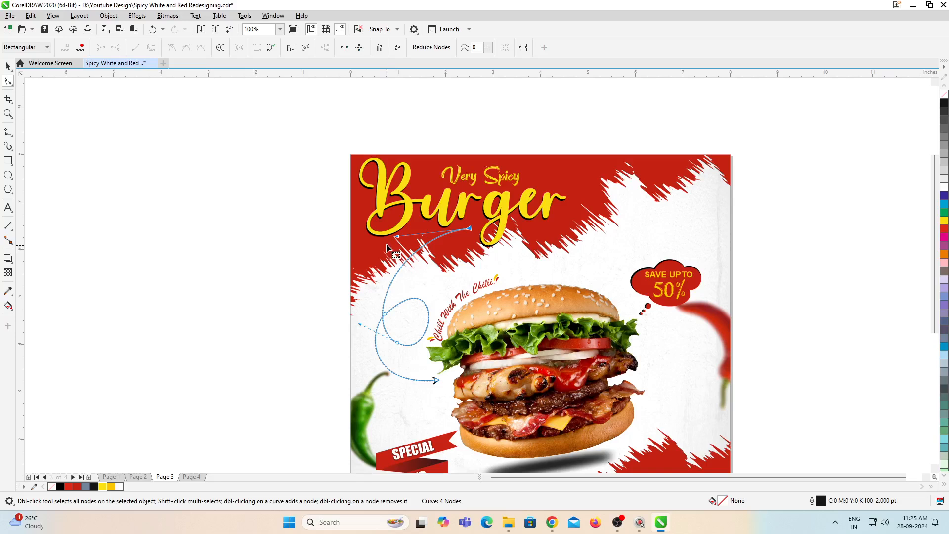
{"action": "left_click_drag", "start_coordinate": [394, 242], "coordinate": [401, 239]}
{"action": "key", "text": "ctrl+space"}
Step: Recolor the word Burger in the title white
{"action": "left_click", "coordinate": [444, 206]}
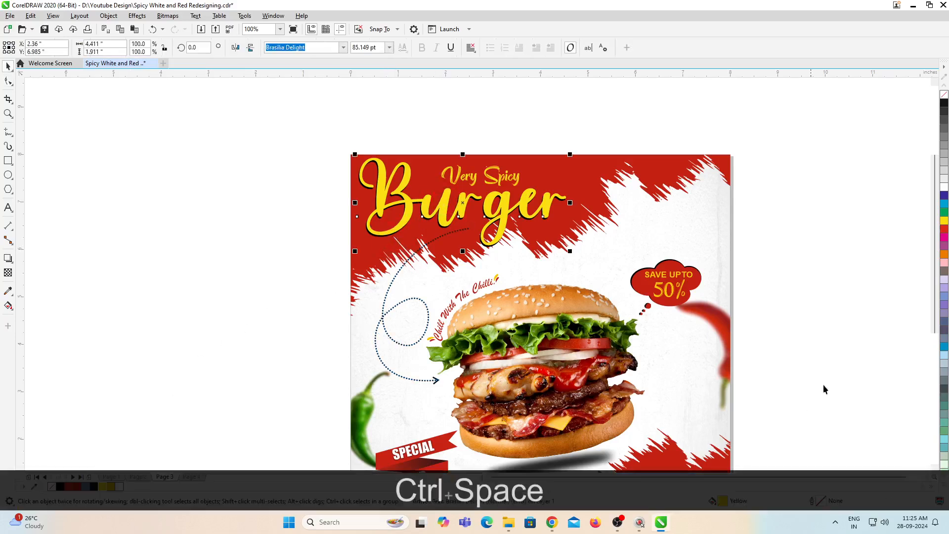
{"action": "left_click", "coordinate": [944, 187]}
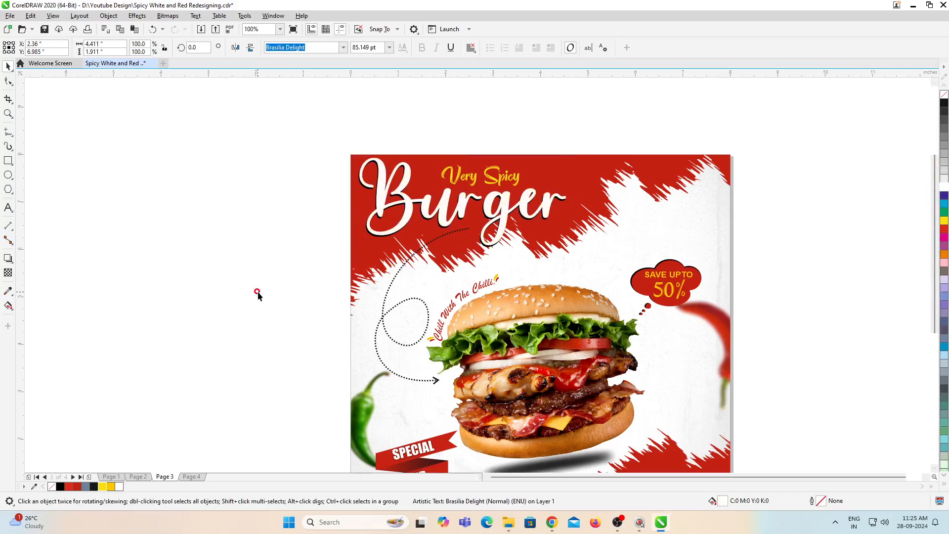
{"action": "left_click", "coordinate": [257, 292]}
Step: Move the four white social media icons off the poster, below its lower-right corner
{"action": "scroll", "coordinate": [457, 228], "scroll_direction": "down", "scroll_amount": 2}
{"action": "scroll", "coordinate": [457, 228], "scroll_direction": "down", "scroll_amount": 2}
{"action": "scroll", "coordinate": [474, 307], "scroll_direction": "up", "scroll_amount": 4}
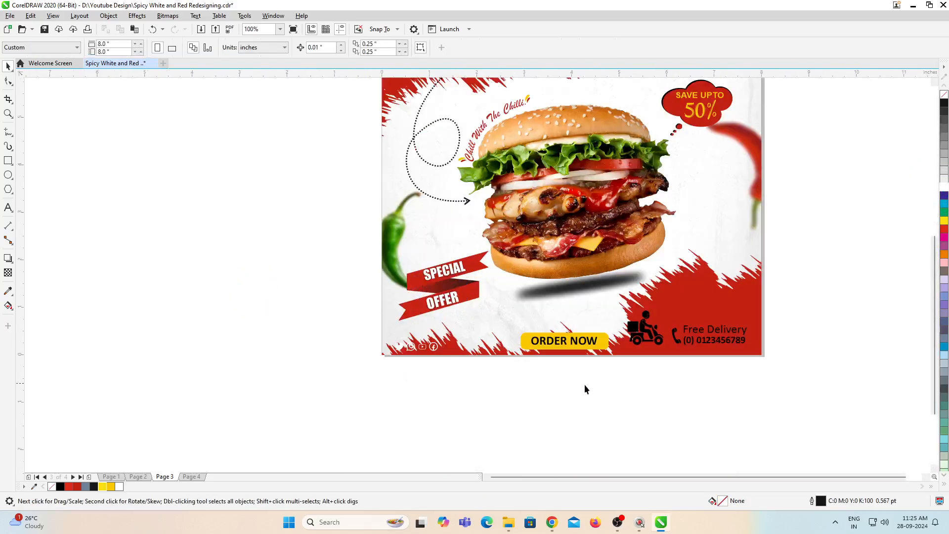
{"action": "left_click_drag", "start_coordinate": [328, 326], "coordinate": [494, 390]}
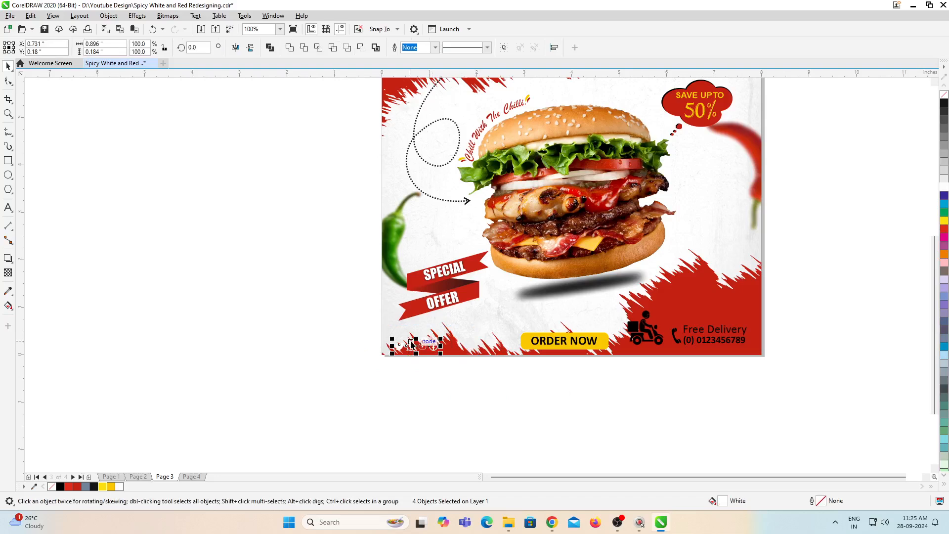
{"action": "left_click_drag", "start_coordinate": [423, 346], "coordinate": [719, 391]}
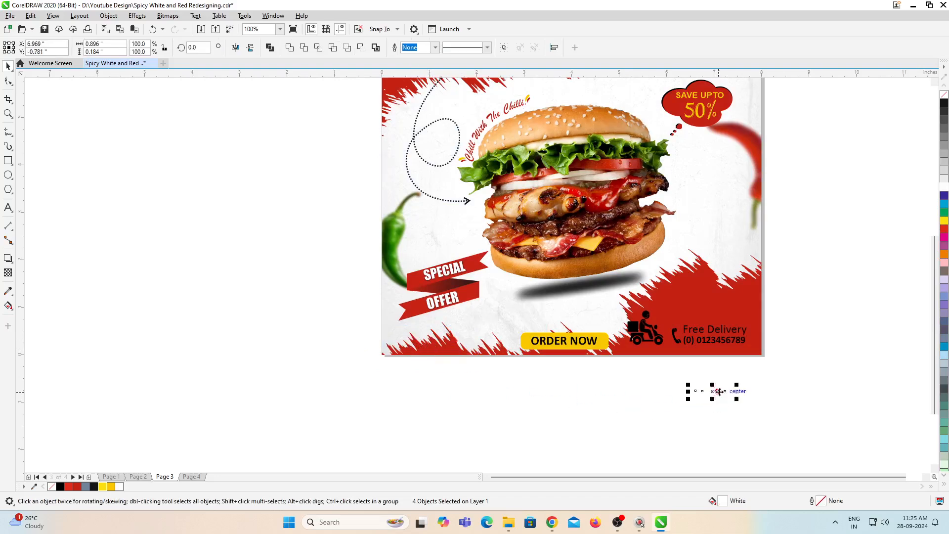
Step: Move the Free Delivery contact block up into the lower-right red area and shrink it to about 88.8%
{"action": "scroll", "coordinate": [786, 309], "scroll_direction": "up", "scroll_amount": 2}
{"action": "left_click_drag", "start_coordinate": [794, 297], "coordinate": [437, 380]}
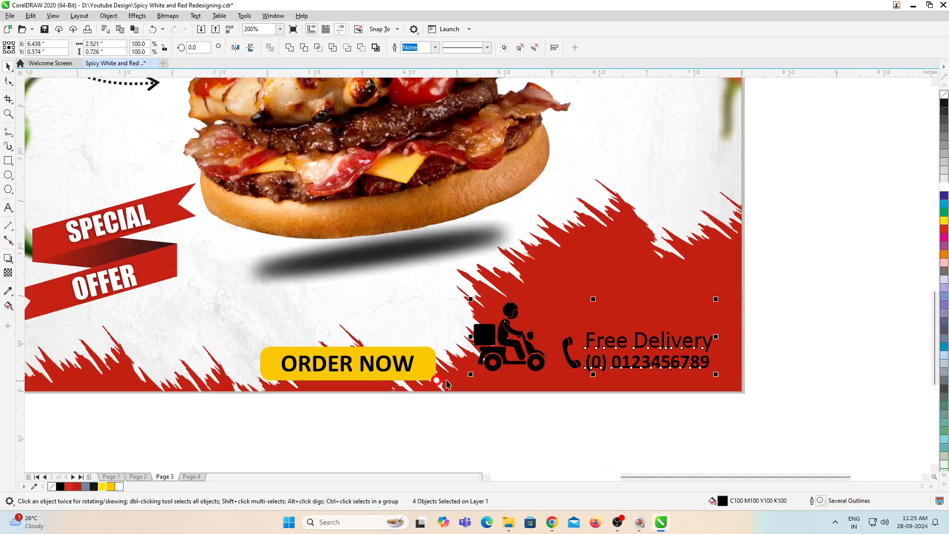
{"action": "left_click_drag", "start_coordinate": [595, 340], "coordinate": [626, 310]}
{"action": "left_click_drag", "start_coordinate": [748, 346], "coordinate": [720, 337]}
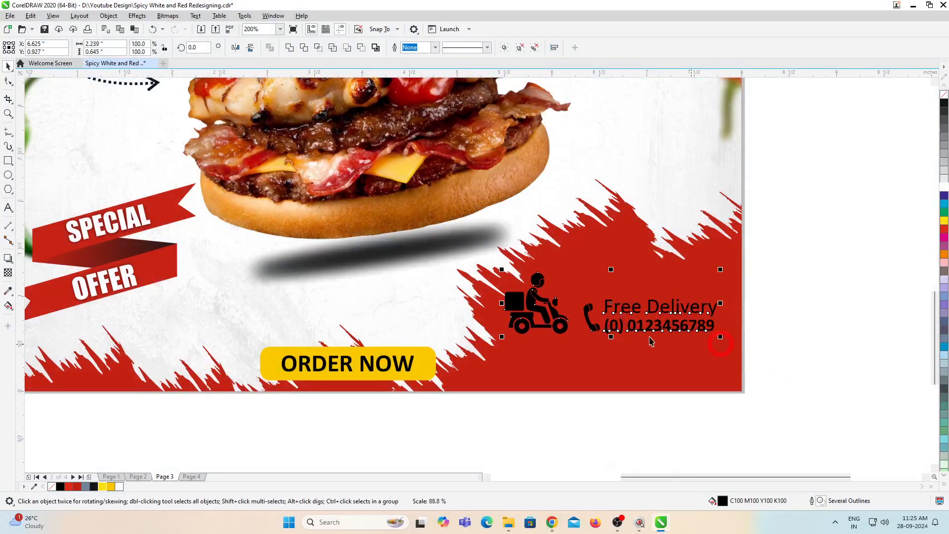
Step: Shift the delivery scooter icon closer to the phone icon in the contact block
{"action": "left_click", "coordinate": [551, 399]}
{"action": "left_click", "coordinate": [536, 304]}
{"action": "left_click_drag", "start_coordinate": [537, 304], "coordinate": [554, 306]}
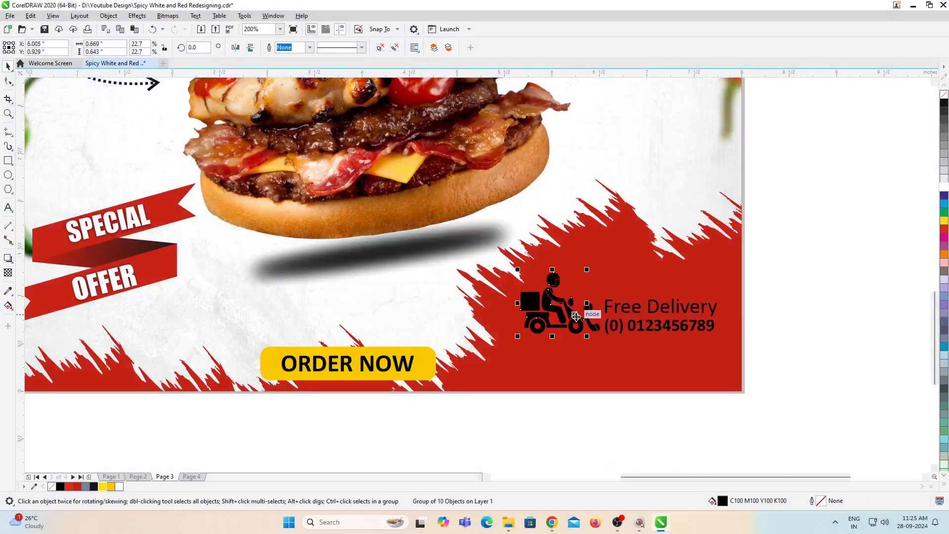
Step: Place the four social media icons beneath the Free Delivery contact block in the poster's lower-right corner
{"action": "scroll", "coordinate": [577, 318], "scroll_direction": "down", "scroll_amount": 2}
{"action": "left_click_drag", "start_coordinate": [537, 396], "coordinate": [484, 367]}
{"action": "left_click_drag", "start_coordinate": [612, 392], "coordinate": [620, 347]}
{"action": "scroll", "coordinate": [621, 348], "scroll_direction": "up", "scroll_amount": 2}
{"action": "double_click", "coordinate": [621, 348]}
{"action": "key", "text": "ctrl+space"}
{"action": "left_click_drag", "start_coordinate": [742, 314], "coordinate": [417, 408]}
{"action": "scroll", "coordinate": [599, 366], "scroll_direction": "down", "scroll_amount": 5}
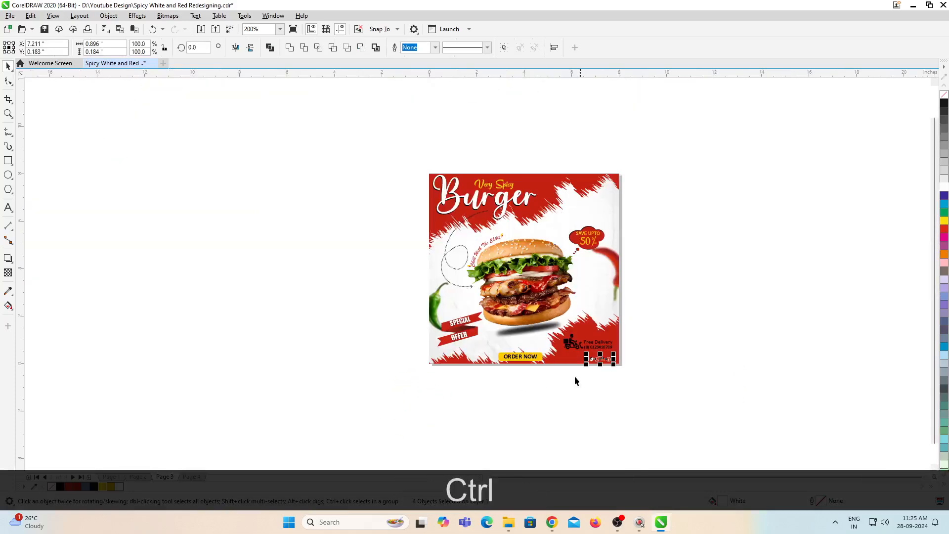
{"action": "scroll", "coordinate": [540, 329], "scroll_direction": "up", "scroll_amount": 2}
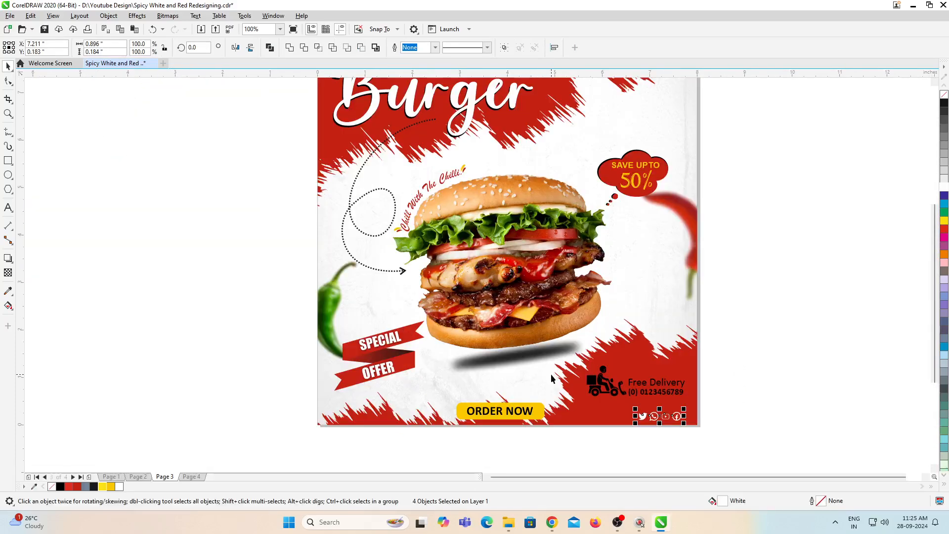
Step: Copy the upper-left flame image from page 2's PowerClip background and paste it beside the poster on page 3
{"action": "key", "text": "Page_Up"}
{"action": "key", "text": "Page_Up"}
{"action": "left_click", "coordinate": [550, 201], "text": "ctrl"}
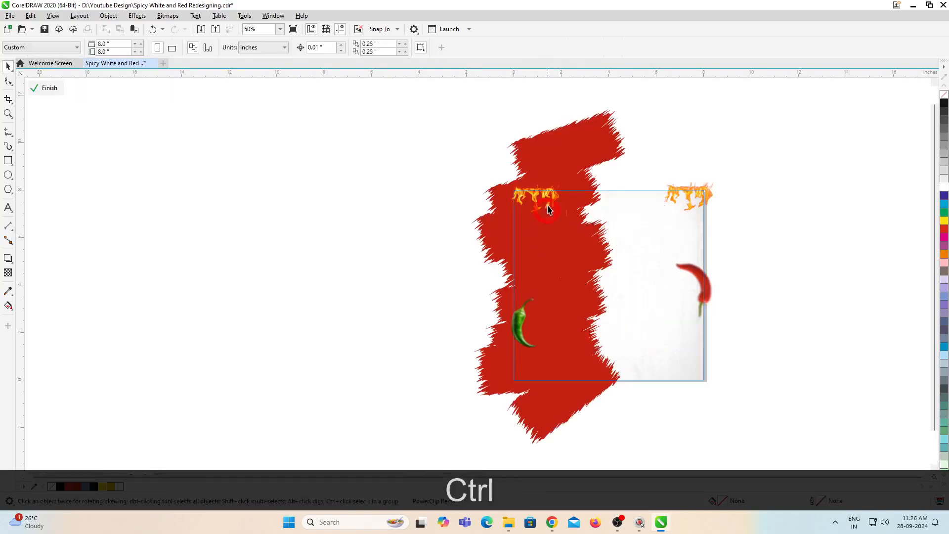
{"action": "key", "text": "ctrl+c"}
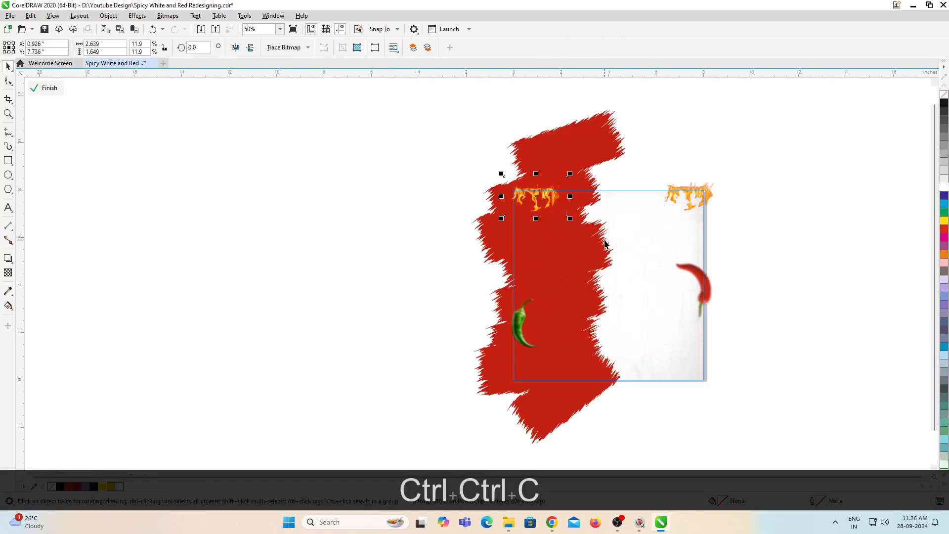
{"action": "left_click", "coordinate": [842, 247], "text": "ctrl"}
{"action": "key", "text": "Page_Down"}
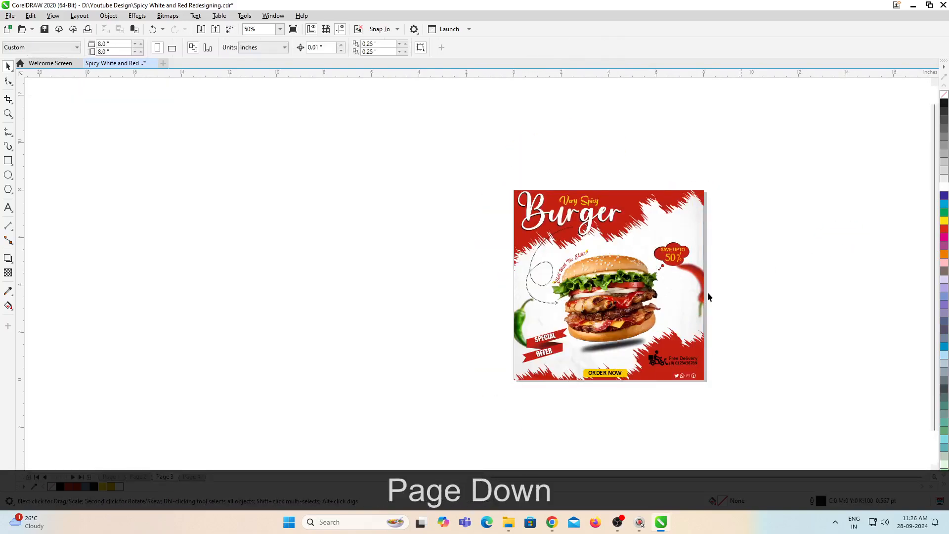
{"action": "key", "text": "F4"}
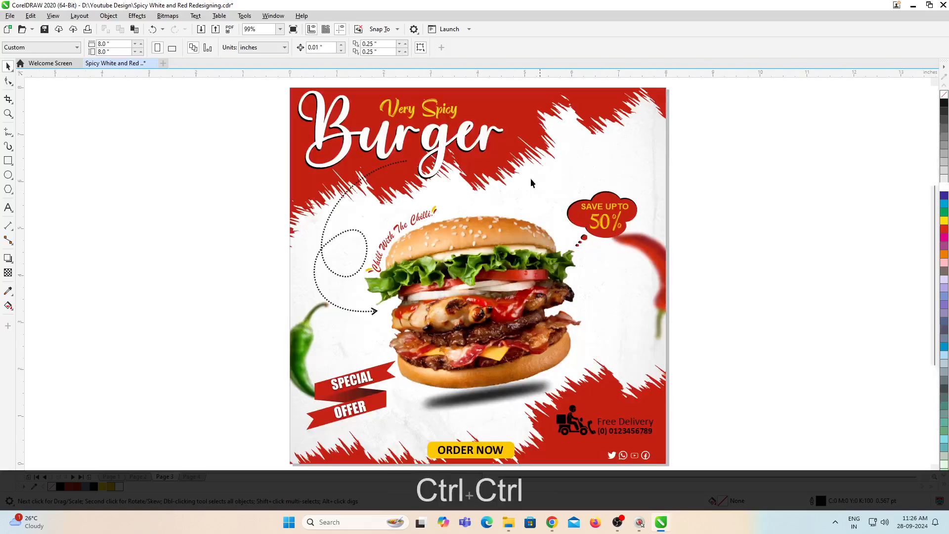
{"action": "key", "text": "ctrl+v"}
{"action": "left_click_drag", "start_coordinate": [331, 94], "coordinate": [734, 222]}
Step: Rotate the pasted flame image to about 132.5 degrees
{"action": "left_click", "coordinate": [740, 224]}
{"action": "left_click_drag", "start_coordinate": [797, 180], "coordinate": [802, 179]}
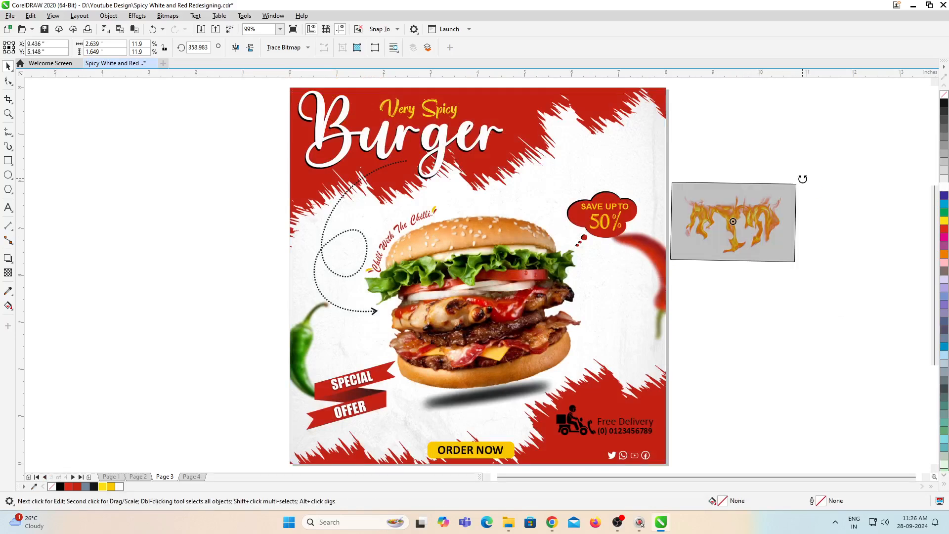
{"action": "left_click_drag", "start_coordinate": [803, 179], "coordinate": [654, 177]}
{"action": "left_click", "coordinate": [752, 210]}
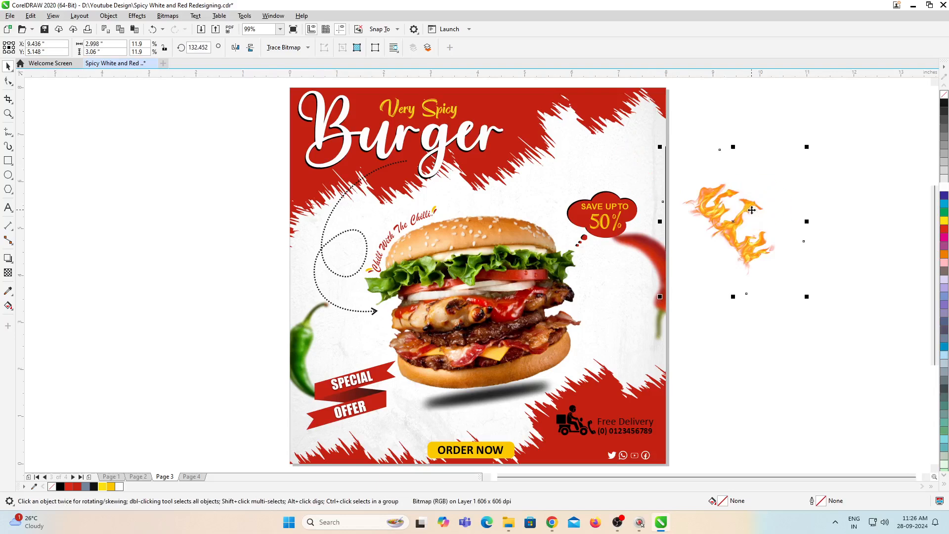
Step: Move the flame image into page 3's PowerClip background, placing it at the lower-left corner below the green chilli
{"action": "key", "text": "ctrl+x"}
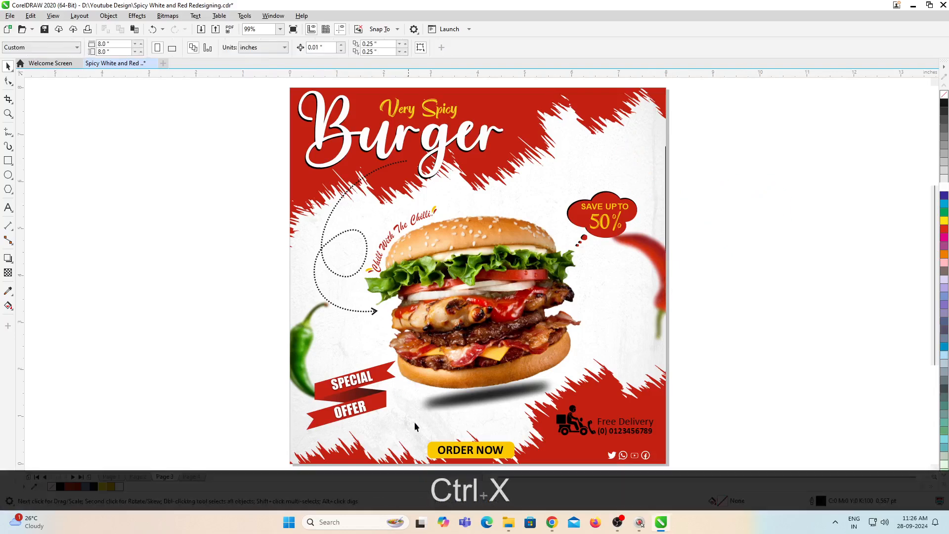
{"action": "left_click", "coordinate": [425, 427]}
{"action": "key", "text": "ctrl+v"}
{"action": "left_click_drag", "start_coordinate": [692, 250], "coordinate": [305, 435]}
{"action": "scroll", "coordinate": [336, 386], "scroll_direction": "down", "scroll_amount": 3}
{"action": "scroll", "coordinate": [330, 384], "scroll_direction": "up", "scroll_amount": 3}
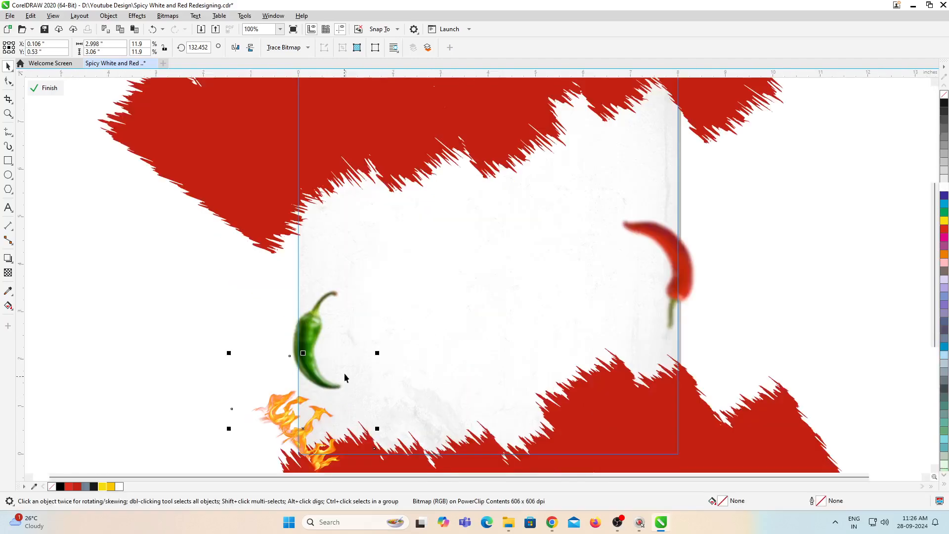
Step: Enlarge the lower-left flame proportionally to 14.8% scale and reposition it over the poster's corner
{"action": "scroll", "coordinate": [391, 350], "scroll_direction": "down", "scroll_amount": 3}
{"action": "left_click_drag", "start_coordinate": [385, 349], "coordinate": [396, 336]}
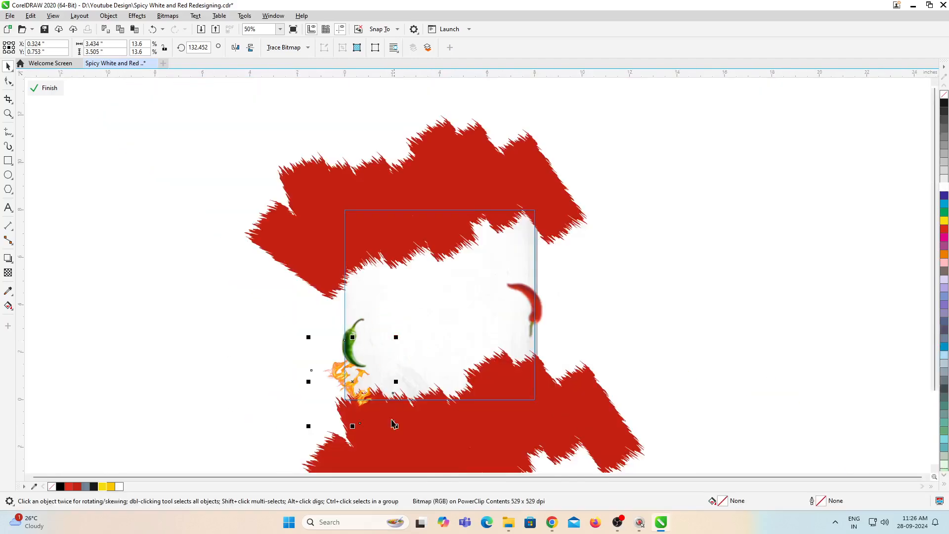
{"action": "scroll", "coordinate": [326, 430], "scroll_direction": "up", "scroll_amount": 3}
{"action": "left_click_drag", "start_coordinate": [295, 423], "coordinate": [280, 440]}
{"action": "scroll", "coordinate": [279, 397], "scroll_direction": "down", "scroll_amount": 3}
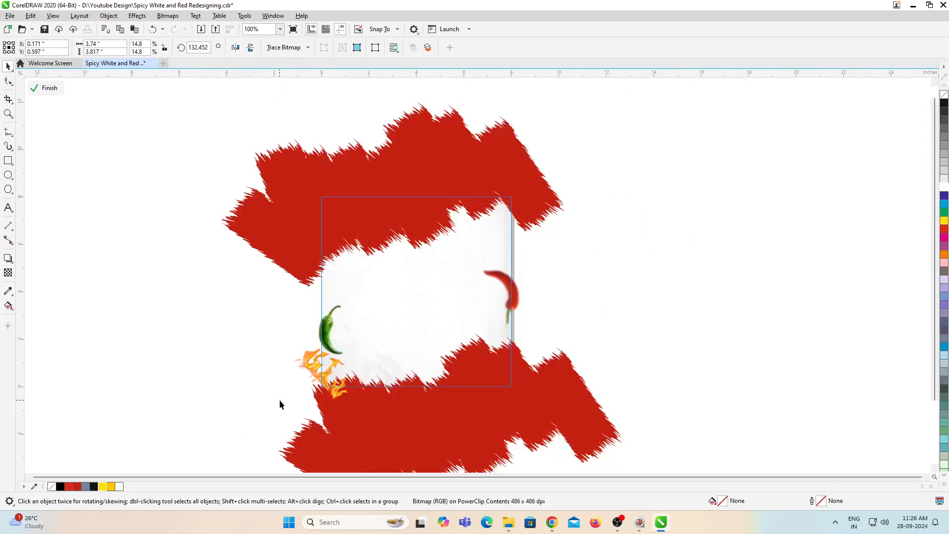
Step: Duplicate the flame into the poster's upper-right corner and mirror the copy horizontally and vertically
{"action": "key", "text": "KP_Add"}
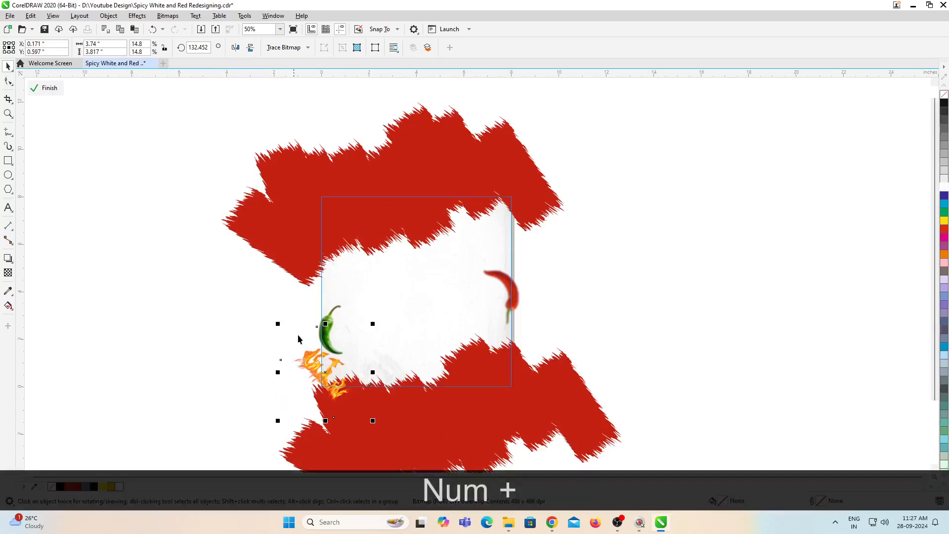
{"action": "left_click_drag", "start_coordinate": [326, 377], "coordinate": [503, 207]}
{"action": "left_click", "coordinate": [236, 47]}
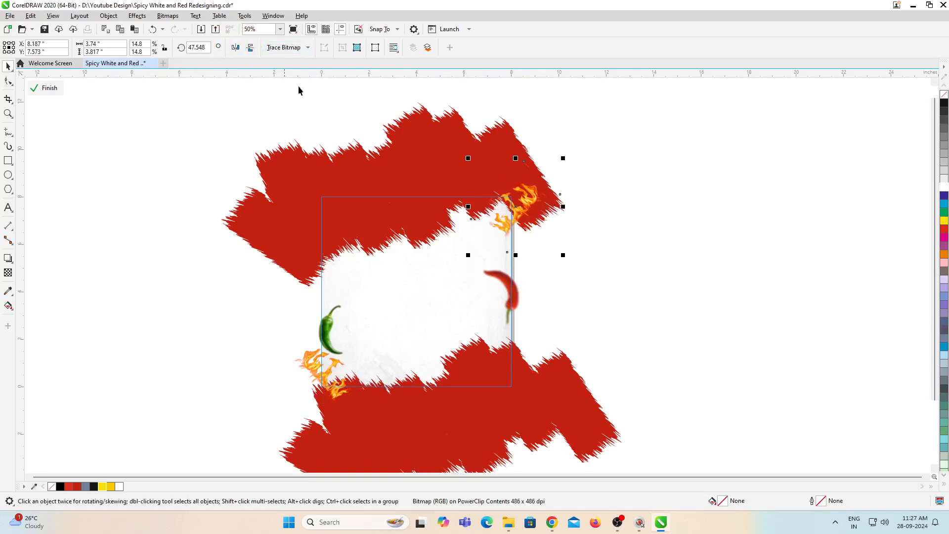
{"action": "left_click", "coordinate": [250, 50]}
Step: Fit the upper-right flame to the poster's corner, enlarge it to 15.0% scale and finish editing the PowerClip background
{"action": "scroll", "coordinate": [536, 226], "scroll_direction": "up", "scroll_amount": 2}
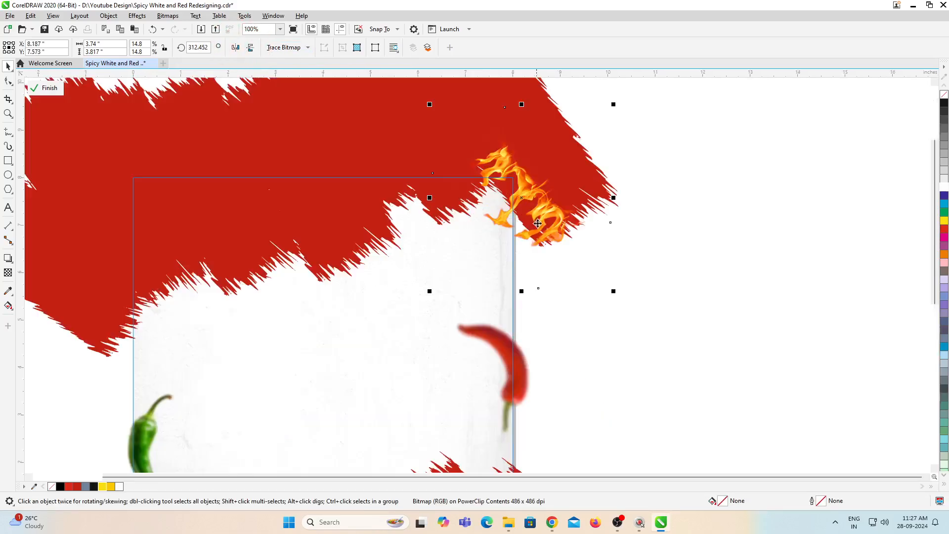
{"action": "left_click_drag", "start_coordinate": [535, 200], "coordinate": [542, 242]}
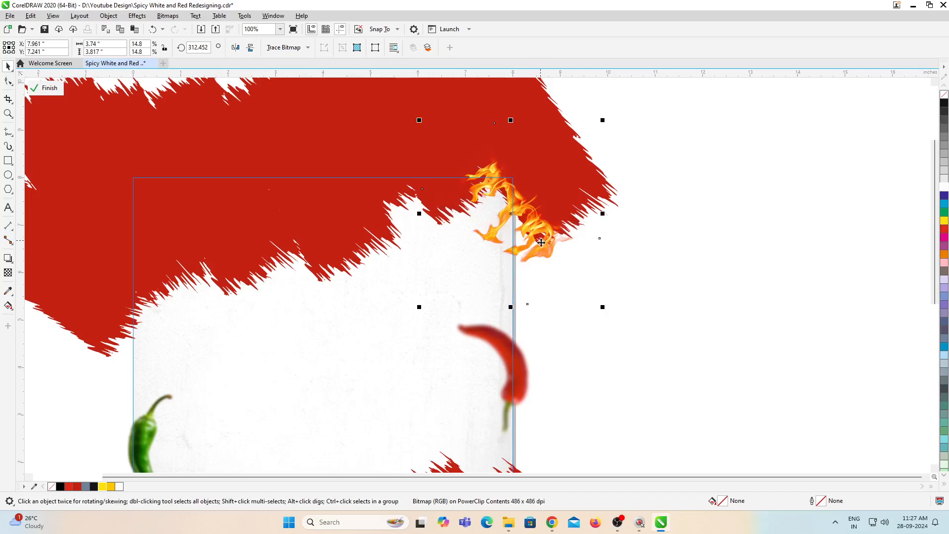
{"action": "left_click_drag", "start_coordinate": [418, 310], "coordinate": [414, 313]}
{"action": "left_click", "coordinate": [665, 336], "text": "ctrl"}
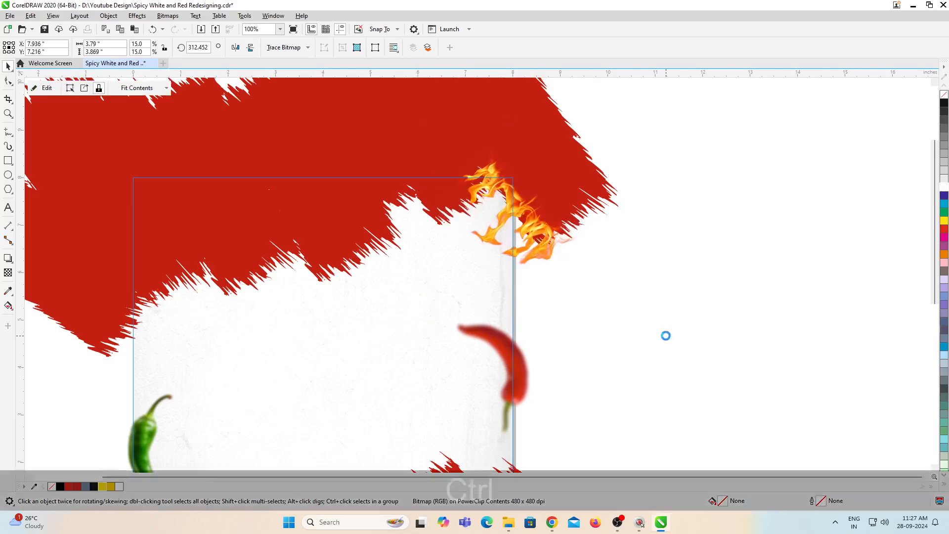
{"action": "scroll", "coordinate": [627, 220], "scroll_direction": "down", "scroll_amount": 1}
{"action": "scroll", "coordinate": [469, 391], "scroll_direction": "up", "scroll_amount": 1}
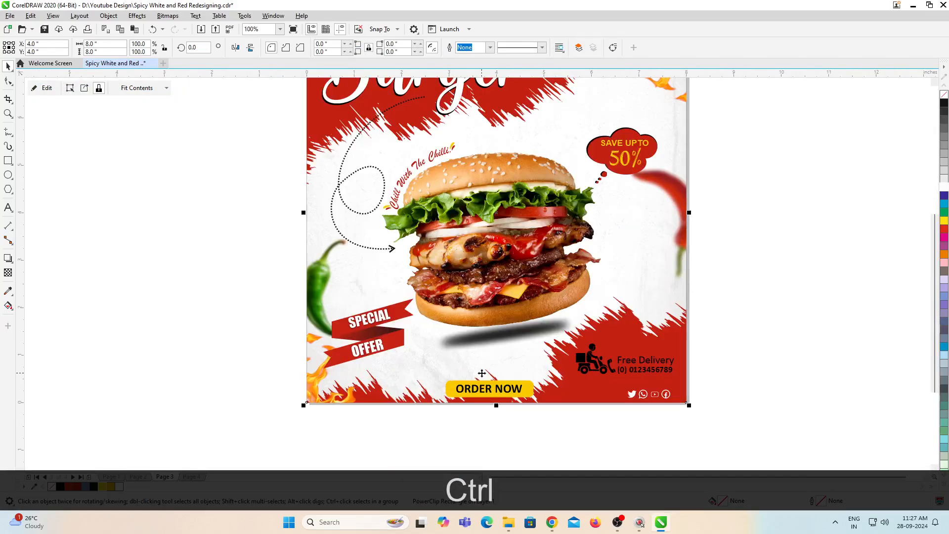
{"action": "scroll", "coordinate": [482, 374], "scroll_direction": "down", "scroll_amount": 1}
{"action": "scroll", "coordinate": [485, 383], "scroll_direction": "up", "scroll_amount": 1}
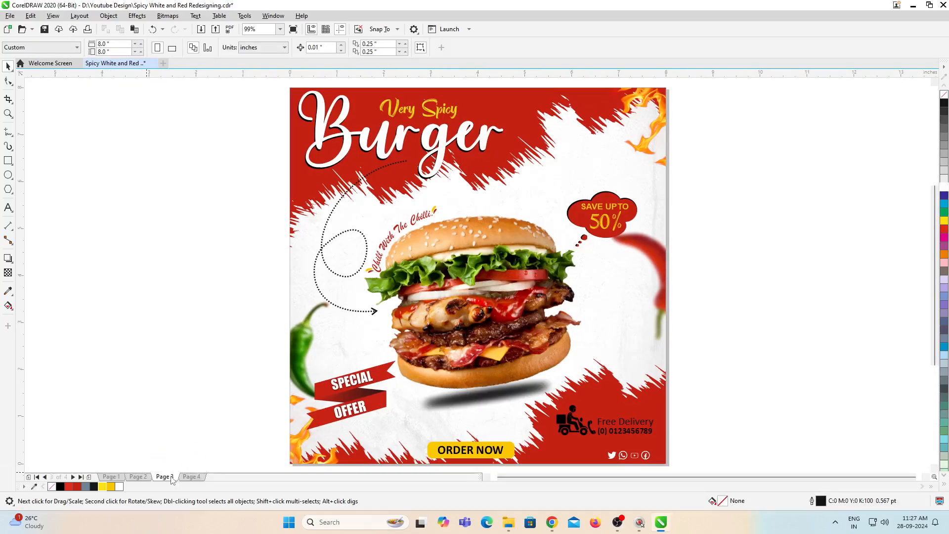
Step: Insert a new page after page 3 and copy the entire page 2 design onto it
{"action": "right_click", "coordinate": [170, 476]}
{"action": "left_click", "coordinate": [224, 426]}
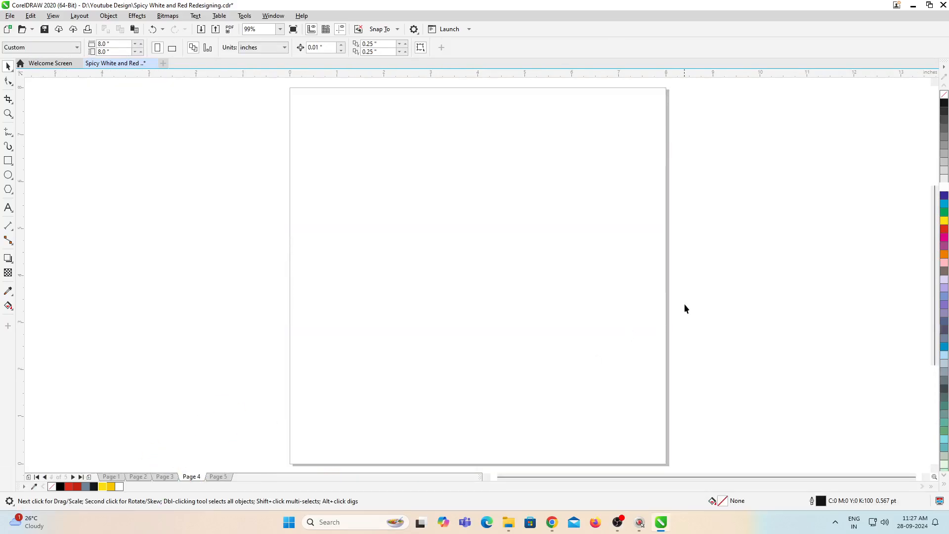
{"action": "key", "text": "Page_Up"}
{"action": "key", "text": "Page_Up"}
{"action": "key", "text": "ctrl+a"}
{"action": "key", "text": "ctrl+c"}
{"action": "key", "text": "Page_Down"}
{"action": "key", "text": "Page_Down"}
{"action": "key", "text": "ctrl+v"}
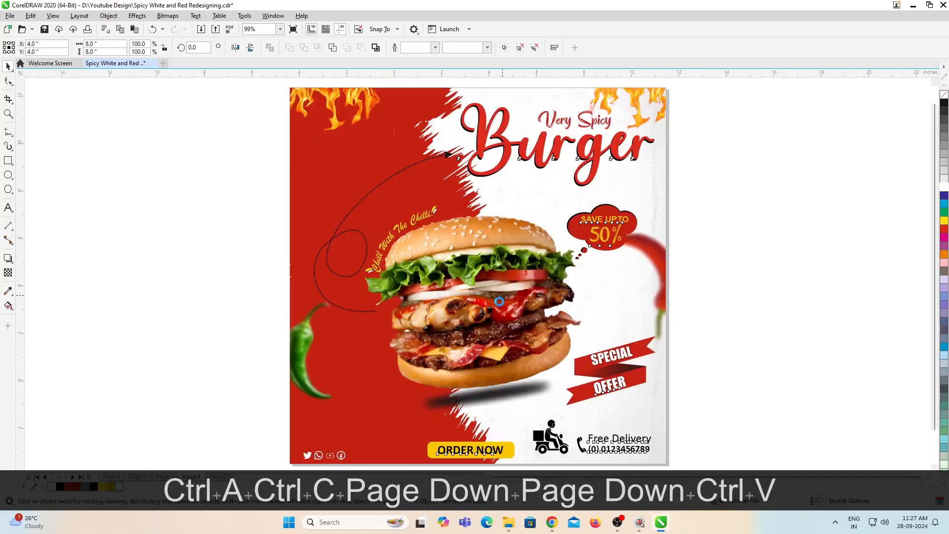
Step: Cut the burger, title, slogan, dotted curve, discount cloud and Special Offer ribbon from the page 4 design
{"action": "scroll", "coordinate": [595, 256], "scroll_direction": "down", "scroll_amount": 2}
{"action": "left_click_drag", "start_coordinate": [349, 197], "coordinate": [685, 363]}
{"action": "key", "text": "ctrl+x"}
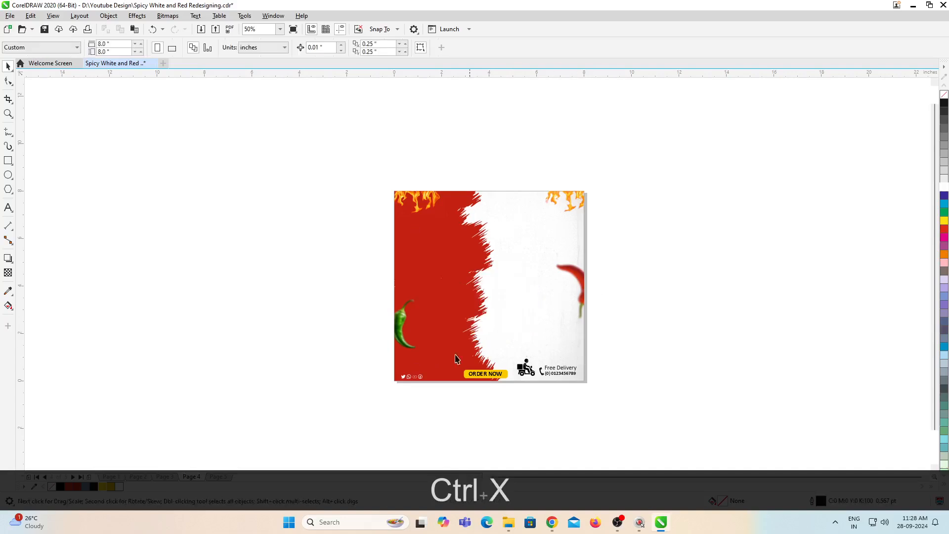
Step: Cut the Order Now button, delivery contact, social icons and both top flames from the page 4 design
{"action": "left_click_drag", "start_coordinate": [673, 427], "coordinate": [672, 427]}
{"action": "key", "text": "ctrl+x"}
{"action": "scroll", "coordinate": [549, 216], "scroll_direction": "up", "scroll_amount": 1}
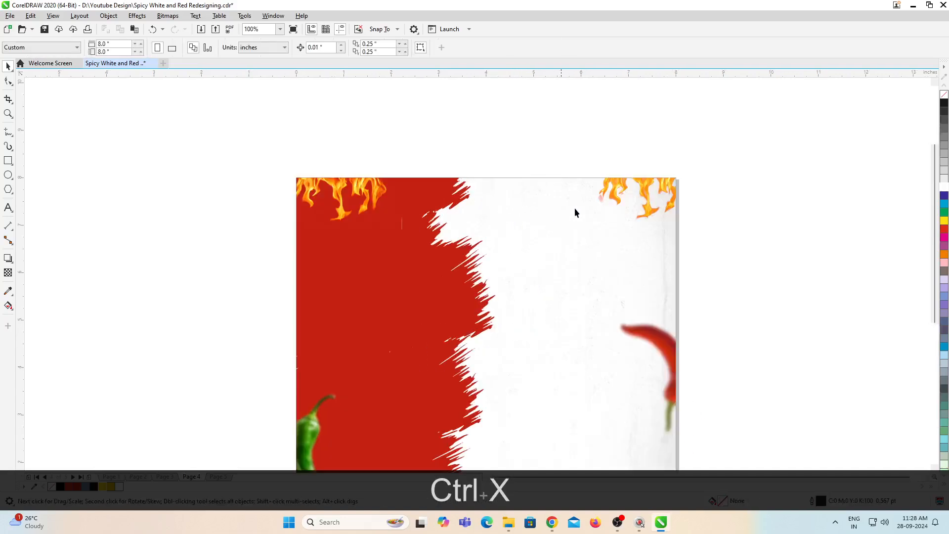
{"action": "left_click", "coordinate": [550, 217], "text": "ctrl"}
{"action": "left_click", "coordinate": [679, 185]}
{"action": "key", "text": "ctrl+x"}
{"action": "left_click", "coordinate": [327, 199]}
{"action": "key", "text": "ctrl+x"}
{"action": "left_click", "coordinate": [568, 220], "text": "ctrl"}
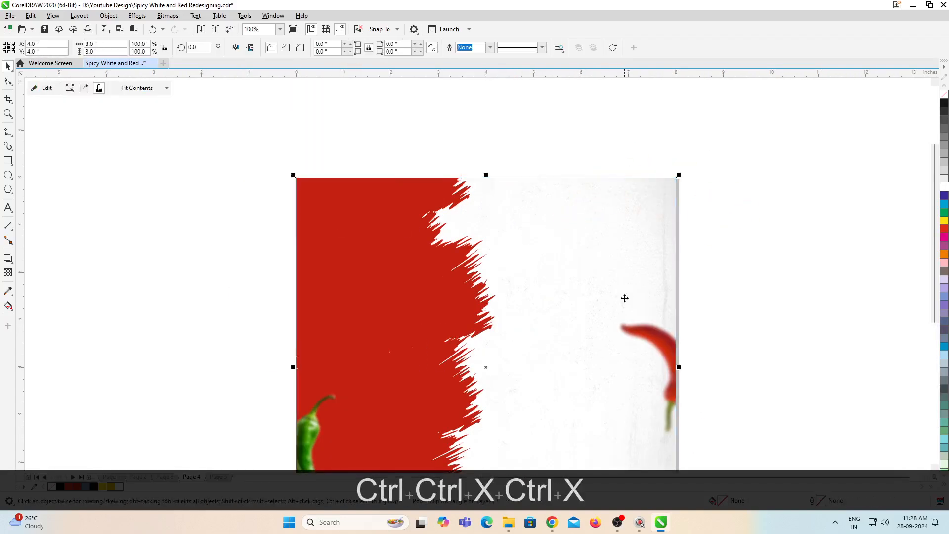
Step: Cut the red and green chillies out of the page 4 PowerClip background and finish editing it
{"action": "left_click", "coordinate": [631, 312], "text": "ctrl"}
{"action": "scroll", "coordinate": [636, 326], "scroll_direction": "down", "scroll_amount": 2}
{"action": "scroll", "coordinate": [641, 341], "scroll_direction": "up", "scroll_amount": 1}
{"action": "left_click", "coordinate": [643, 319]}
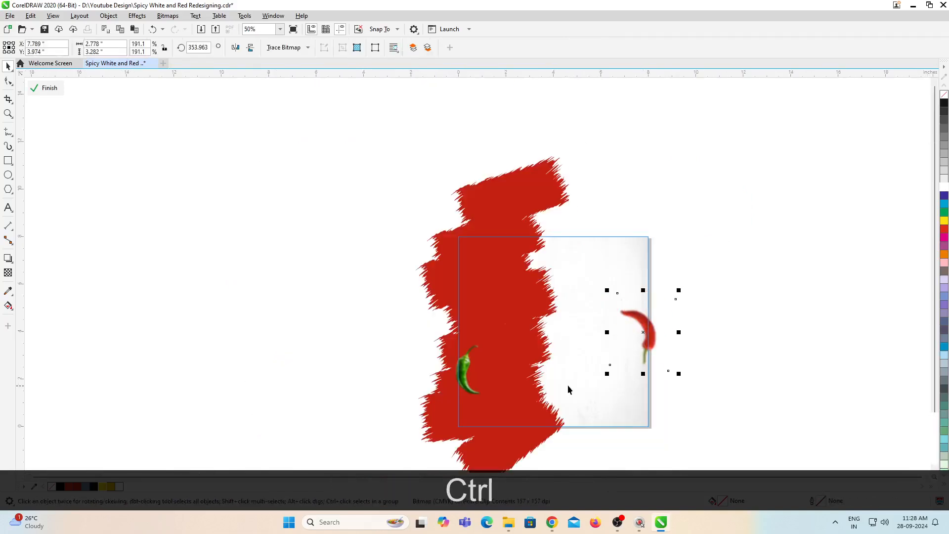
{"action": "key", "text": "ctrl+x"}
{"action": "left_click", "coordinate": [483, 381]}
{"action": "key", "text": "ctrl+x"}
{"action": "left_click", "coordinate": [699, 272], "text": "ctrl"}
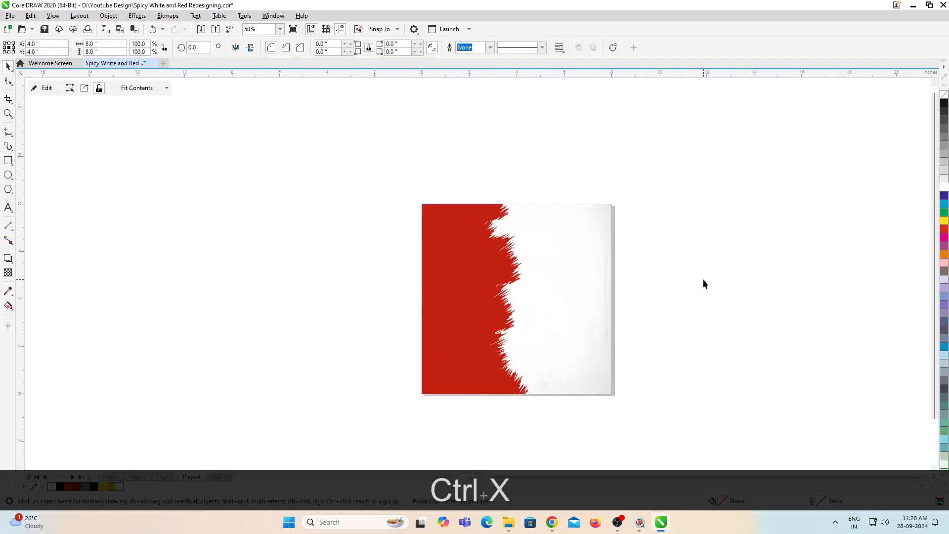
Step: Rotate the page 4 PowerClip background by 90 degrees
{"action": "left_click", "coordinate": [194, 48]}
{"action": "type", "text": "90"}
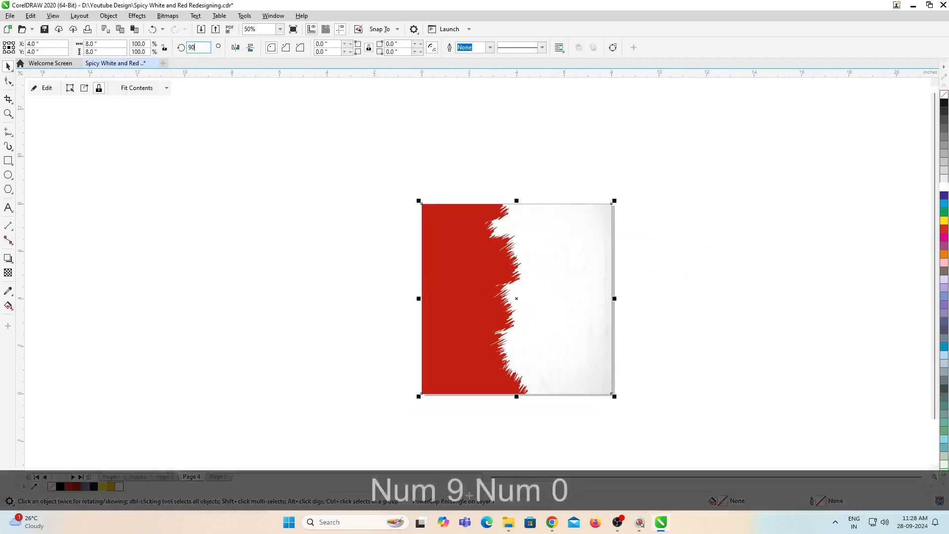
{"action": "key", "text": "Return"}
{"action": "left_click", "coordinate": [611, 155]}
{"action": "scroll", "coordinate": [536, 276], "scroll_direction": "up", "scroll_amount": 2}
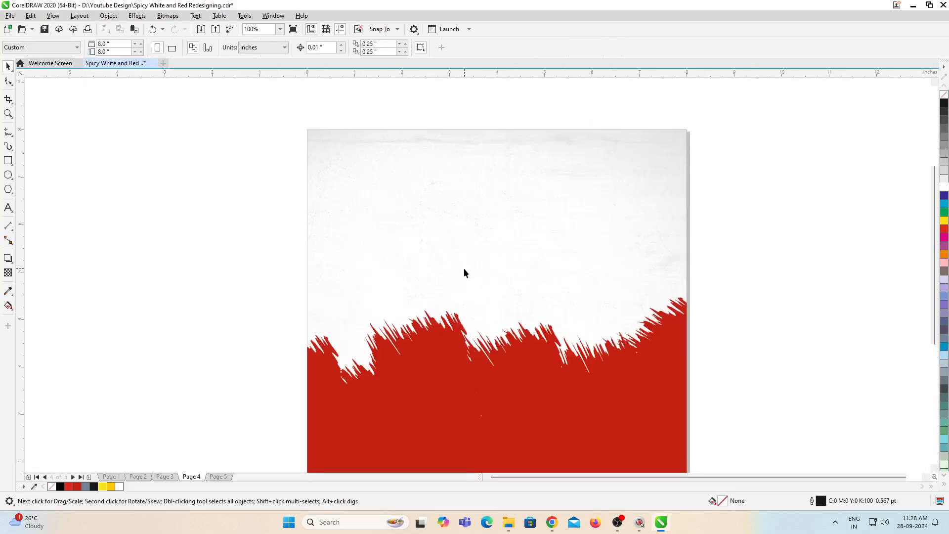
{"action": "scroll", "coordinate": [466, 281], "scroll_direction": "down", "scroll_amount": 2}
{"action": "key", "text": "F4"}
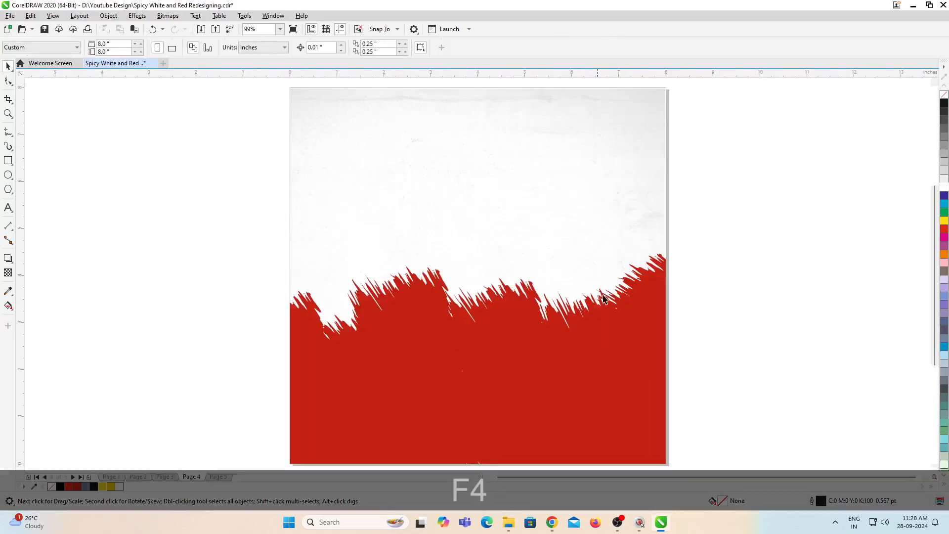
Step: Copy page 3's slogan, discount cloud, Special Offer ribbon, burger shadow and footer elements onto page 4
{"action": "key", "text": "Page_Up"}
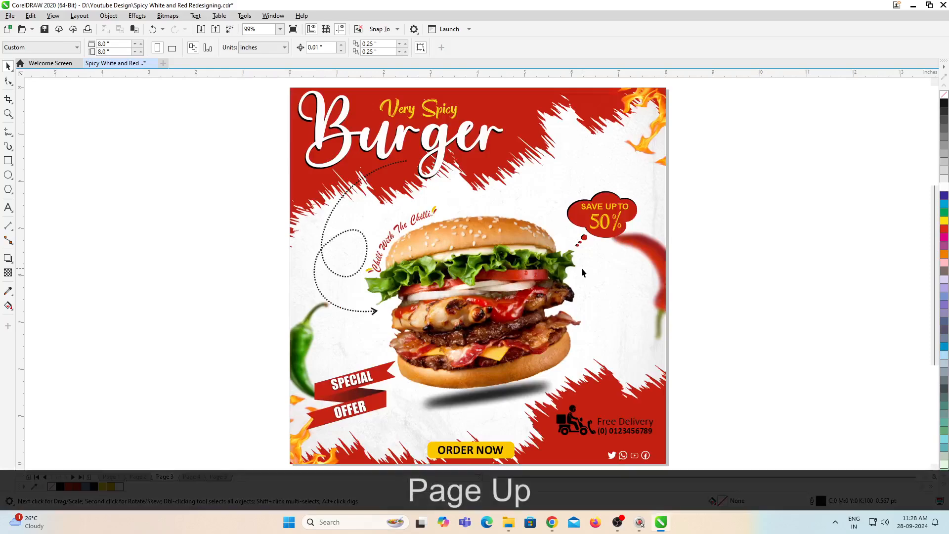
{"action": "scroll", "coordinate": [582, 268], "scroll_direction": "down", "scroll_amount": 2}
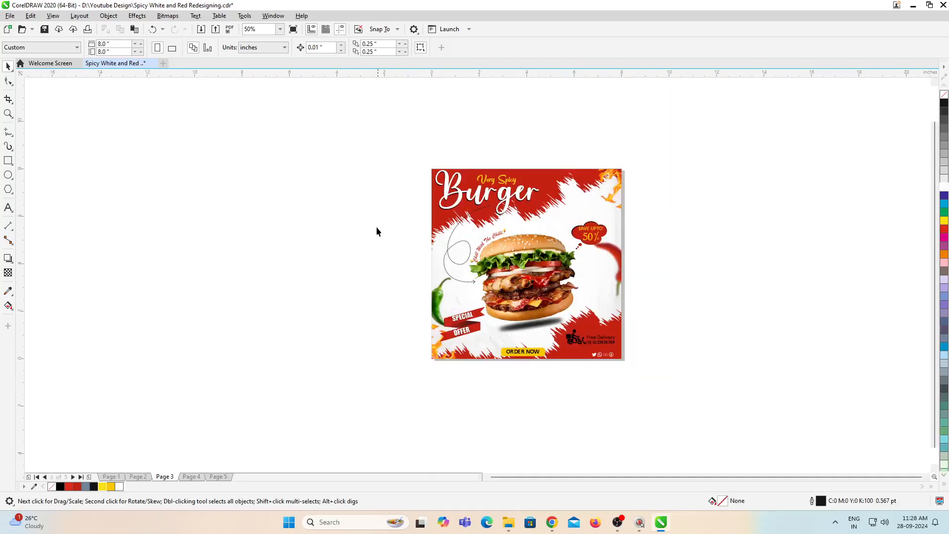
{"action": "left_click_drag", "start_coordinate": [761, 398], "coordinate": [761, 399]}
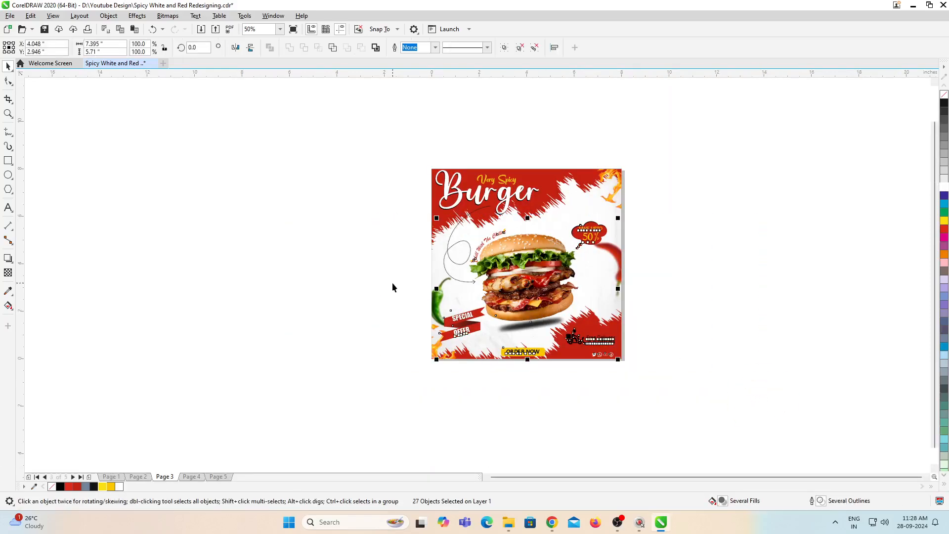
{"action": "left_click_drag", "start_coordinate": [401, 212], "coordinate": [722, 402]}
{"action": "key", "text": "ctrl+c"}
{"action": "key", "text": "Page_Down"}
{"action": "key", "text": "ctrl+v"}
{"action": "left_click", "coordinate": [734, 386]}
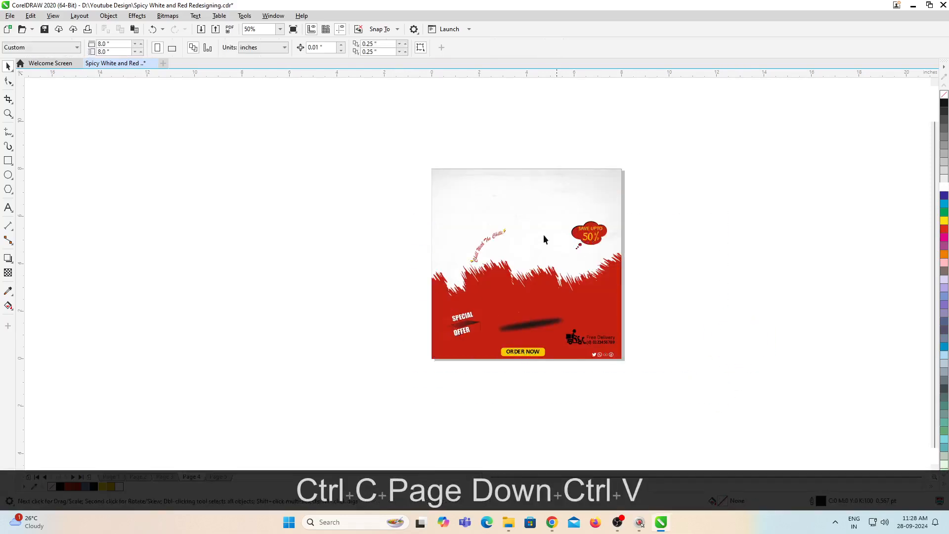
Step: Move the whole Special Offer ribbon off the poster into the empty area on its left
{"action": "scroll", "coordinate": [473, 337], "scroll_direction": "up", "scroll_amount": 2}
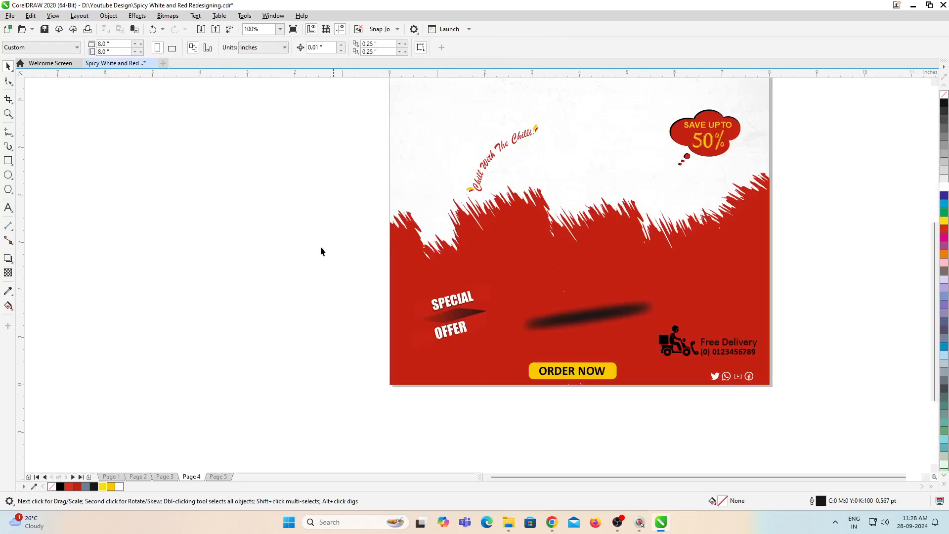
{"action": "left_click_drag", "start_coordinate": [314, 242], "coordinate": [515, 389]}
{"action": "scroll", "coordinate": [504, 360], "scroll_direction": "down", "scroll_amount": 2}
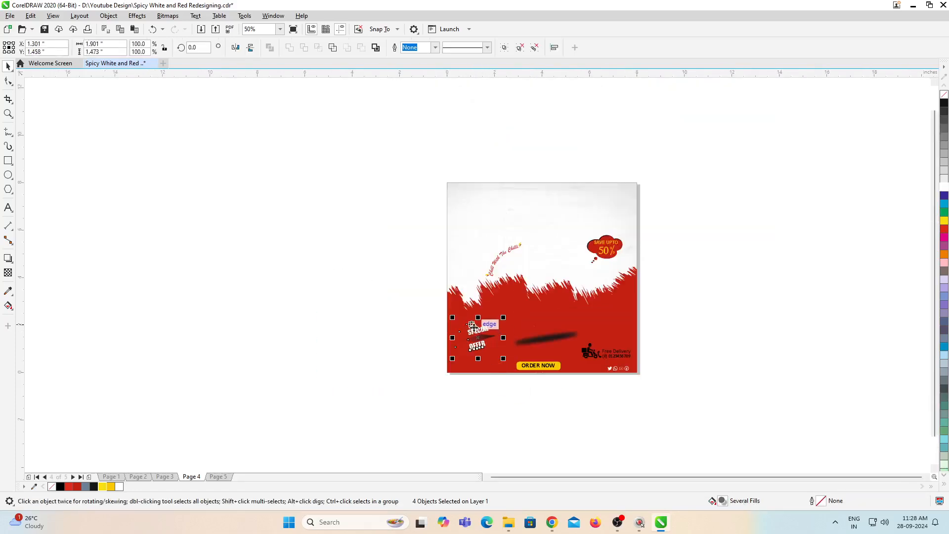
{"action": "left_click_drag", "start_coordinate": [478, 334], "coordinate": [392, 312]}
{"action": "left_click", "coordinate": [470, 403]}
Step: Copy the burger image from page 3 onto page 4, above its shadow
{"action": "left_click", "coordinate": [565, 339]}
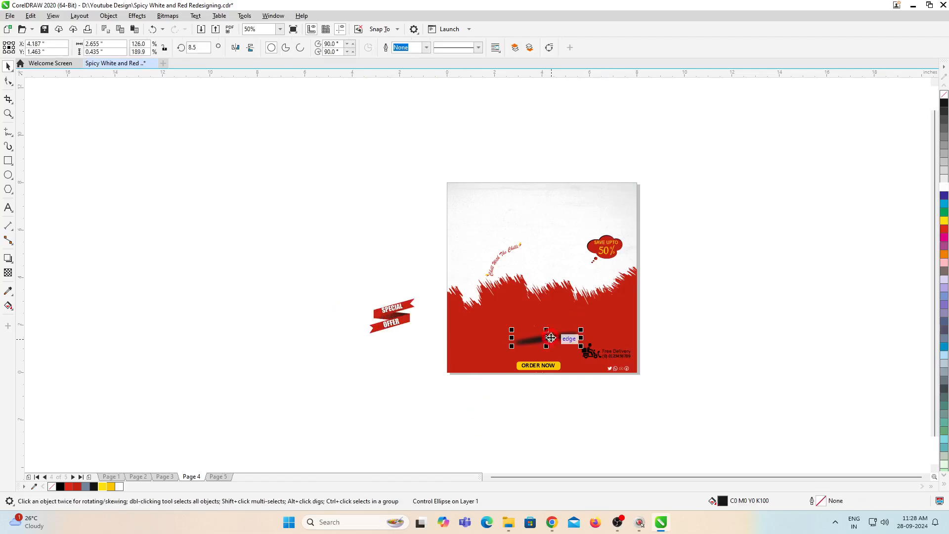
{"action": "scroll", "coordinate": [557, 345], "scroll_direction": "up", "scroll_amount": 2}
{"action": "scroll", "coordinate": [544, 348], "scroll_direction": "down", "scroll_amount": 2}
{"action": "scroll", "coordinate": [549, 358], "scroll_direction": "up", "scroll_amount": 2}
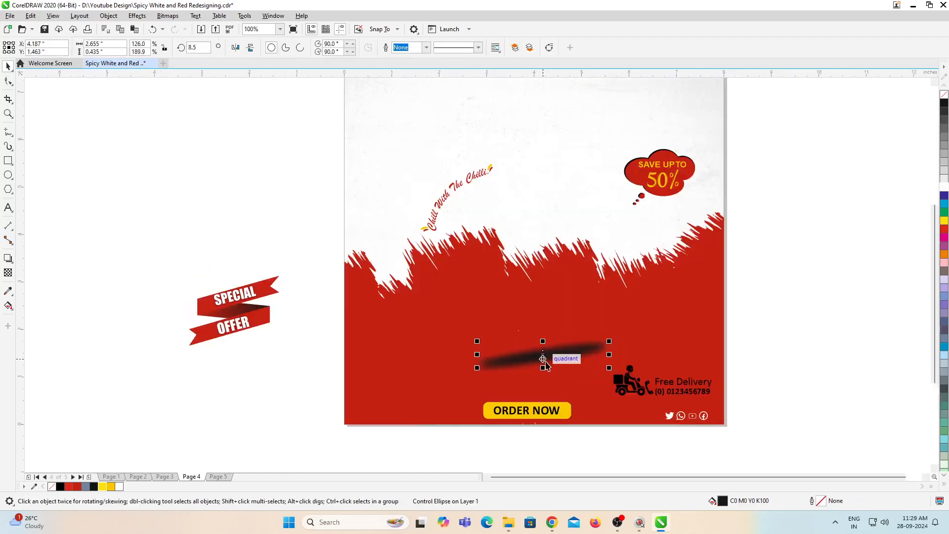
{"action": "scroll", "coordinate": [534, 272], "scroll_direction": "down", "scroll_amount": 2}
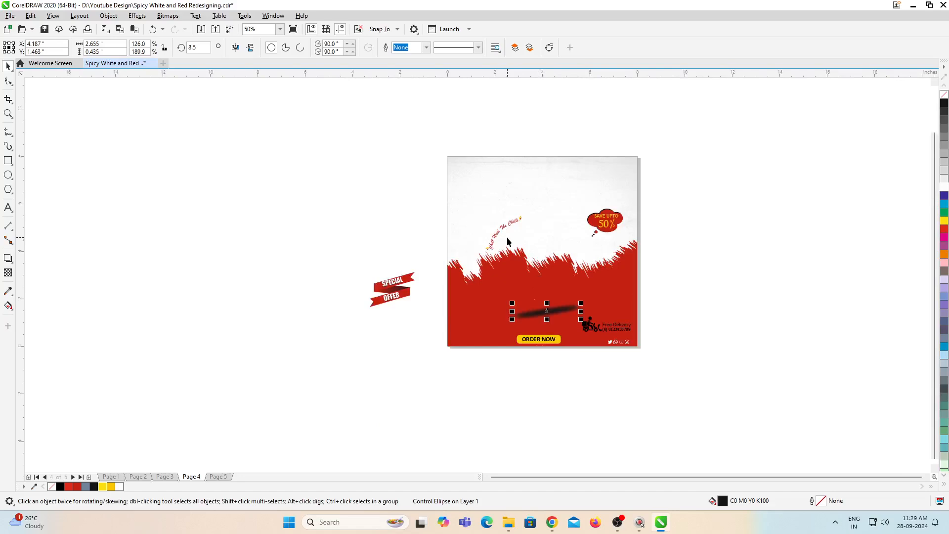
{"action": "key", "text": "F4"}
{"action": "key", "text": "Page_Up"}
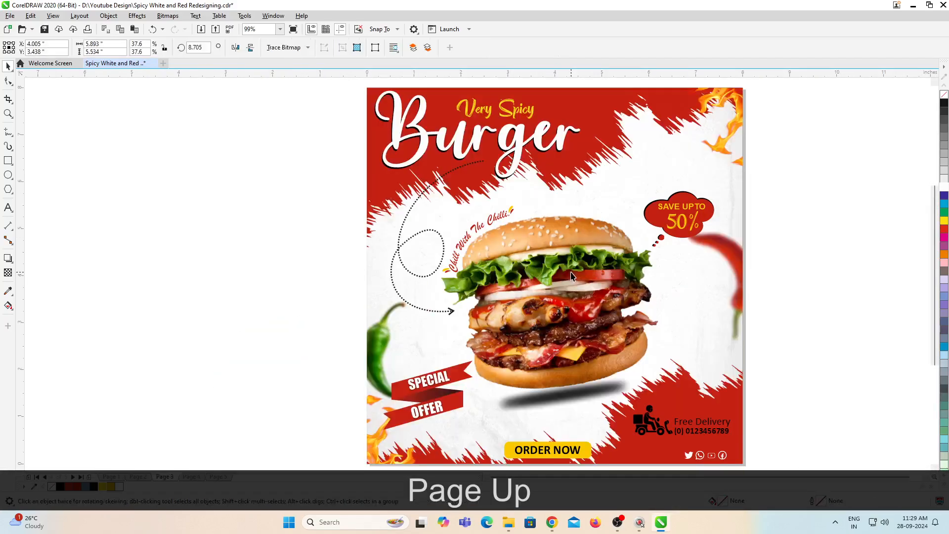
{"action": "key", "text": "ctrl+c"}
{"action": "key", "text": "Page_Down"}
{"action": "key", "text": "ctrl+v"}
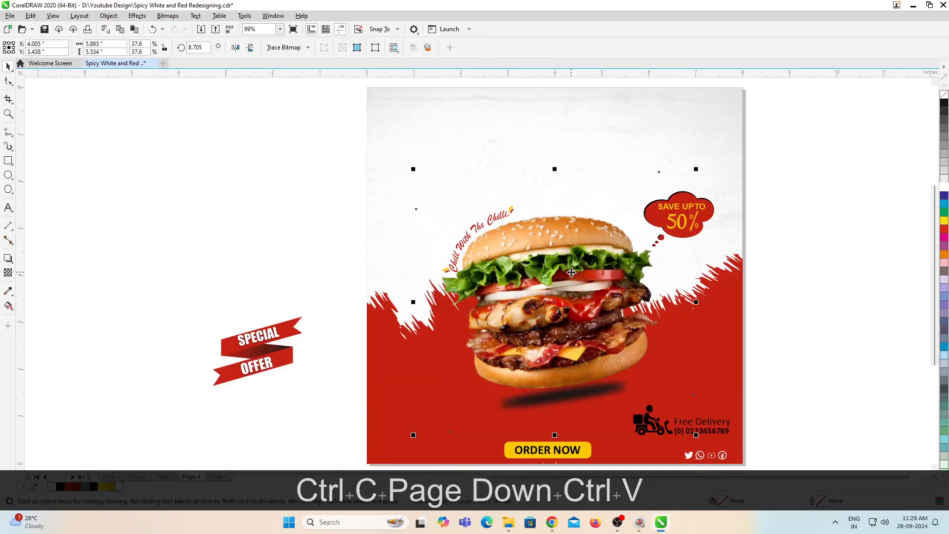
{"action": "scroll", "coordinate": [535, 244], "scroll_direction": "down", "scroll_amount": 1}
{"action": "left_click", "coordinate": [735, 285]}
Step: Place the Special Offer ribbon on the white area to the upper left of the burger
{"action": "scroll", "coordinate": [547, 249], "scroll_direction": "up", "scroll_amount": 1}
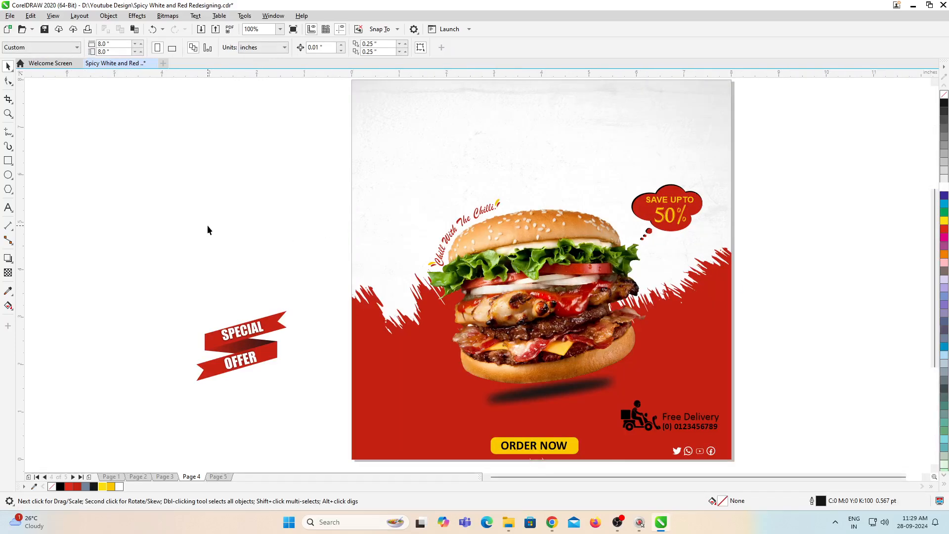
{"action": "left_click_drag", "start_coordinate": [330, 399], "coordinate": [329, 398]}
{"action": "left_click_drag", "start_coordinate": [256, 337], "coordinate": [425, 200]}
{"action": "scroll", "coordinate": [425, 201], "scroll_direction": "down", "scroll_amount": 1}
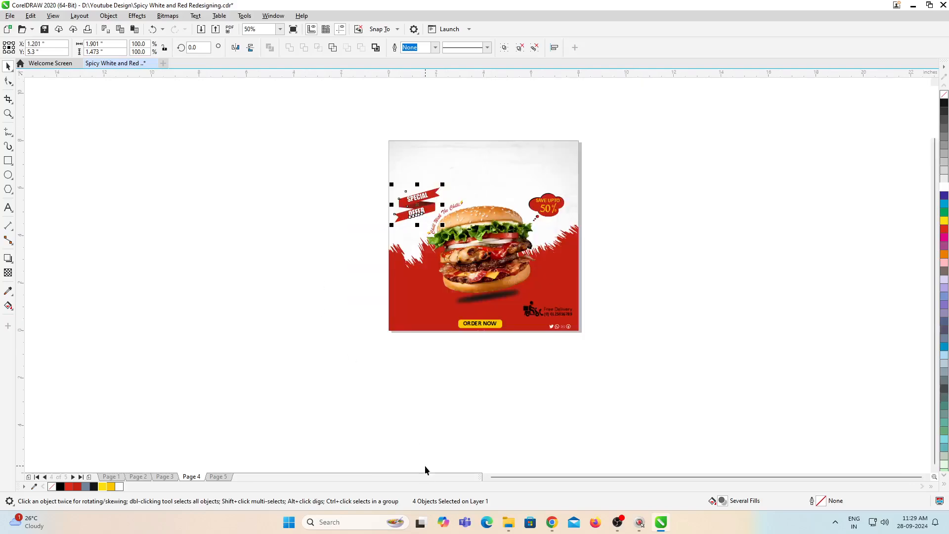
Step: Copy the red Very Spicy Burger title from page 2 onto page 4
{"action": "key", "text": "F4"}
{"action": "key", "text": "Page_Up"}
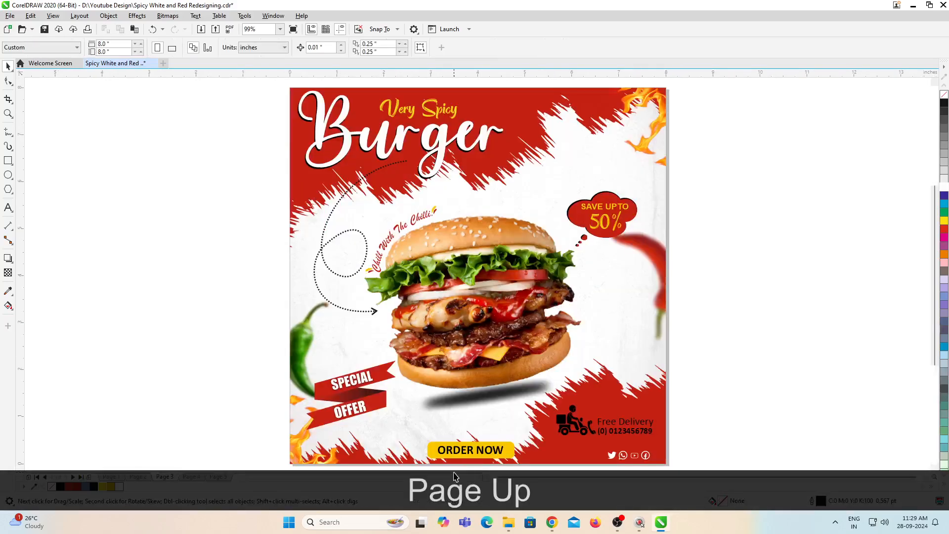
{"action": "key", "text": "Page_Up"}
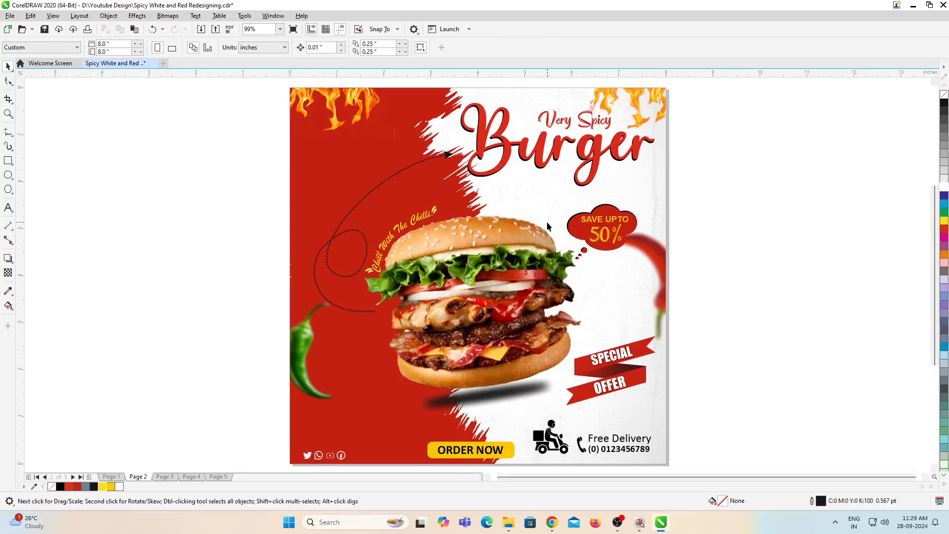
{"action": "key", "text": "Page_Up"}
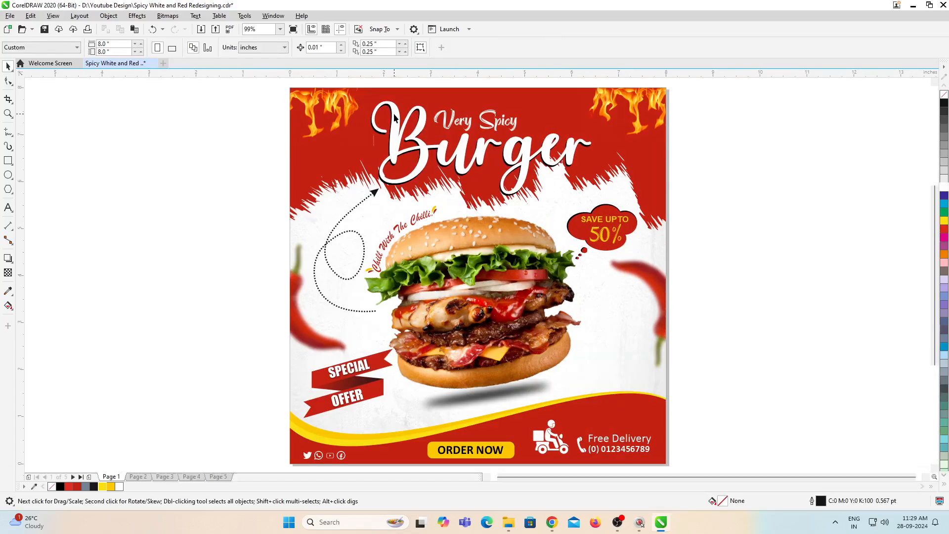
{"action": "key", "text": "Page_Down"}
{"action": "key", "text": "ctrl+c"}
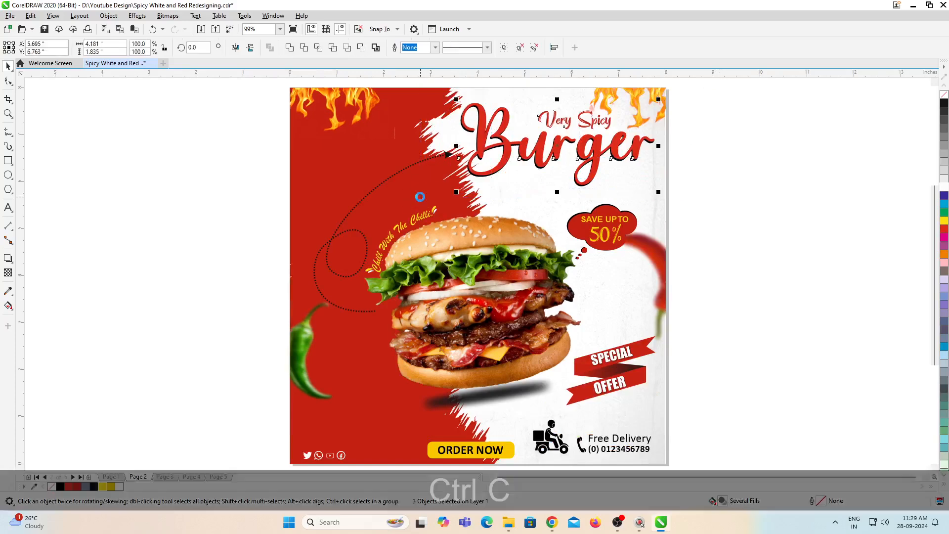
{"action": "key", "text": "Page_Down"}
{"action": "key", "text": "Page_Down"}
{"action": "key", "text": "ctrl+v"}
Step: Move the Very Spicy Burger title to the upper middle of the page 4 poster and fine-tune its position
{"action": "left_click_drag", "start_coordinate": [593, 160], "coordinate": [529, 147]}
{"action": "key", "text": "shift"}
{"action": "key", "text": "Left"}
{"action": "key", "text": "Left"}
{"action": "key", "text": "Left"}
{"action": "key", "text": "Left"}
{"action": "key", "text": "Right"}
{"action": "key", "text": "Right"}
{"action": "key", "text": "Right"}
Step: Cut the Order Now button, black delivery contact and social icons from the bottom of page 4
{"action": "scroll", "coordinate": [596, 271], "scroll_direction": "down", "scroll_amount": 3}
{"action": "scroll", "coordinate": [596, 272], "scroll_direction": "up", "scroll_amount": 3}
{"action": "left_click_drag", "start_coordinate": [752, 276], "coordinate": [257, 411]}
{"action": "key", "text": "ctrl+x"}
Step: Copy page 1's footer with the Order Now button, white delivery contact and social icons onto page 4
{"action": "key", "text": "Page_Up"}
{"action": "key", "text": "Page_Up"}
{"action": "key", "text": "Page_Up"}
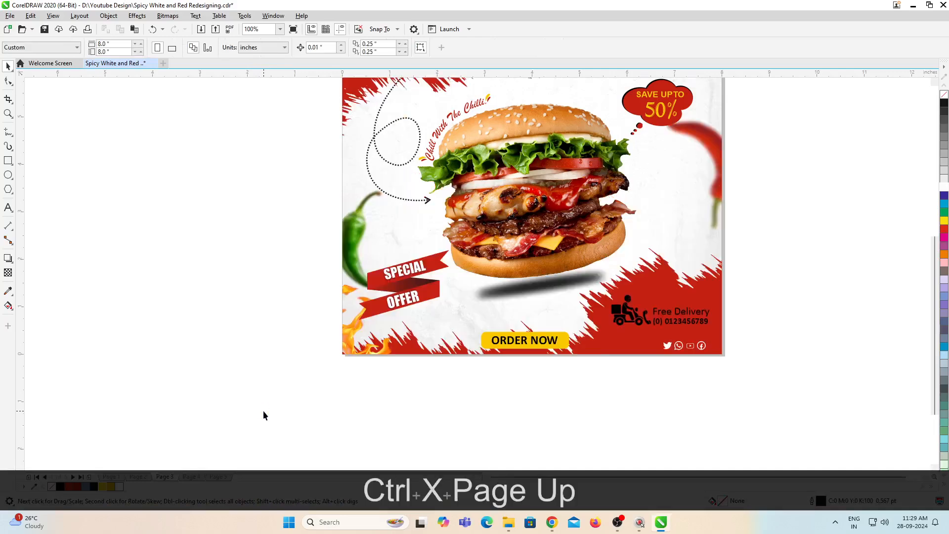
{"action": "left_click_drag", "start_coordinate": [474, 393], "coordinate": [475, 393]}
{"action": "left_click_drag", "start_coordinate": [796, 398], "coordinate": [239, 299]}
{"action": "key", "text": "ctrl+c"}
{"action": "key", "text": "Page_Down"}
{"action": "key", "text": "Page_Down"}
{"action": "key", "text": "Page_Down"}
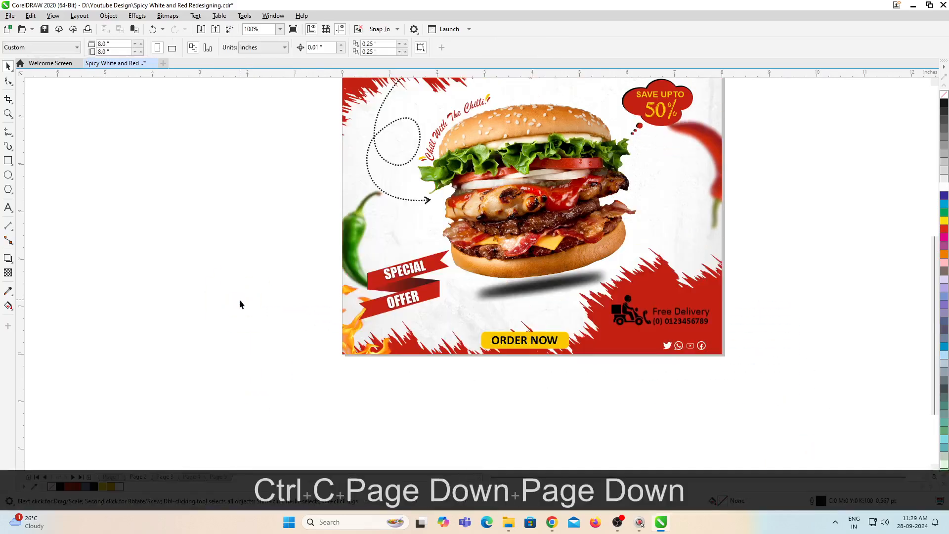
{"action": "key", "text": "ctrl+v"}
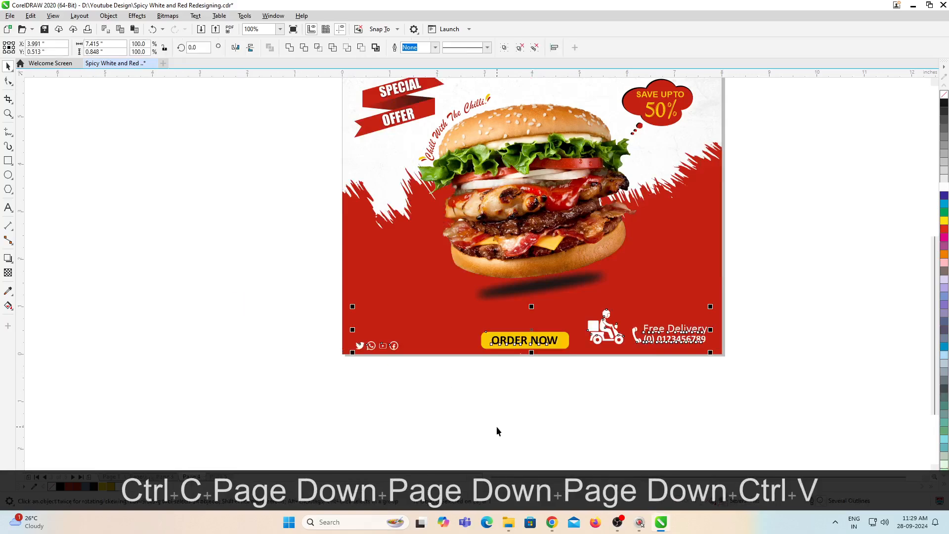
{"action": "left_click", "coordinate": [631, 429]}
{"action": "key", "text": "F4"}
{"action": "left_click", "coordinate": [719, 377]}
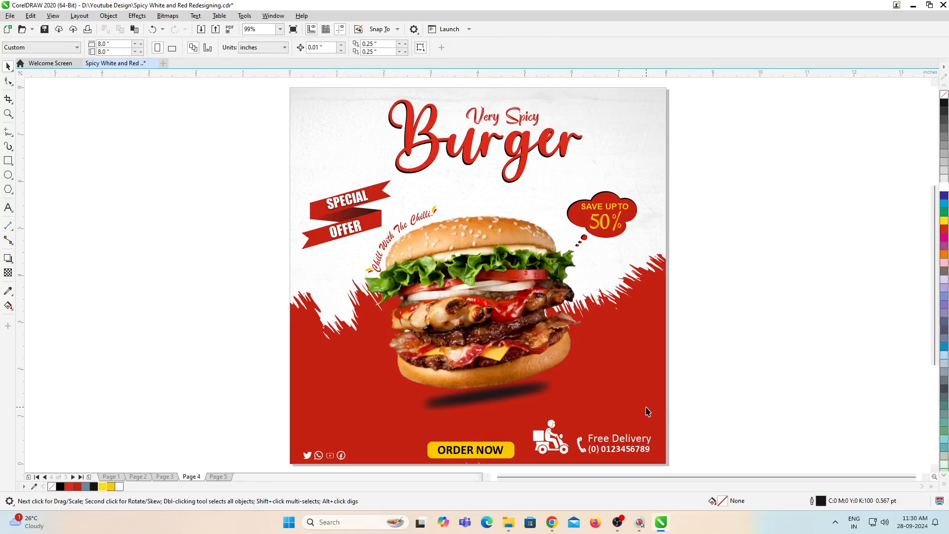
Step: Copy the red and green chillies from inside page 3's PowerClip background onto page 4
{"action": "key", "text": "Page_Up"}
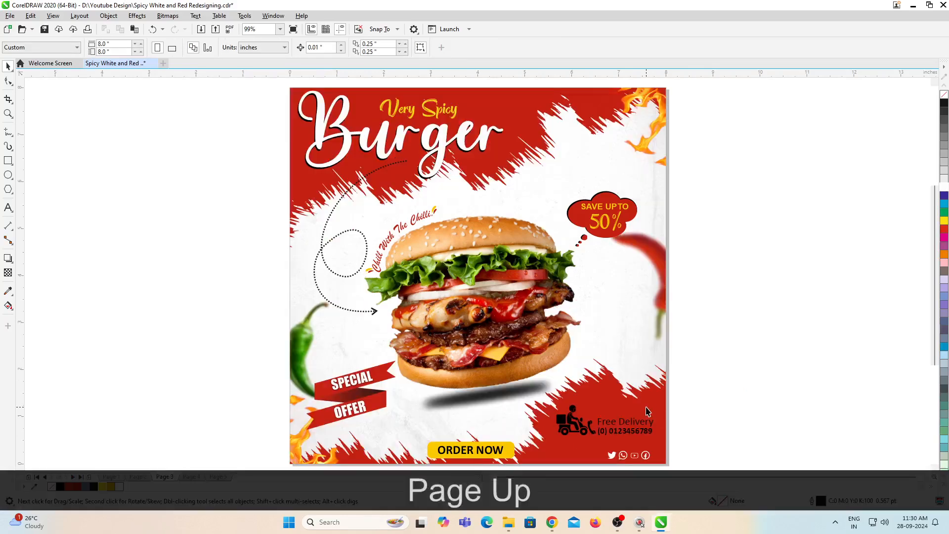
{"action": "left_click", "coordinate": [592, 311], "text": "ctrl"}
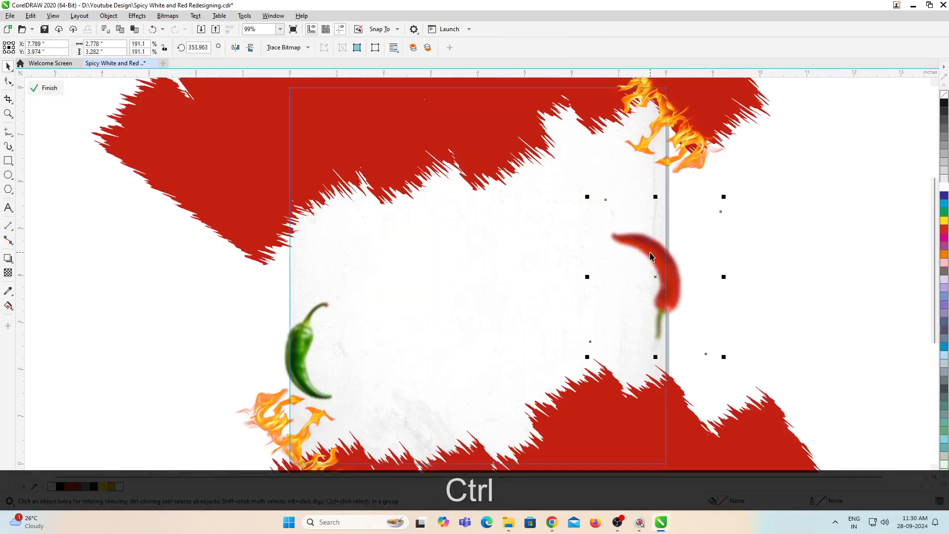
{"action": "key", "text": "ctrl+shift+c"}
{"action": "key", "text": "Page_Down"}
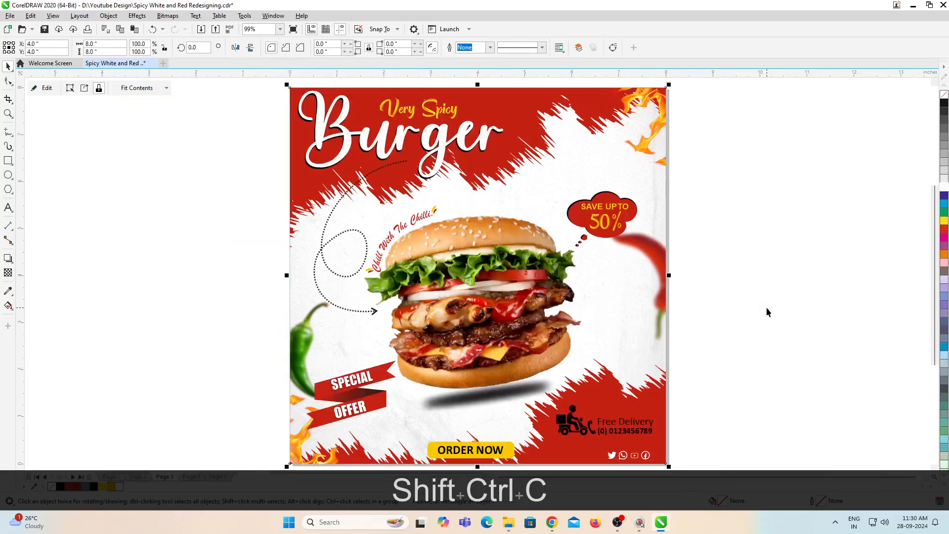
{"action": "key", "text": "Page_Down"}
{"action": "key", "text": "Page_Up"}
{"action": "key", "text": "ctrl+v"}
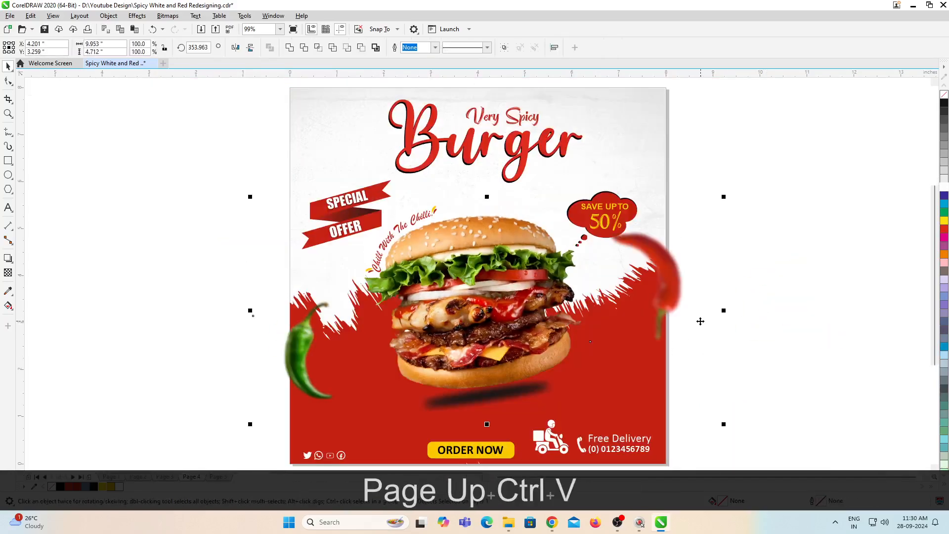
Step: Move the red chilli to the poster's upper-right edge and paste it inside the PowerClip background
{"action": "left_click", "coordinate": [669, 272]}
{"action": "left_click_drag", "start_coordinate": [668, 272], "coordinate": [662, 177]}
{"action": "key", "text": "ctrl+x"}
{"action": "left_click", "coordinate": [644, 118], "text": "ctrl"}
{"action": "key", "text": "ctrl+v"}
{"action": "left_click", "coordinate": [725, 212], "text": "ctrl"}
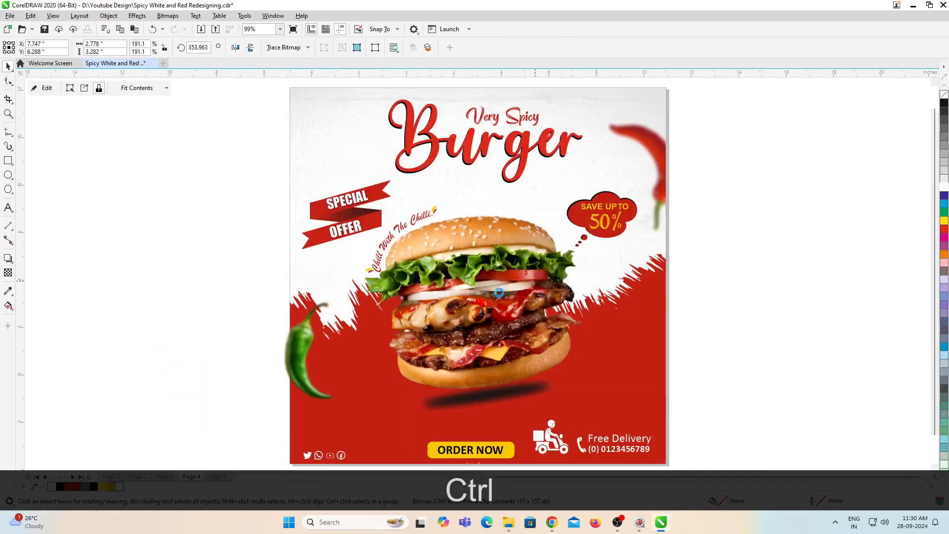
Step: Put the green chilli inside the PowerClip background at the poster's left edge and finish editing it
{"action": "left_click", "coordinate": [417, 322], "text": "ctrl"}
{"action": "key", "text": "ctrl+x"}
{"action": "left_click", "coordinate": [468, 312], "text": "ctrl"}
{"action": "key", "text": "ctrl+v"}
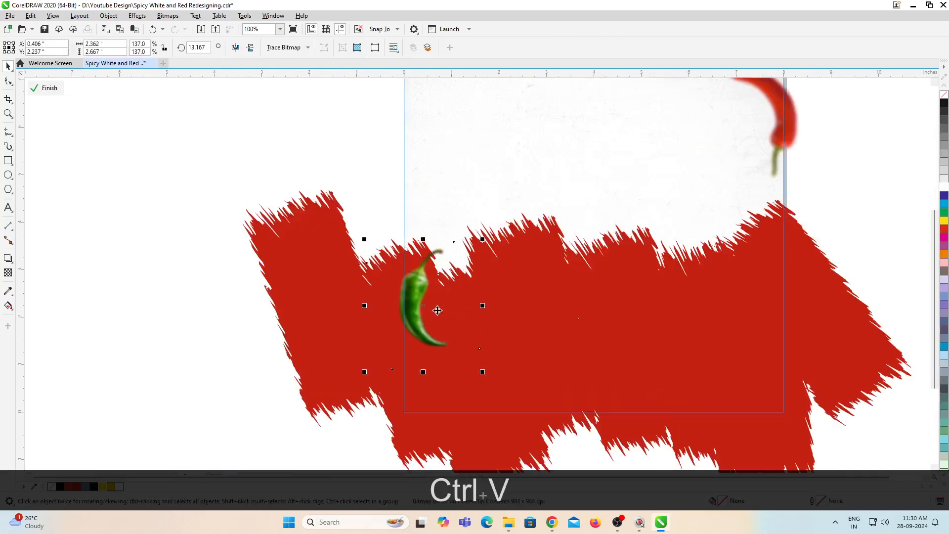
{"action": "left_click", "coordinate": [233, 283], "text": "ctrl"}
{"action": "scroll", "coordinate": [474, 312], "scroll_direction": "down", "scroll_amount": 1}
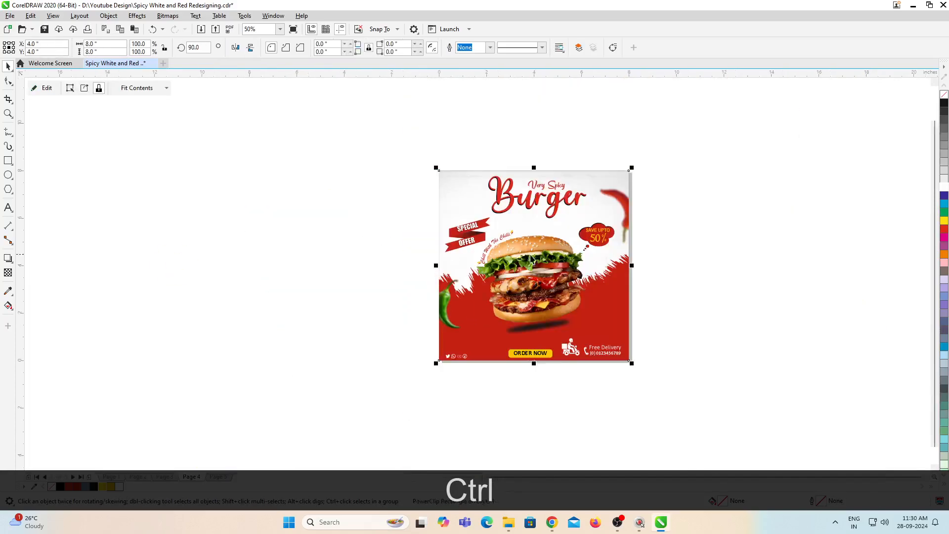
Step: Copy the corner flame from inside page 3's PowerClip background onto page 4 and move it to the poster's upper-left area
{"action": "scroll", "coordinate": [535, 265], "scroll_direction": "up", "scroll_amount": 1}
{"action": "key", "text": "F4"}
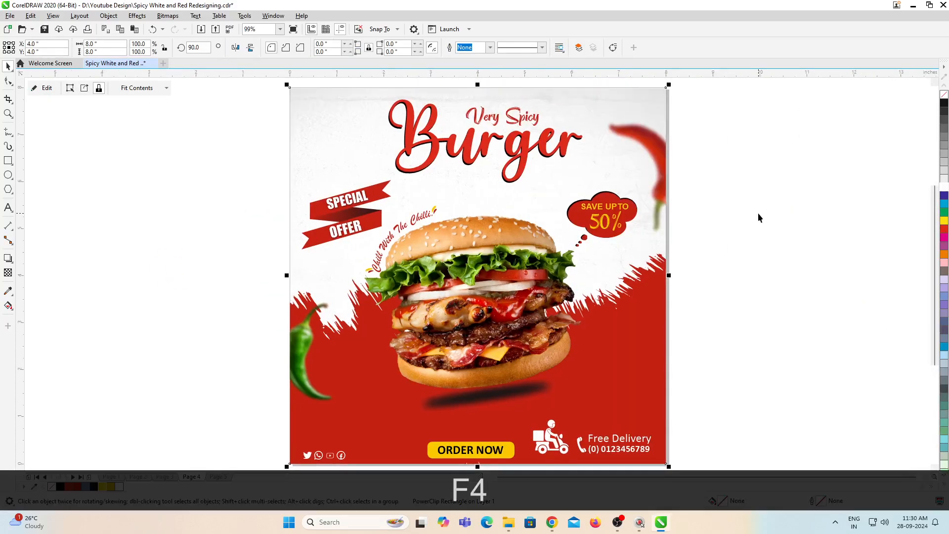
{"action": "key", "text": "Page_Up"}
{"action": "left_click", "coordinate": [600, 205], "text": "ctrl"}
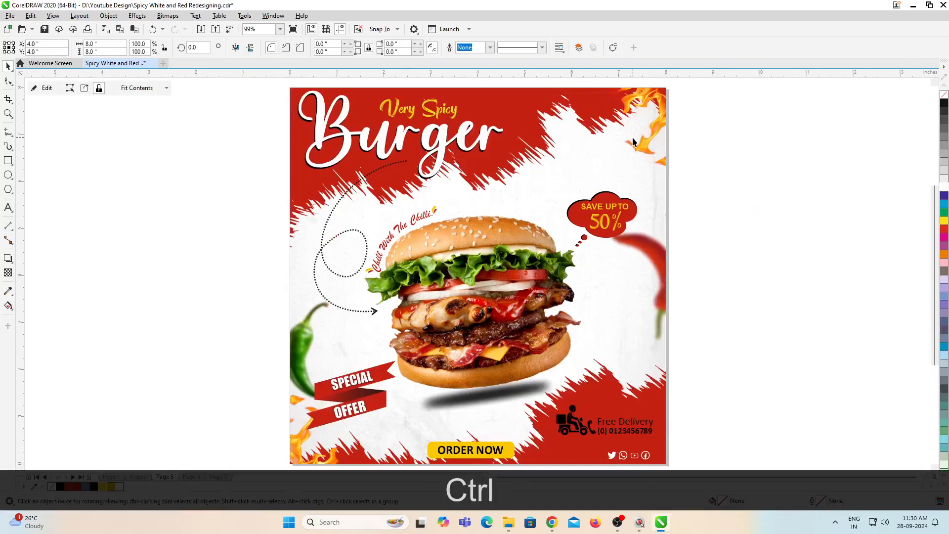
{"action": "key", "text": "ctrl+c"}
{"action": "left_click", "coordinate": [728, 256], "text": "ctrl"}
{"action": "key", "text": "Page_Down"}
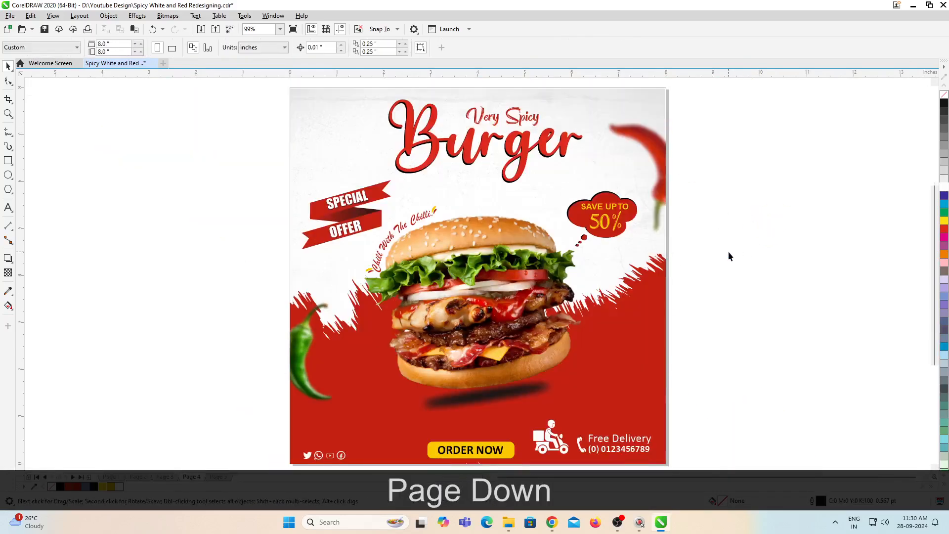
{"action": "key", "text": "ctrl+v"}
{"action": "left_click_drag", "start_coordinate": [692, 138], "coordinate": [302, 151]}
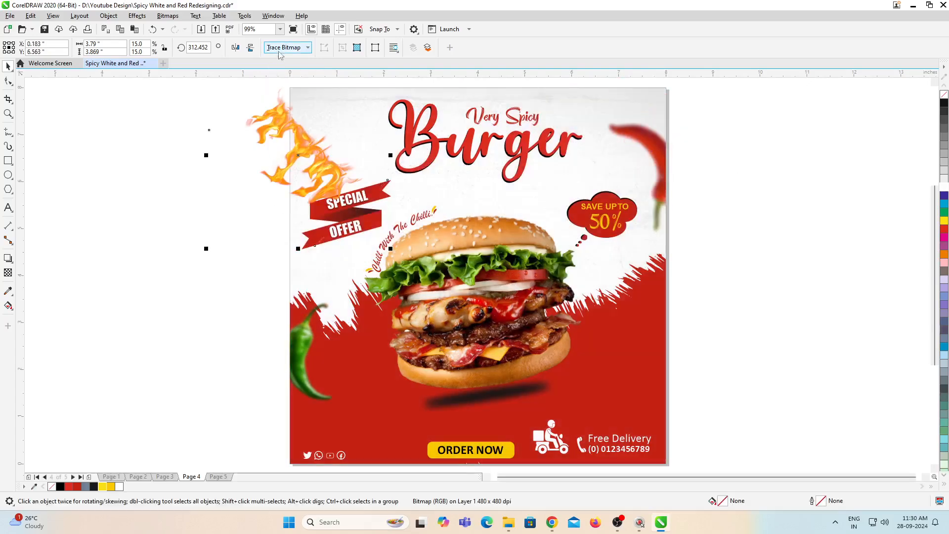
Step: Rotate the flame to about 36 degrees and position it over the poster's upper-left corner
{"action": "left_click", "coordinate": [268, 174]}
{"action": "scroll", "coordinate": [262, 197], "scroll_direction": "down", "scroll_amount": 2}
{"action": "scroll", "coordinate": [260, 179], "scroll_direction": "up", "scroll_amount": 2}
{"action": "left_click_drag", "start_coordinate": [206, 165], "coordinate": [221, 330]}
{"action": "left_click_drag", "start_coordinate": [313, 240], "coordinate": [323, 221]}
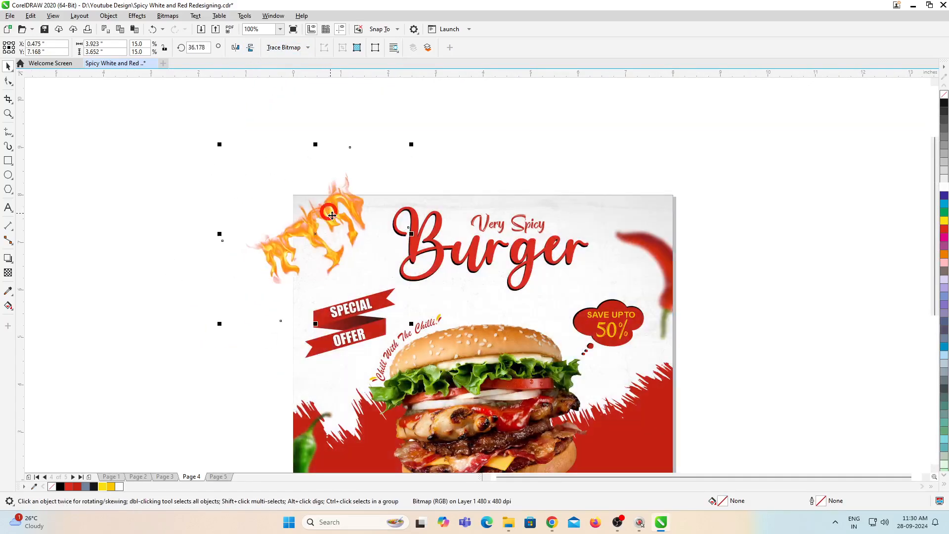
Step: Move the flame inside the PowerClip background, scale it to about 18.1% and fit it into the upper-left corner
{"action": "key", "text": "ctrl+x"}
{"action": "left_click", "coordinate": [389, 237]}
{"action": "left_click", "coordinate": [390, 237], "text": "ctrl"}
{"action": "key", "text": "ctrl+v"}
{"action": "left_click_drag", "start_coordinate": [225, 144], "coordinate": [204, 124]}
{"action": "left_click_drag", "start_coordinate": [333, 224], "coordinate": [338, 221]}
{"action": "left_click_drag", "start_coordinate": [417, 321], "coordinate": [435, 337]}
{"action": "left_click_drag", "start_coordinate": [345, 175], "coordinate": [364, 168]}
{"action": "left_click", "coordinate": [525, 149], "text": "ctrl"}
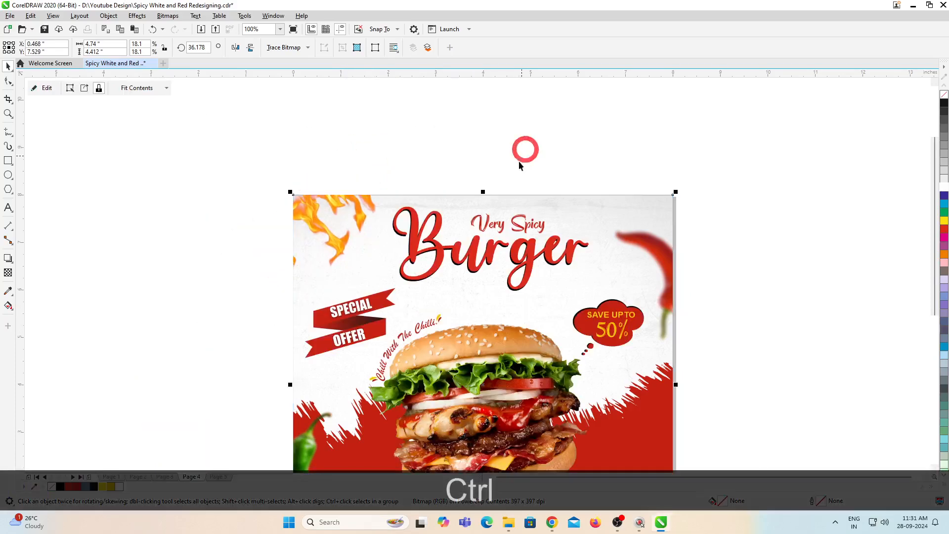
Step: Duplicate the flame inside the PowerClip background, place the copy in the lower-right corner and mirror it vertically
{"action": "scroll", "coordinate": [519, 166], "scroll_direction": "down", "scroll_amount": 1}
{"action": "scroll", "coordinate": [359, 303], "scroll_direction": "up", "scroll_amount": 1}
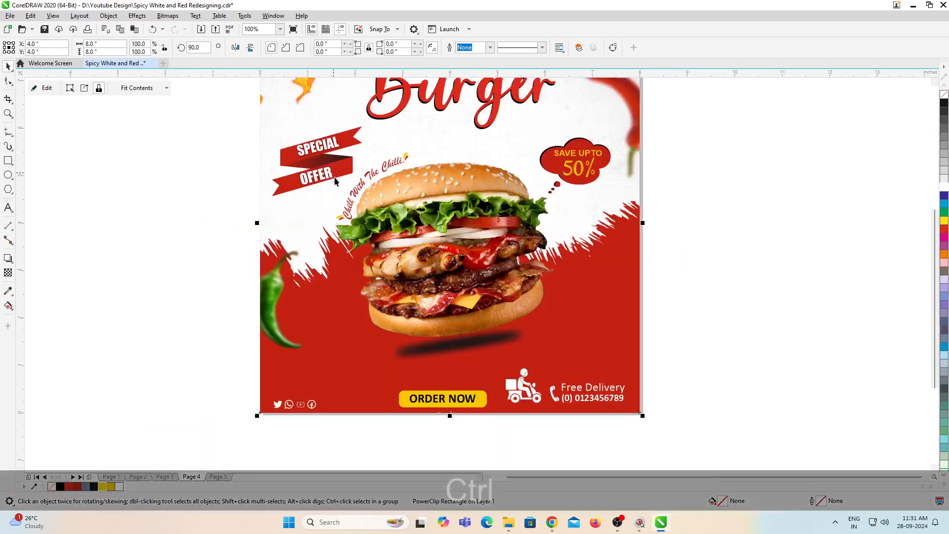
{"action": "scroll", "coordinate": [405, 348], "scroll_direction": "down", "scroll_amount": 1}
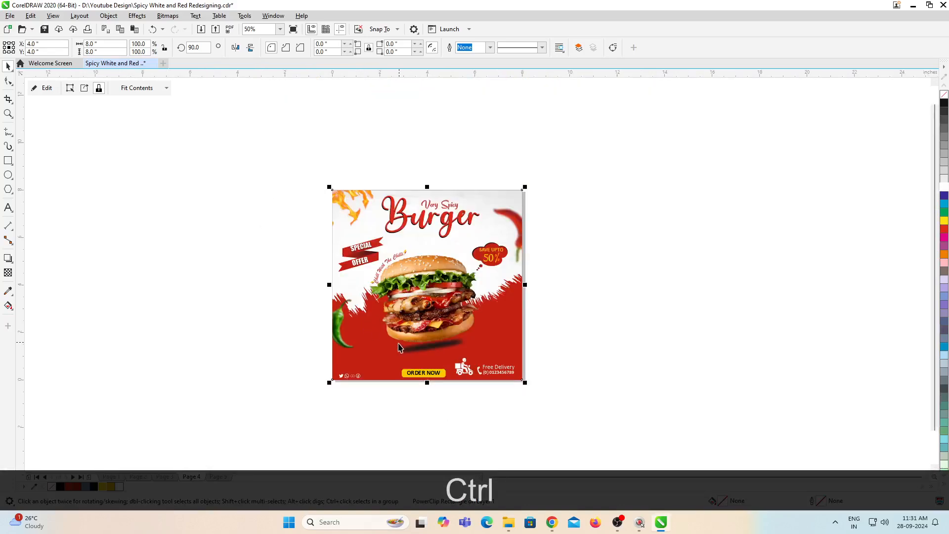
{"action": "left_click", "coordinate": [360, 203], "text": "ctrl"}
{"action": "key", "text": "KP_Add"}
{"action": "left_click_drag", "start_coordinate": [362, 204], "coordinate": [523, 365]}
{"action": "left_click", "coordinate": [250, 47]}
{"action": "scroll", "coordinate": [522, 384], "scroll_direction": "up", "scroll_amount": 2}
{"action": "left_click", "coordinate": [694, 399], "text": "ctrl"}
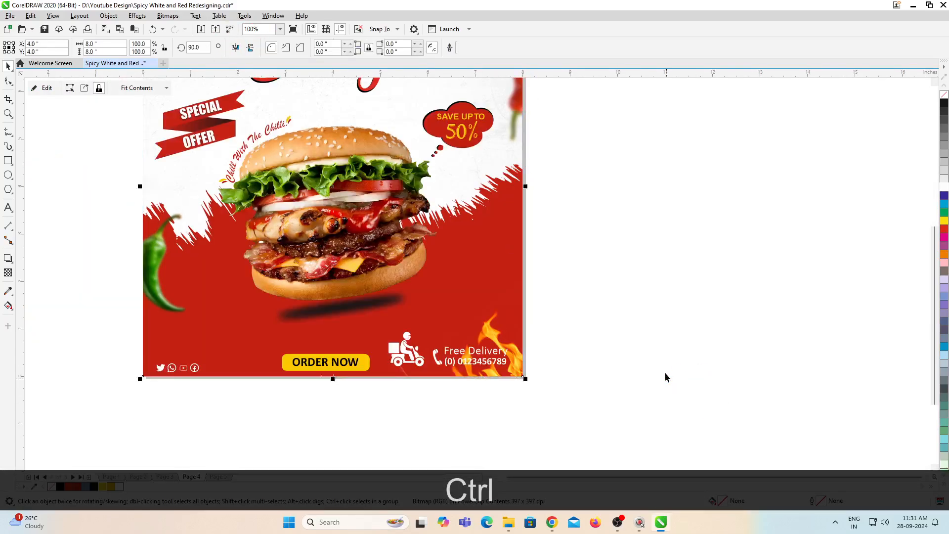
Step: Swap the footer elements, placing the delivery contact at the poster's lower left and the social icons right of the Order Now button
{"action": "scroll", "coordinate": [547, 344], "scroll_direction": "down", "scroll_amount": 1}
{"action": "scroll", "coordinate": [446, 344], "scroll_direction": "up", "scroll_amount": 1}
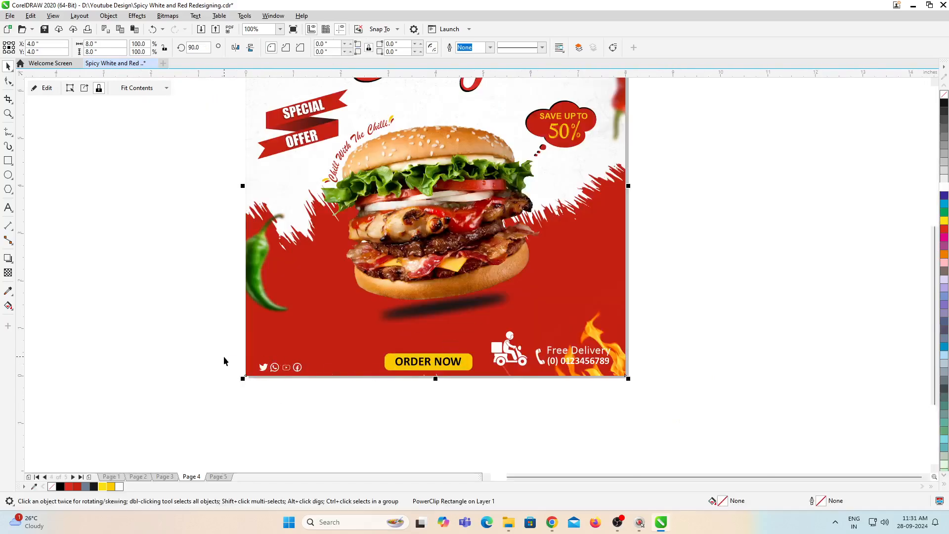
{"action": "left_click_drag", "start_coordinate": [224, 356], "coordinate": [363, 399]}
{"action": "left_click", "coordinate": [563, 352]}
{"action": "left_click_drag", "start_coordinate": [695, 317], "coordinate": [488, 376]}
{"action": "left_click_drag", "start_coordinate": [581, 352], "coordinate": [319, 385]}
{"action": "left_click_drag", "start_coordinate": [284, 367], "coordinate": [526, 367]}
{"action": "left_click_drag", "start_coordinate": [191, 309], "coordinate": [387, 376]}
{"action": "left_click_drag", "start_coordinate": [352, 344], "coordinate": [352, 354]}
{"action": "left_click", "coordinate": [536, 434]}
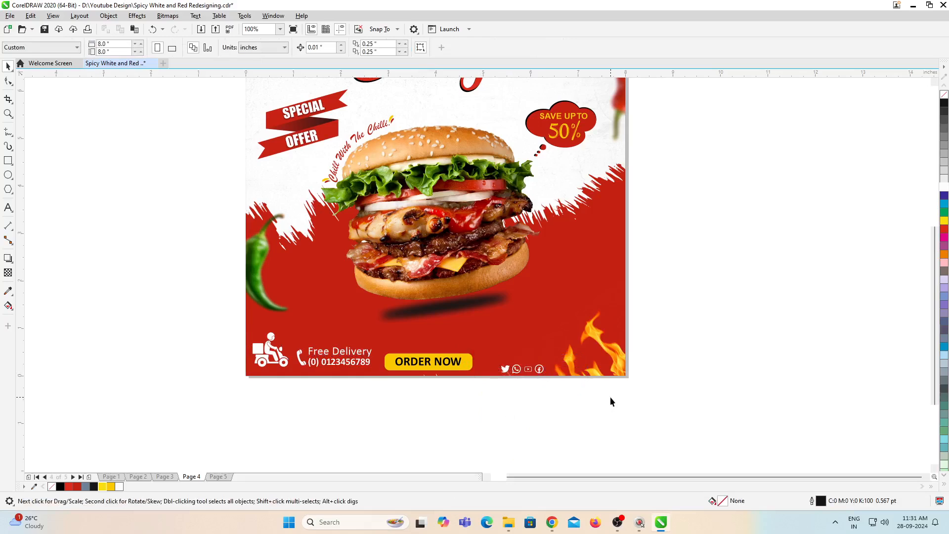
Step: Widen the shadow beneath the burger and apply a Gaussian Blur to it
{"action": "key", "text": "F4"}
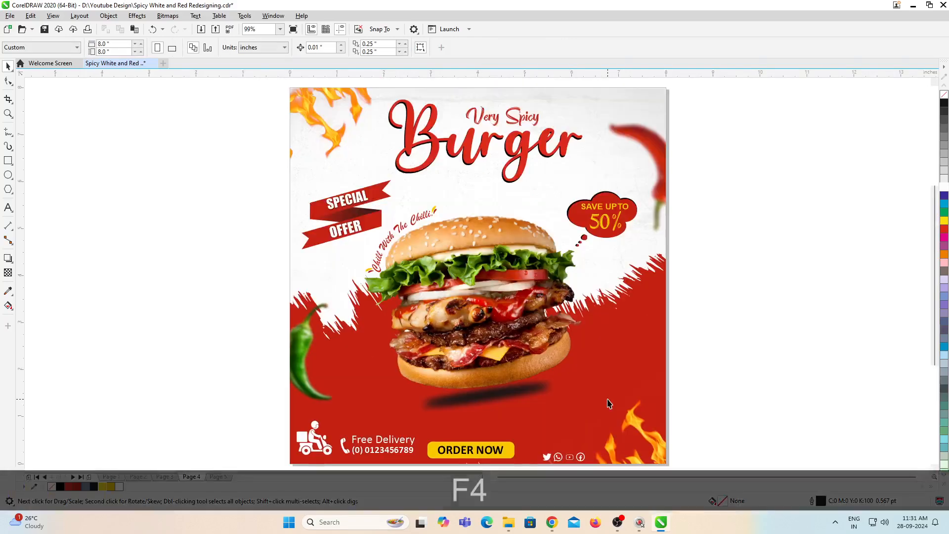
{"action": "left_click", "coordinate": [505, 394]}
{"action": "left_click", "coordinate": [536, 392], "text": "alt"}
{"action": "left_click_drag", "start_coordinate": [559, 396], "coordinate": [571, 397]}
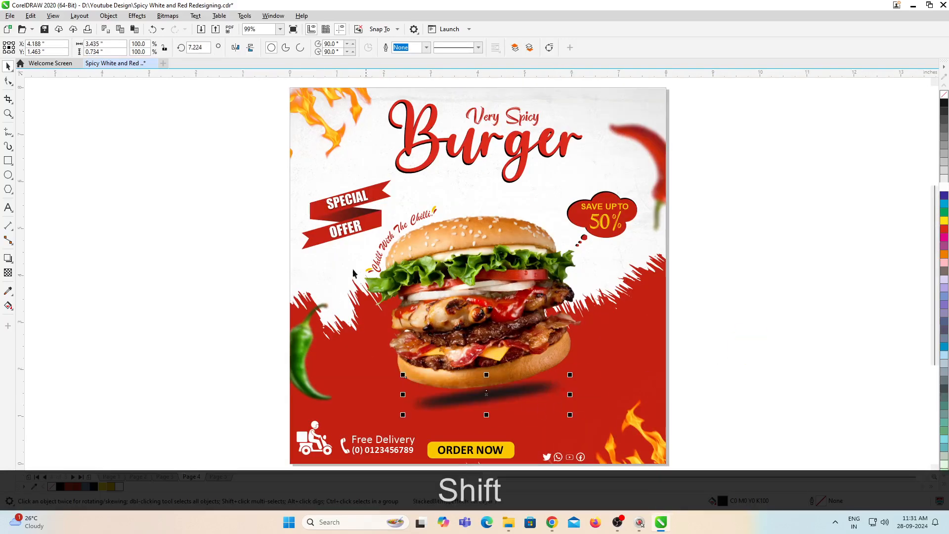
{"action": "left_click", "coordinate": [138, 16]}
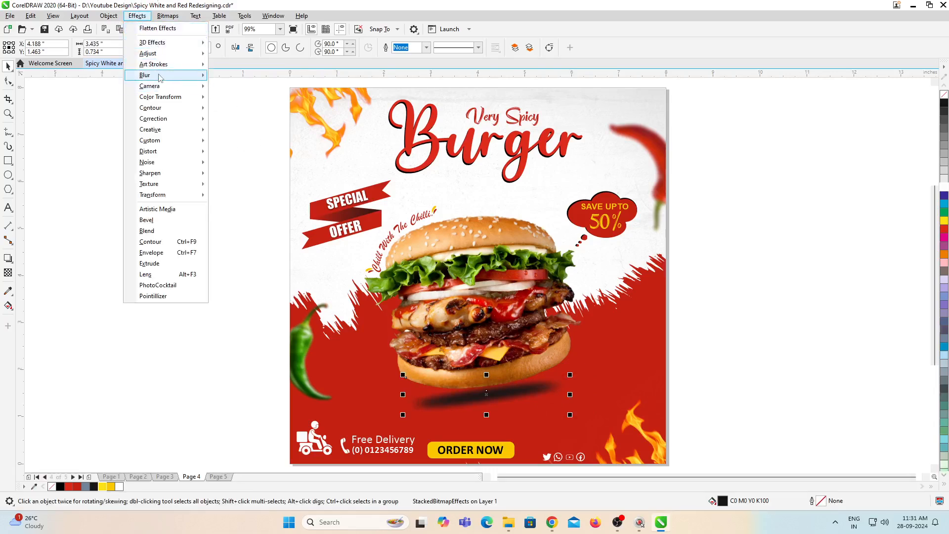
{"action": "mouse_move", "coordinate": [160, 77]}
{"action": "left_click", "coordinate": [248, 99]}
{"action": "left_click_drag", "start_coordinate": [476, 227], "coordinate": [800, 291]}
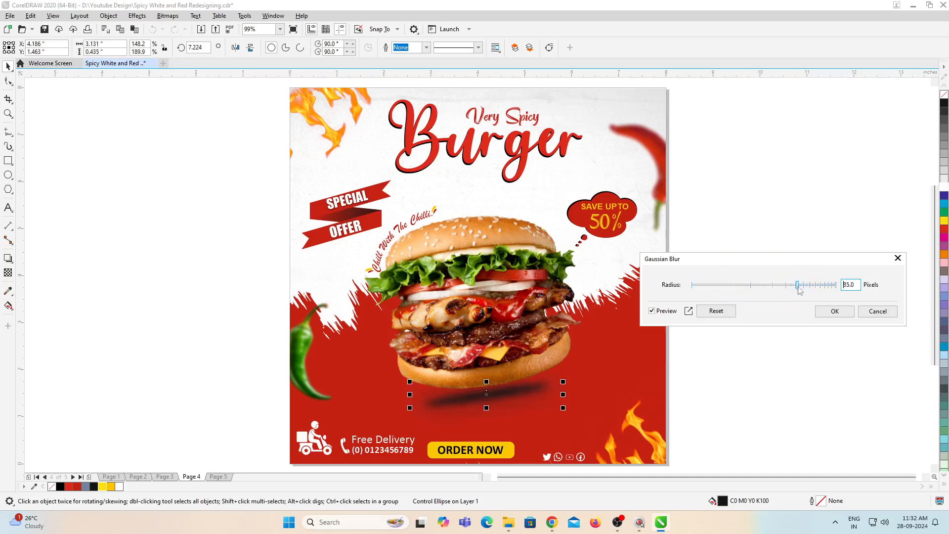
{"action": "left_click", "coordinate": [834, 311]}
Step: Stretch the shadow ellipse to about 3.68 inches wide, try a 70% black fill on it and return it to solid black
{"action": "left_click_drag", "start_coordinate": [563, 394], "coordinate": [578, 395]}
{"action": "scroll", "coordinate": [497, 342], "scroll_direction": "down", "scroll_amount": 2}
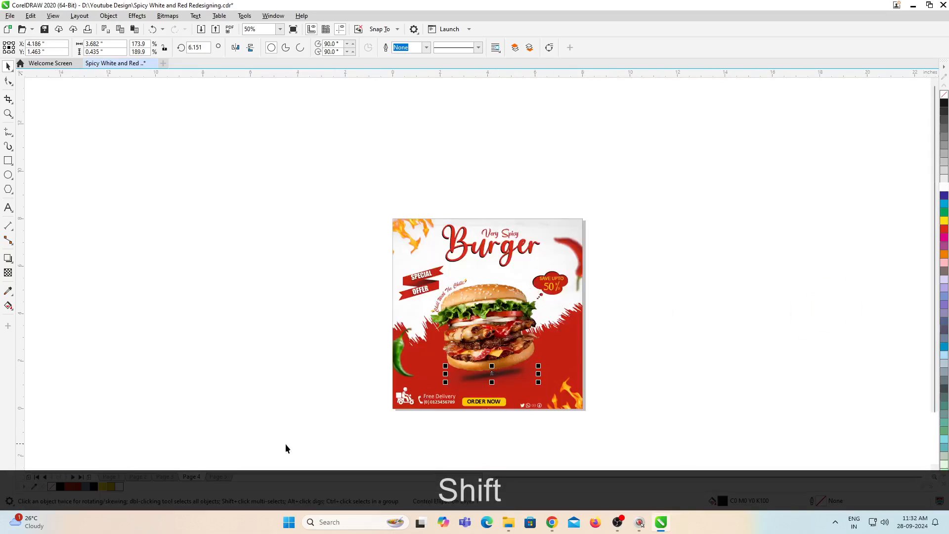
{"action": "left_click", "coordinate": [944, 130]}
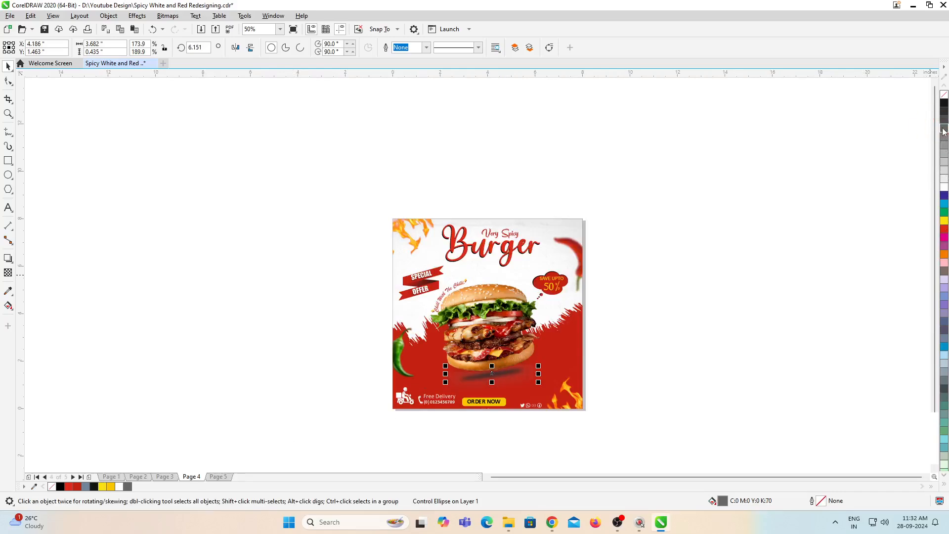
{"action": "left_click", "coordinate": [944, 103]}
{"action": "left_click", "coordinate": [715, 224]}
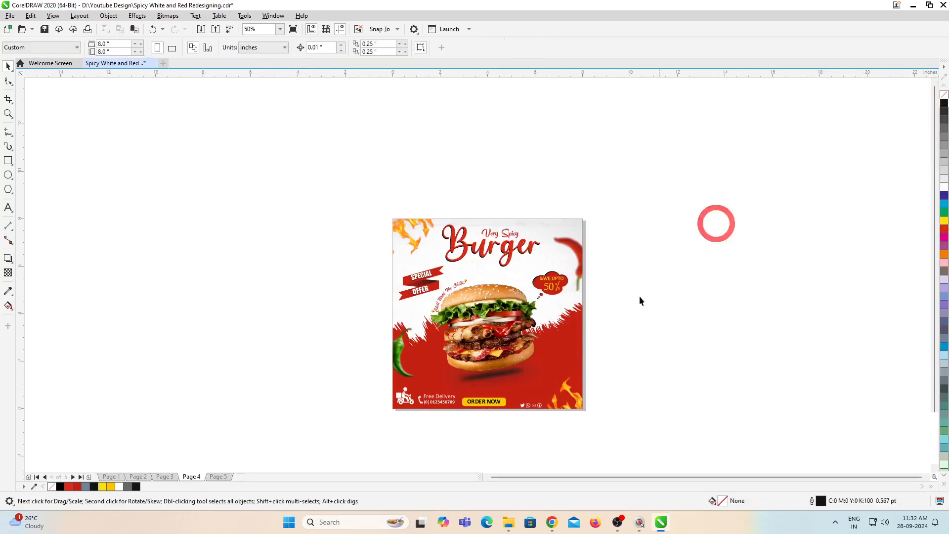
Step: Inspect the burger and its shadow up close, and review the whole page 4 poster
{"action": "scroll", "coordinate": [490, 379], "scroll_direction": "up", "scroll_amount": 2}
{"action": "left_click", "coordinate": [493, 376]}
{"action": "key", "text": "space"}
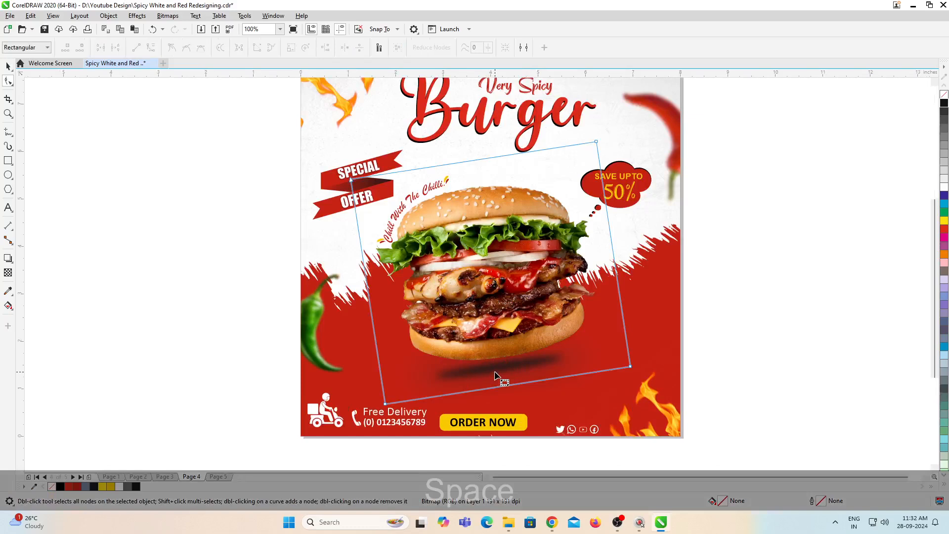
{"action": "key", "text": "space"}
{"action": "left_click", "coordinate": [477, 362], "text": "alt"}
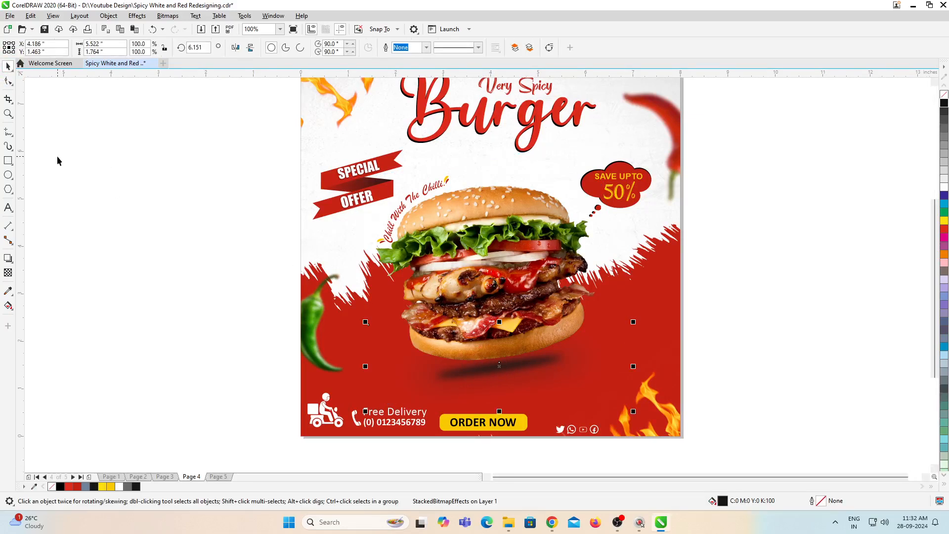
{"action": "left_click", "coordinate": [753, 264]}
{"action": "key", "text": "F4"}
{"action": "left_click", "coordinate": [718, 295]}
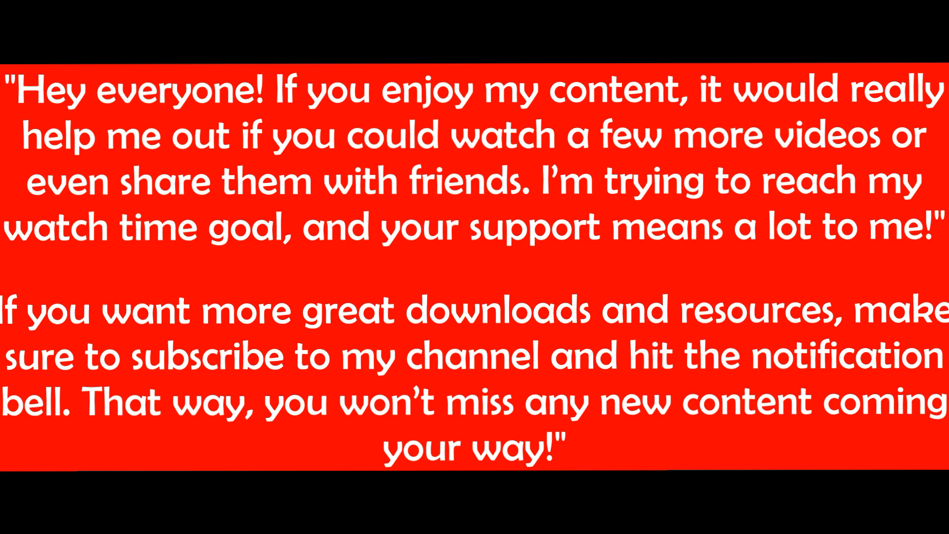